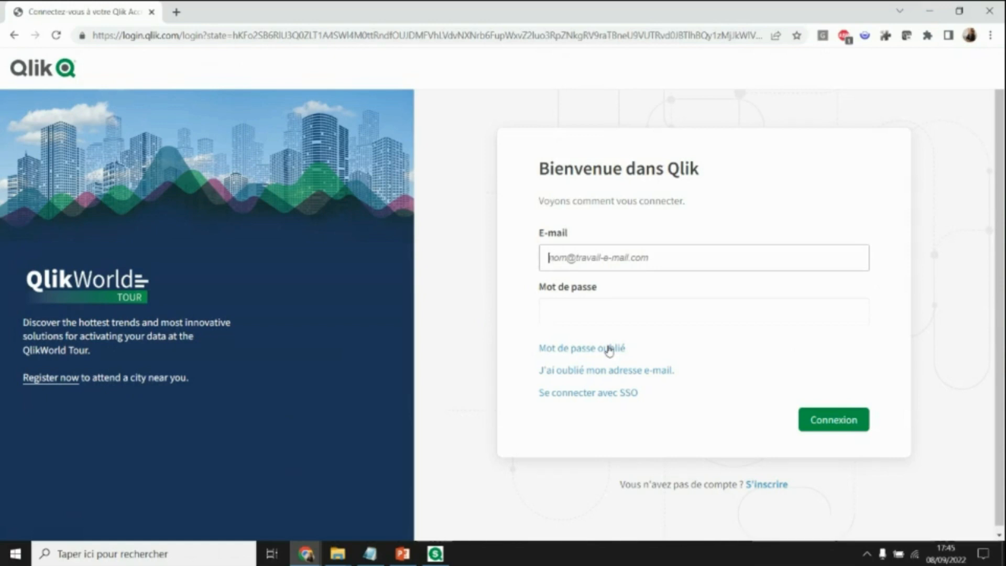
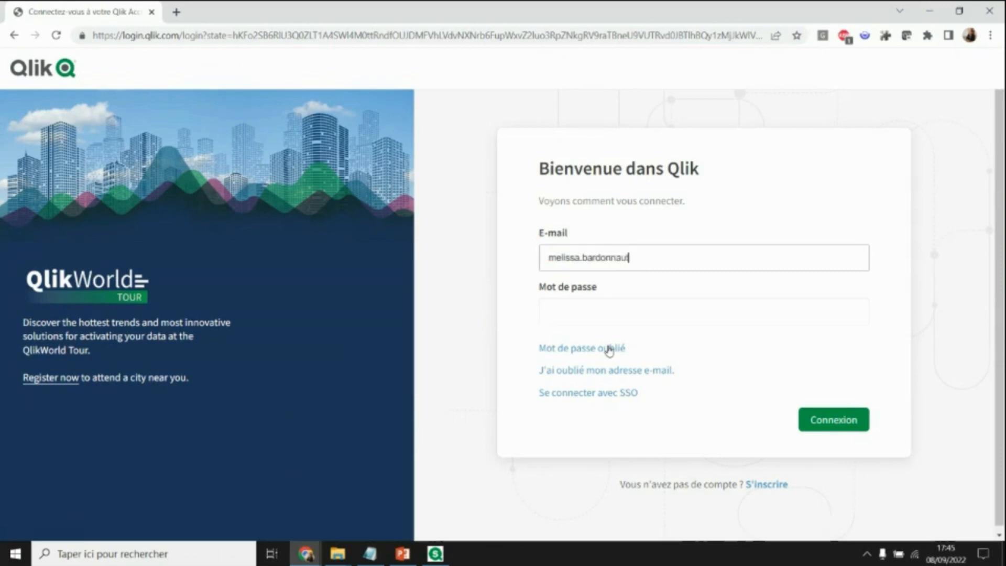
- Enter the work e-mail address in the E-mail field and submit it to sign in
key("Return")
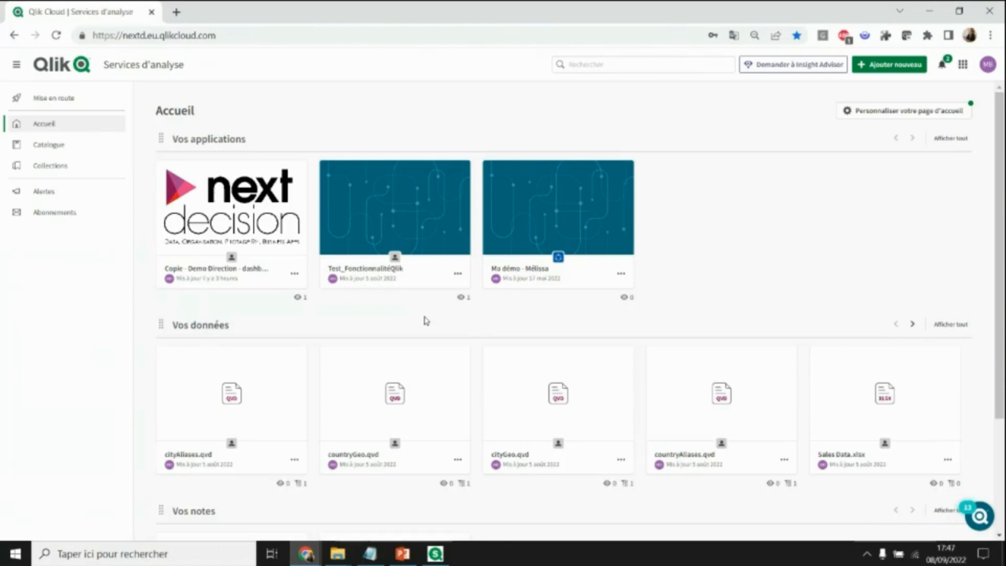
mouse_move(176, 288)
mouse_move(507, 354)
mouse_move(880, 474)
scroll(313, 372, "down", 3)
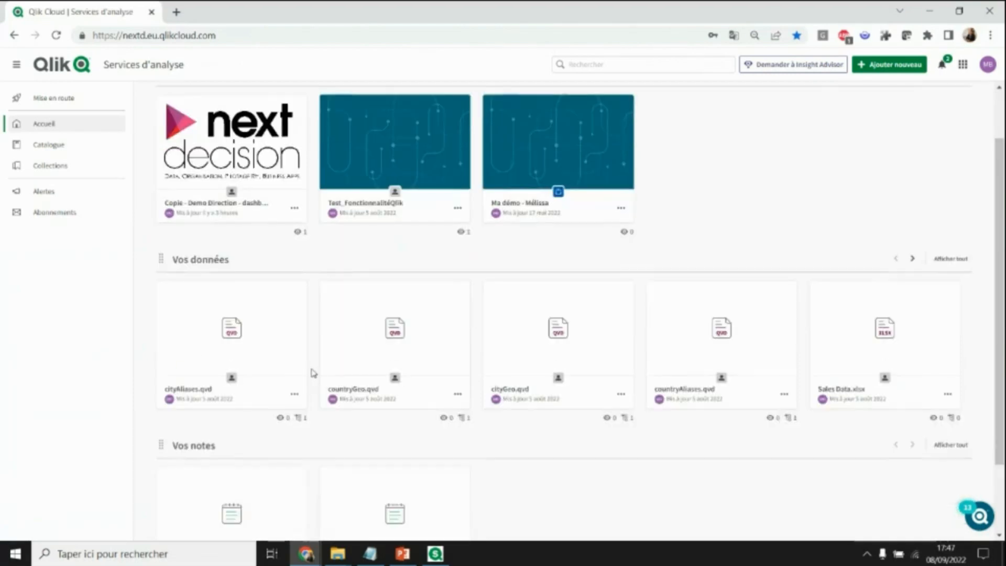
scroll(321, 391, "down", 3)
scroll(326, 394, "down", 2)
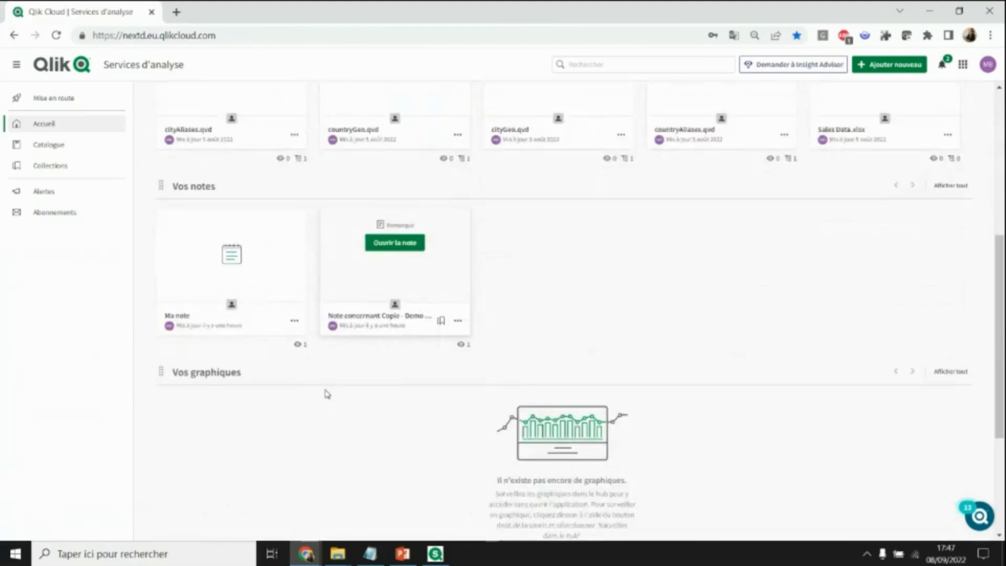
scroll(329, 402, "up", 2)
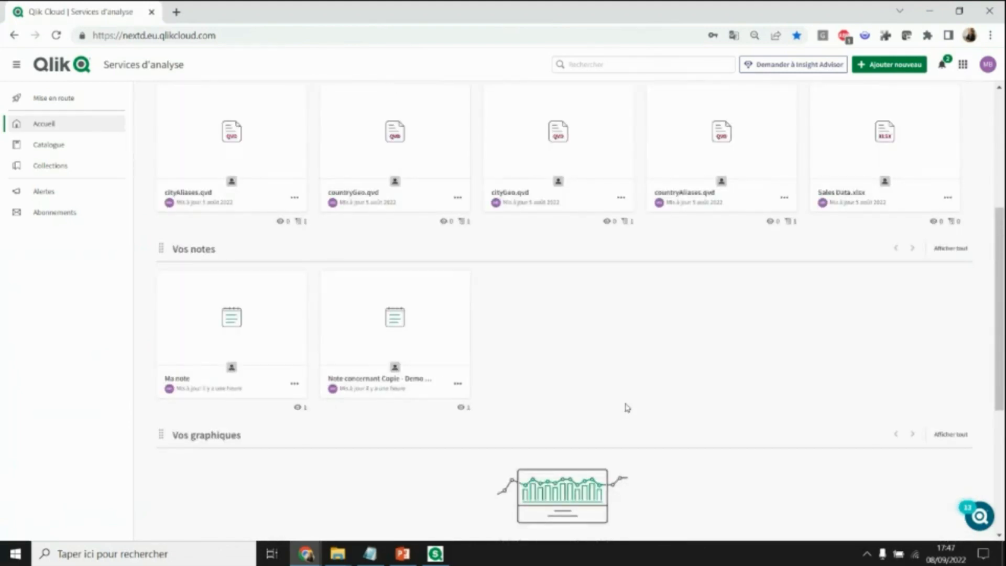
scroll(628, 408, "up", 5)
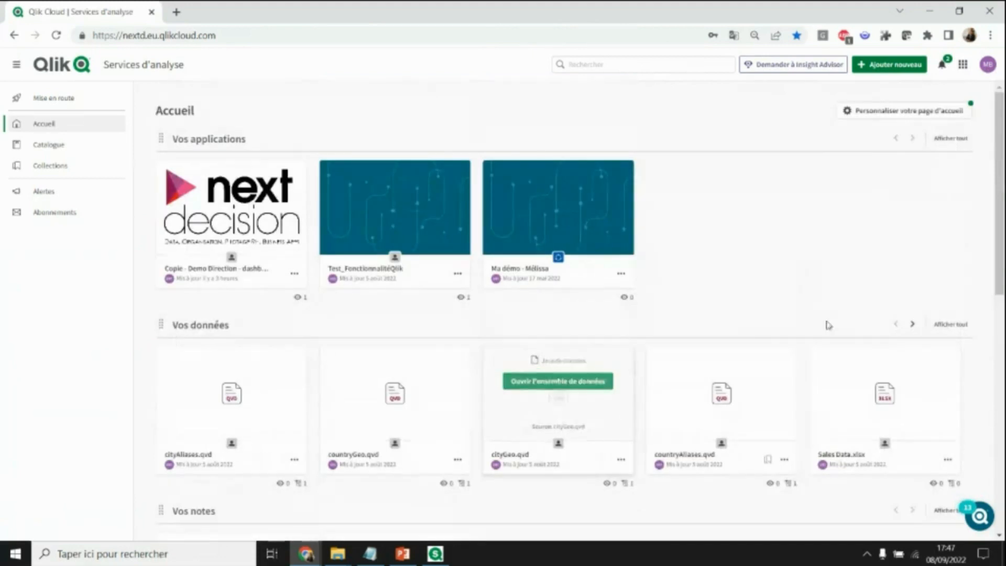
left_click(52, 147)
mouse_move(435, 554)
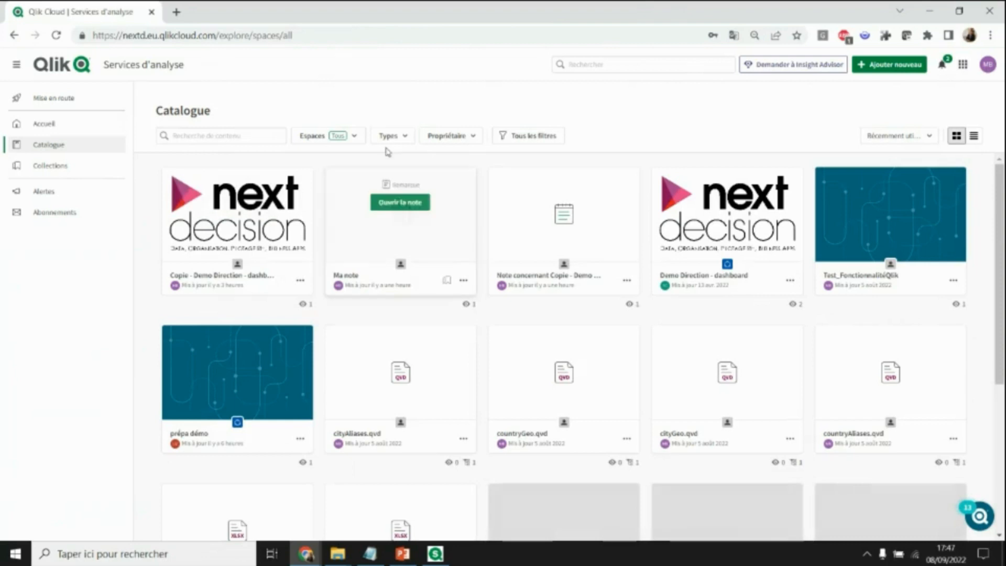
left_click(406, 137)
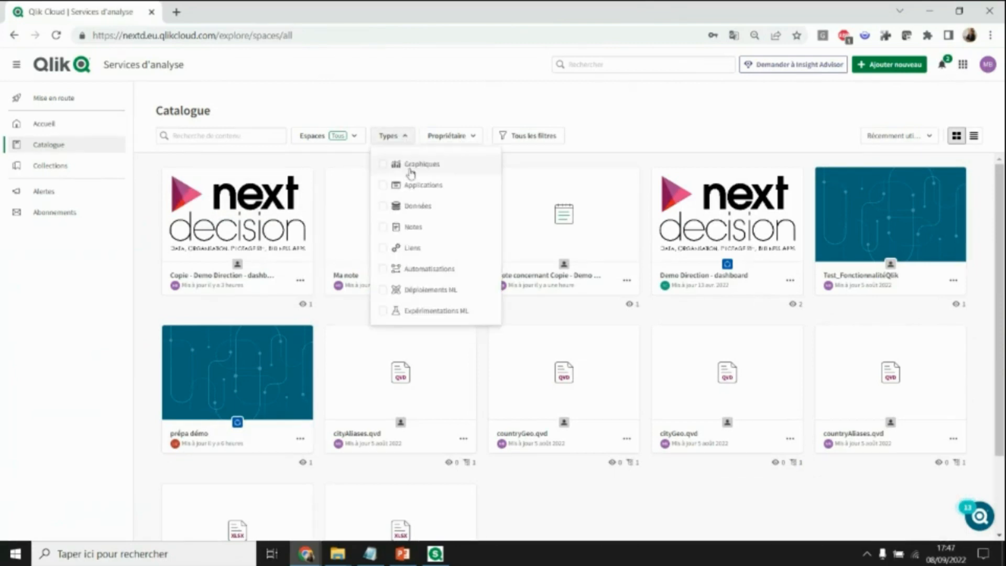
left_click(413, 186)
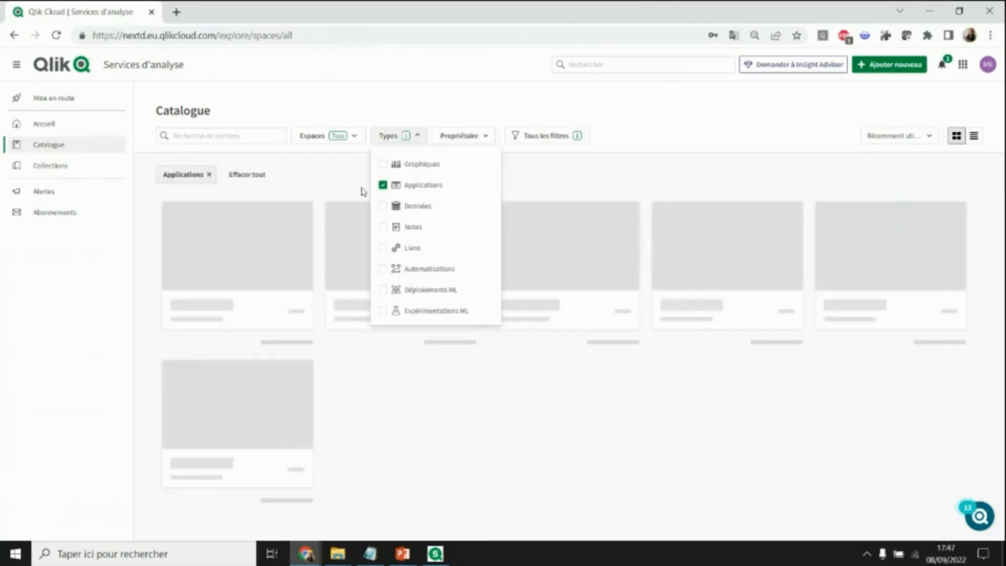
left_click(354, 137)
right_click(355, 138)
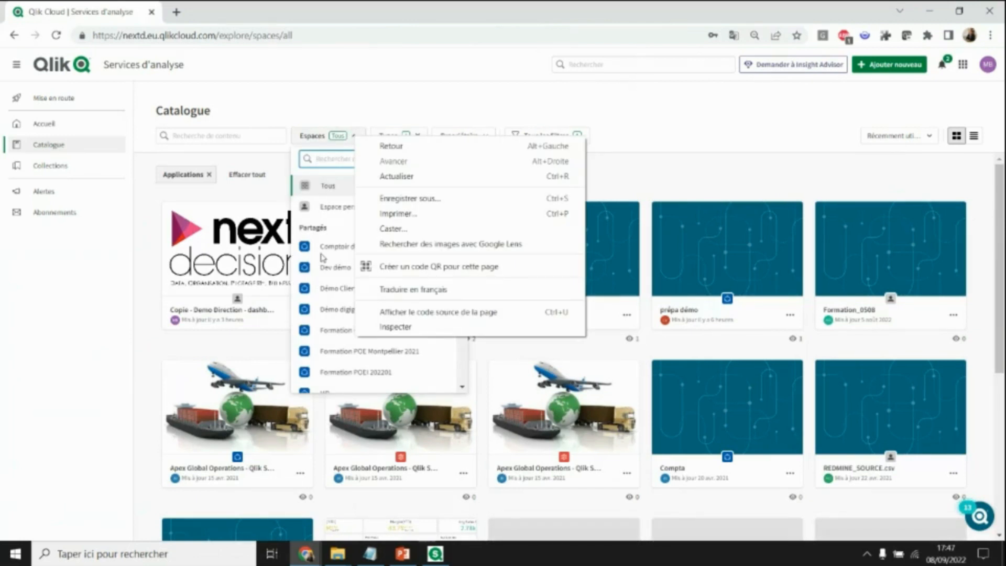
left_click(328, 207)
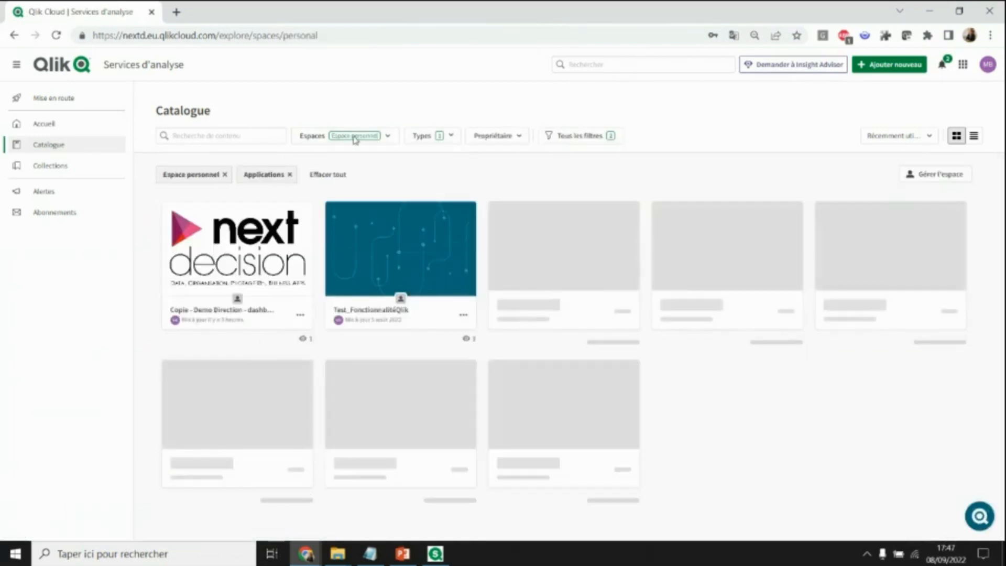
left_click(355, 138)
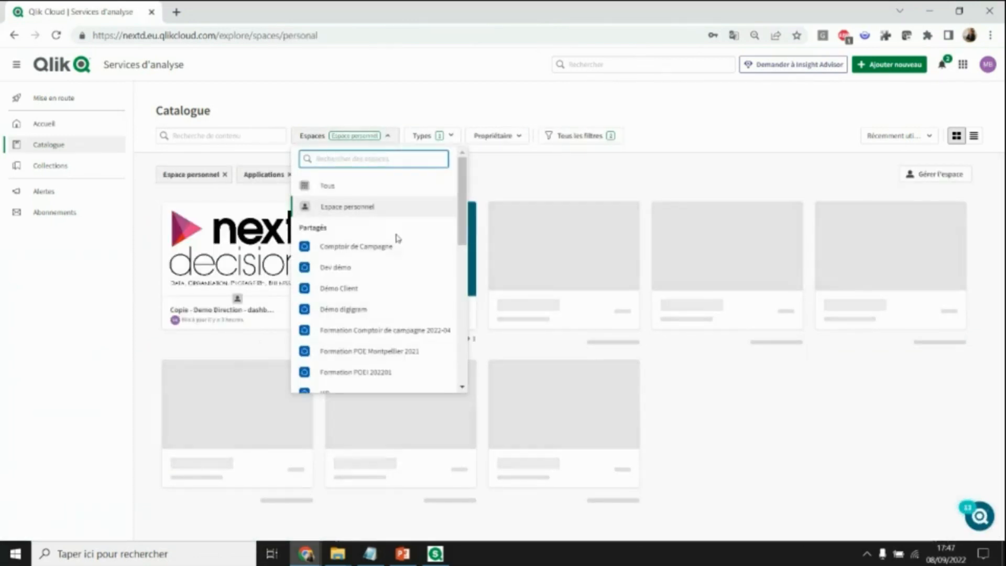
scroll(372, 320, "down", 1)
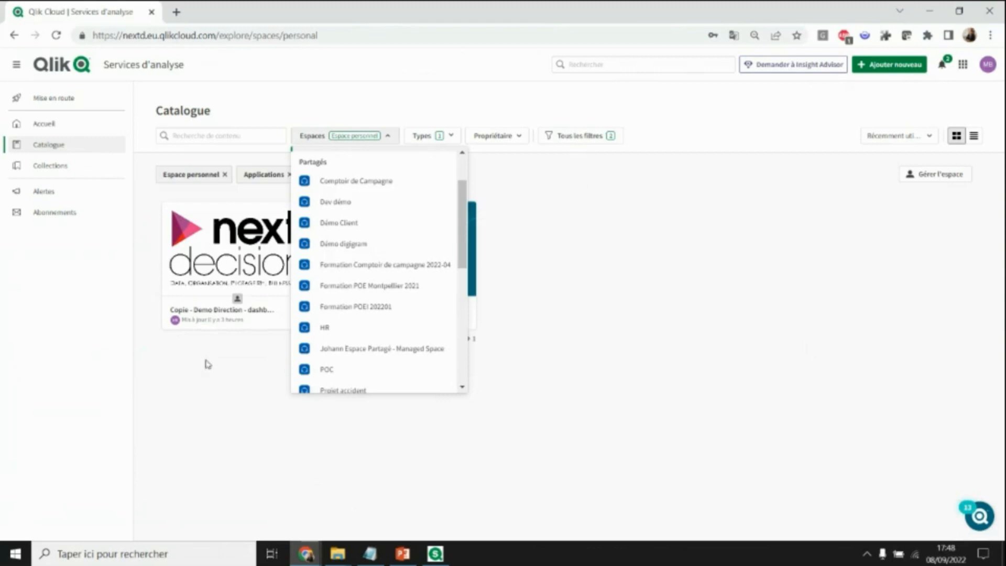
left_click(47, 125)
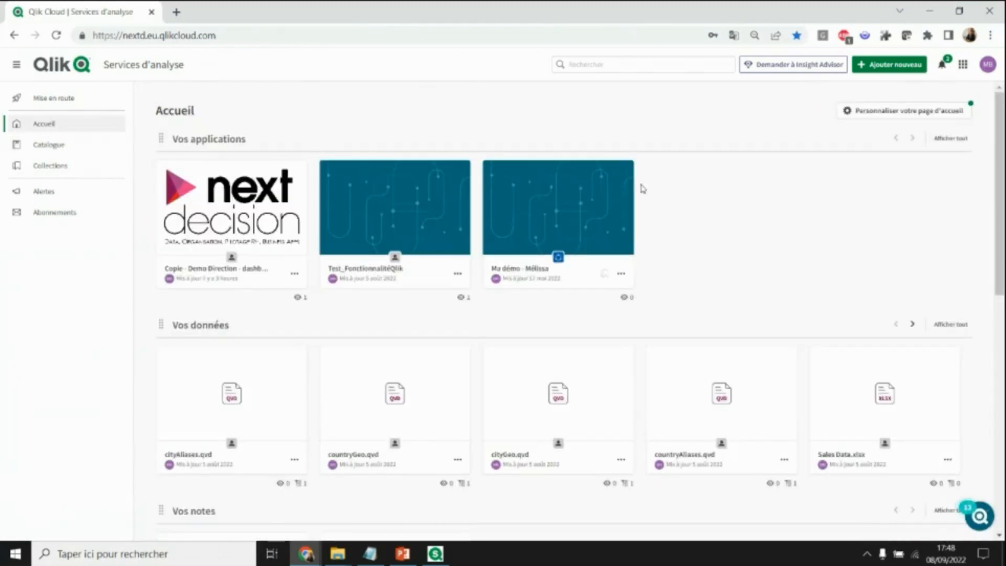
- Open the Copie - Demo Direction - dashboard 2 app and go to its Accueil sheet
mouse_move(238, 227)
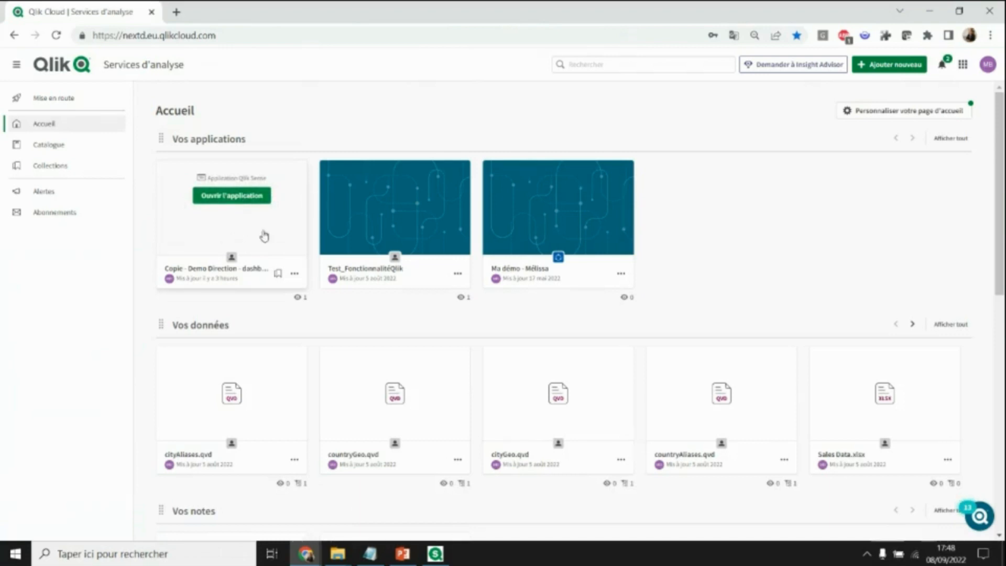
left_click(249, 199)
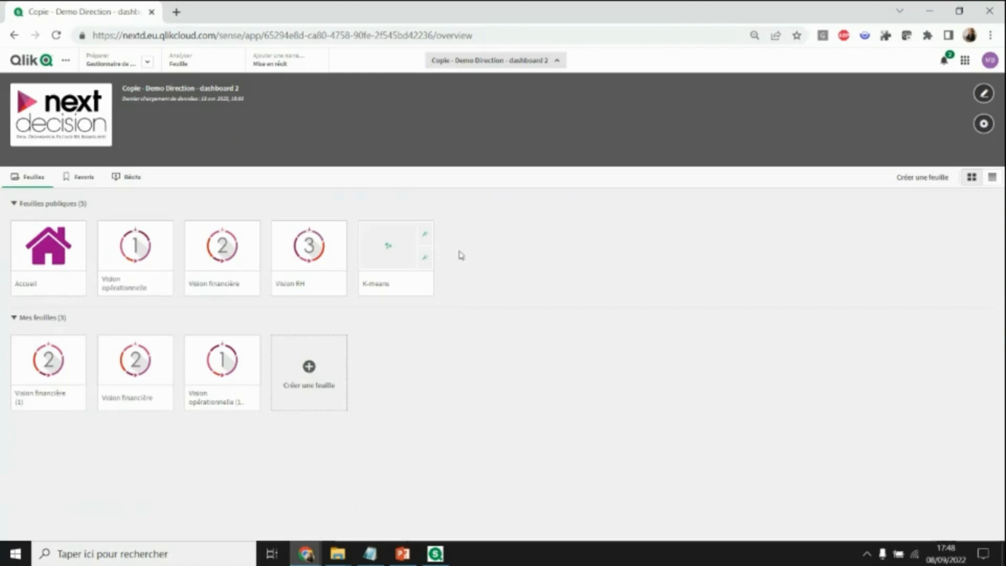
left_click(74, 244)
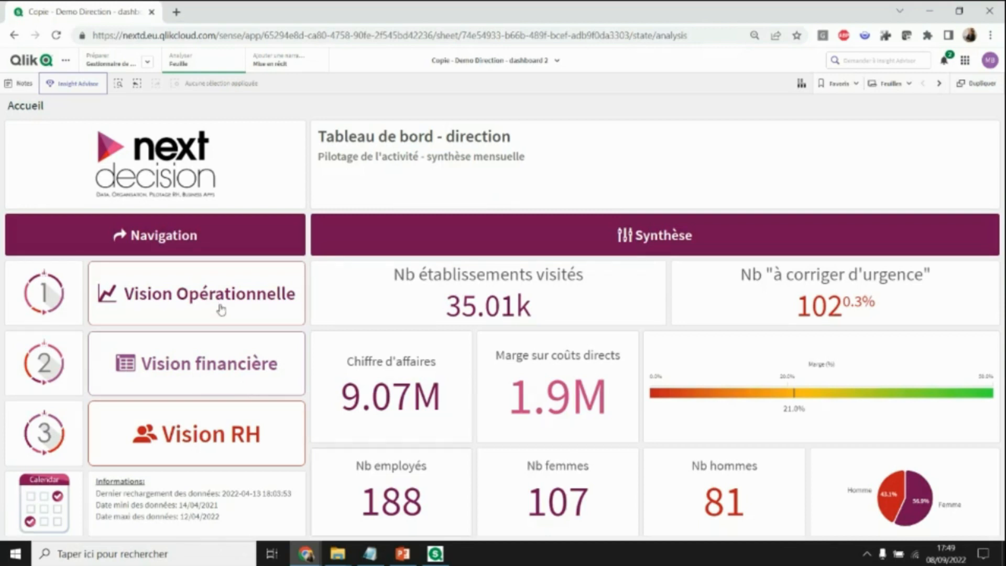
- Check the sheet overview, step to Vision opérationnelle and back to Accueil, then reopen Vision Opérationnelle
left_click(909, 84)
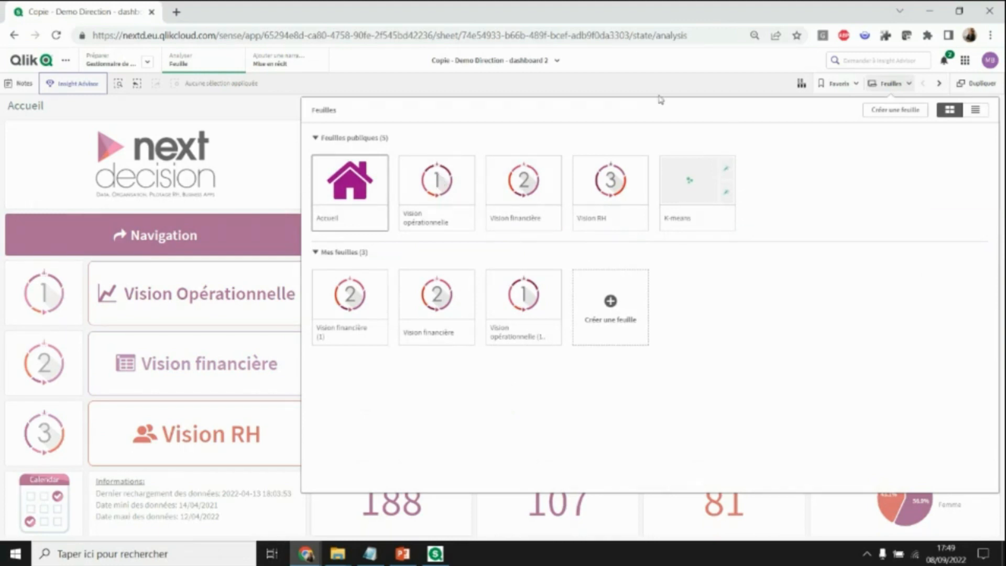
left_click(891, 83)
left_click(940, 83)
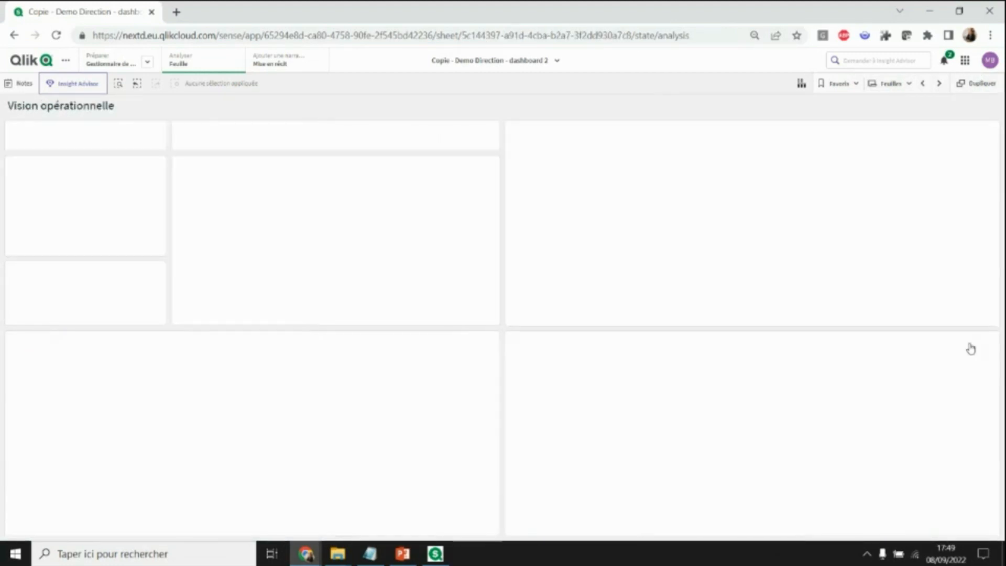
left_click(924, 85)
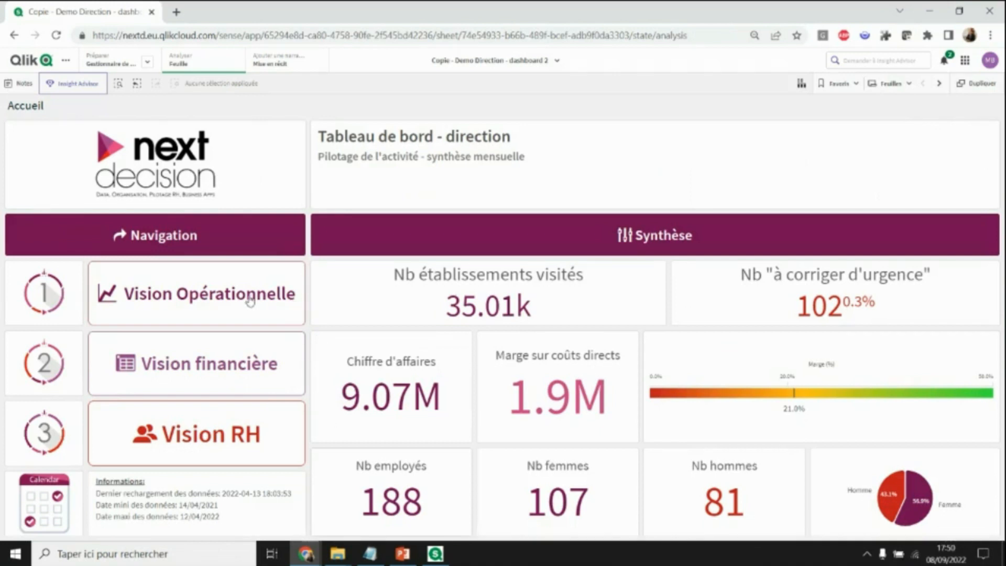
left_click(282, 321)
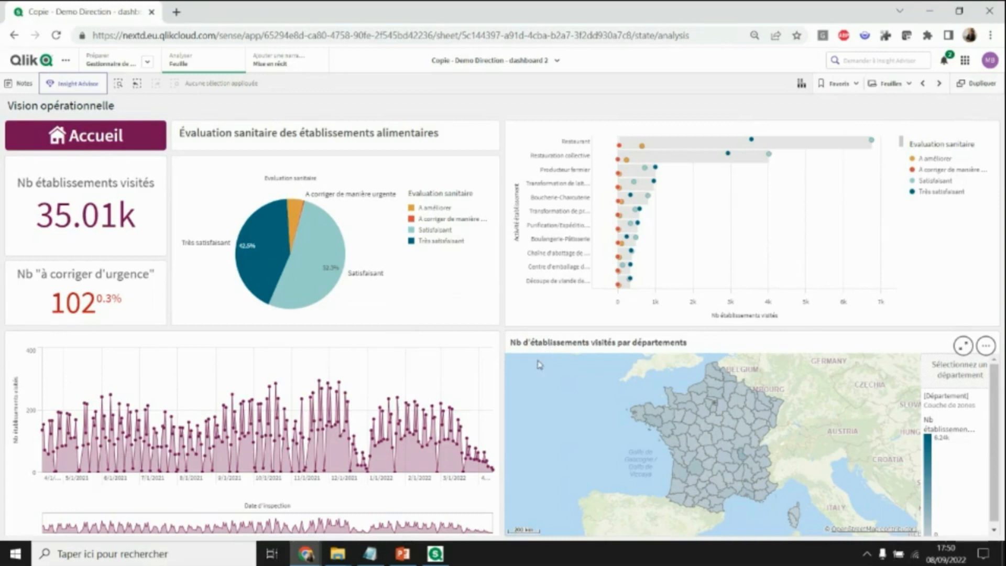
- Select the 'A corriger de manière urgente' pie slice and return to Accueil showing 102 visited
left_click(385, 195)
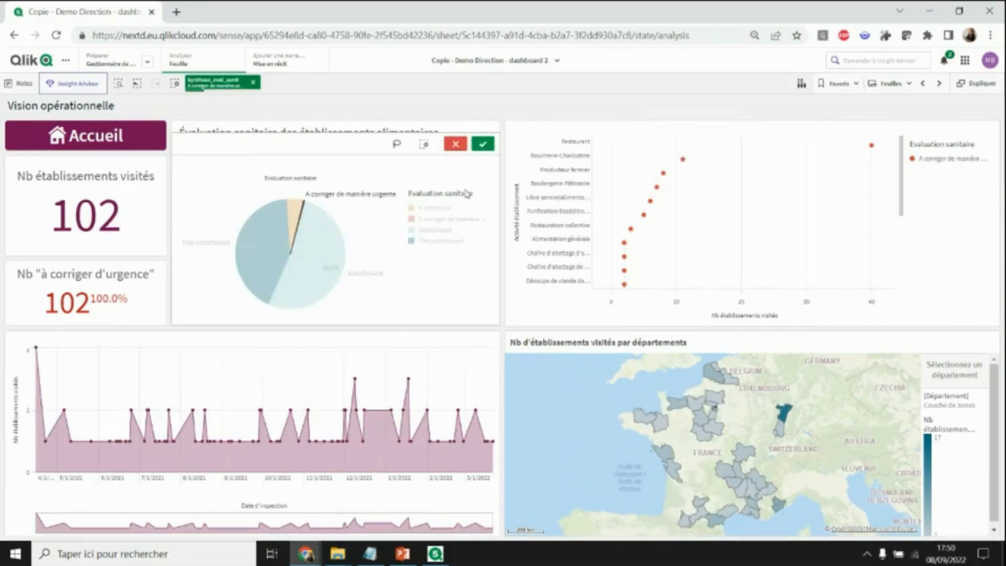
left_click(482, 144)
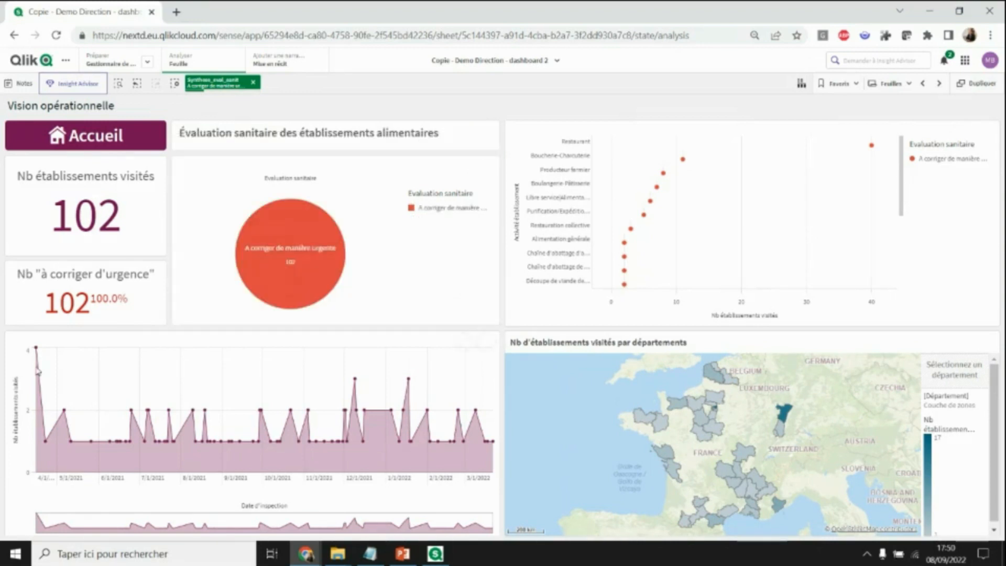
left_click(924, 85)
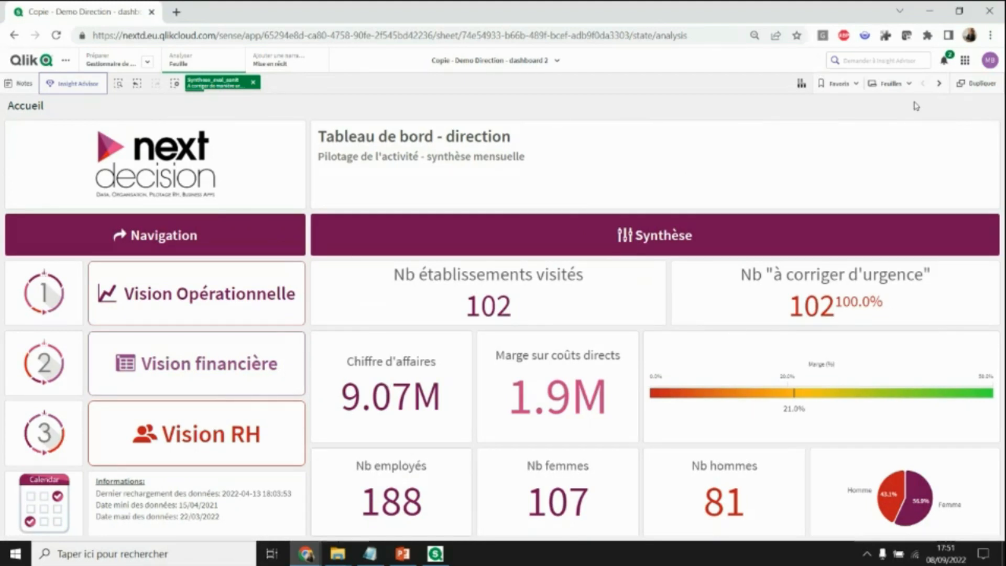
- On Vision opérationnelle, select and confirm Bas-Rhin on the map, leaving 14 establishments
left_click(939, 85)
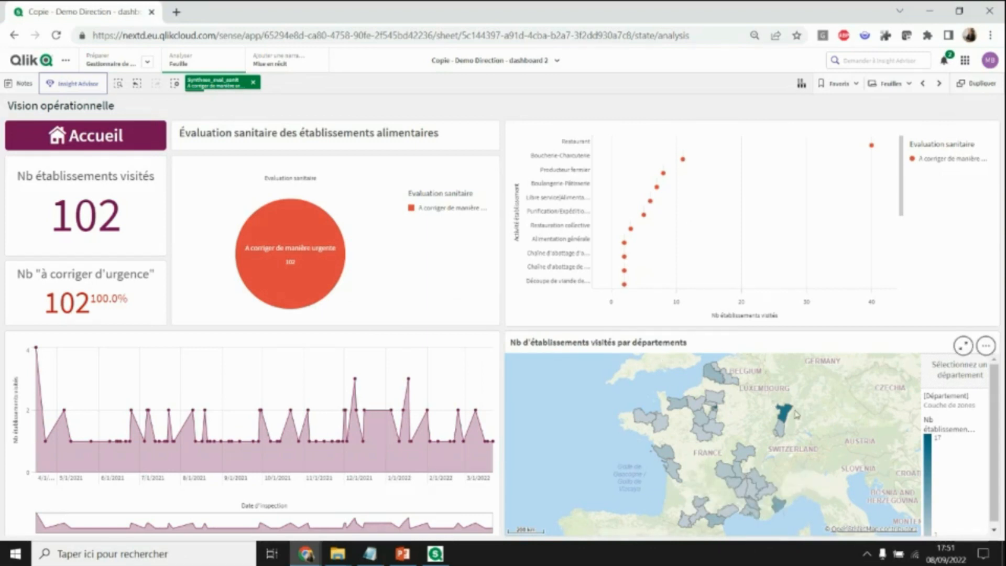
mouse_move(788, 416)
left_click(786, 416)
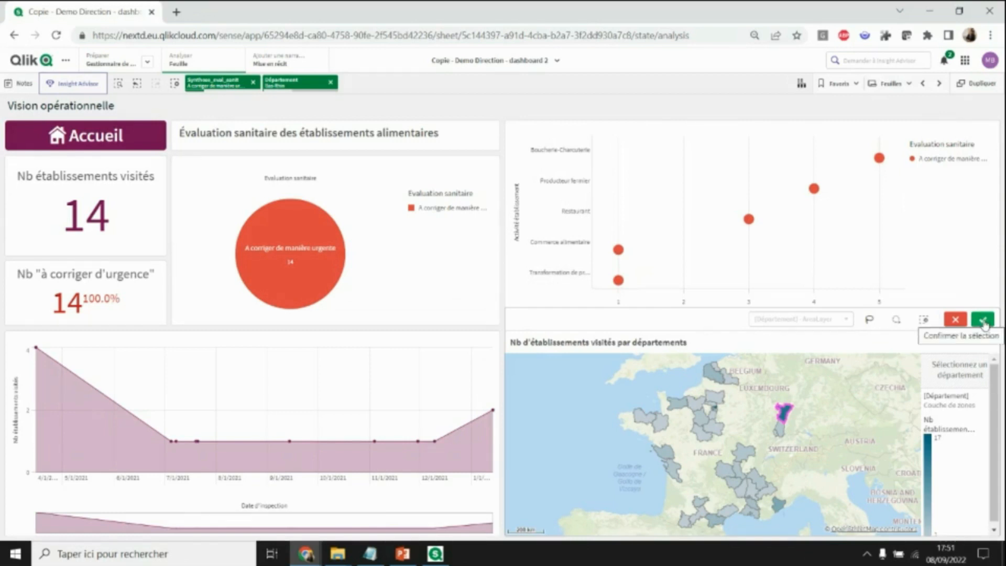
left_click(984, 321)
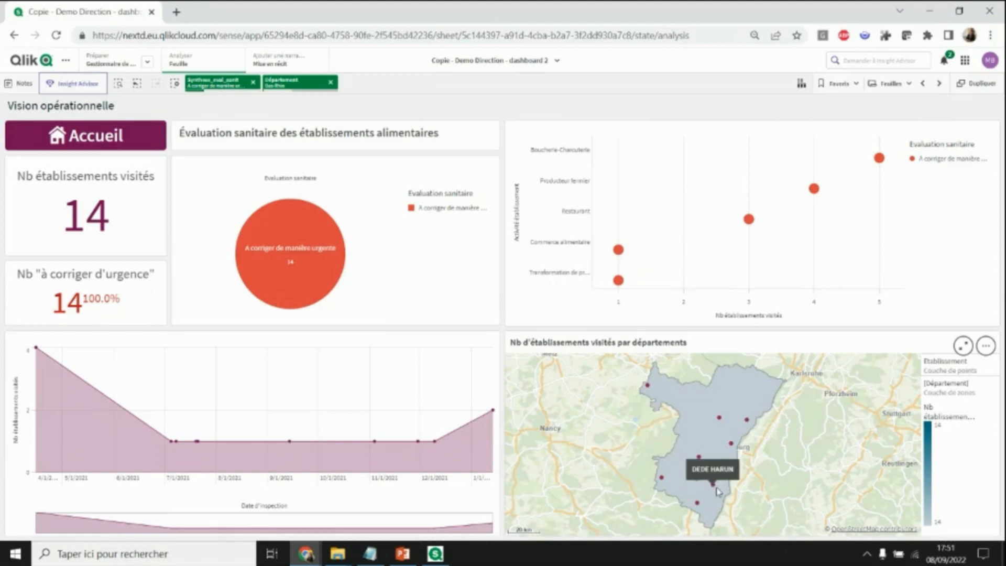
- Circle-select the establishments around PRIMEUR MERVEILLE on the map and confirm the selection
left_click(701, 461)
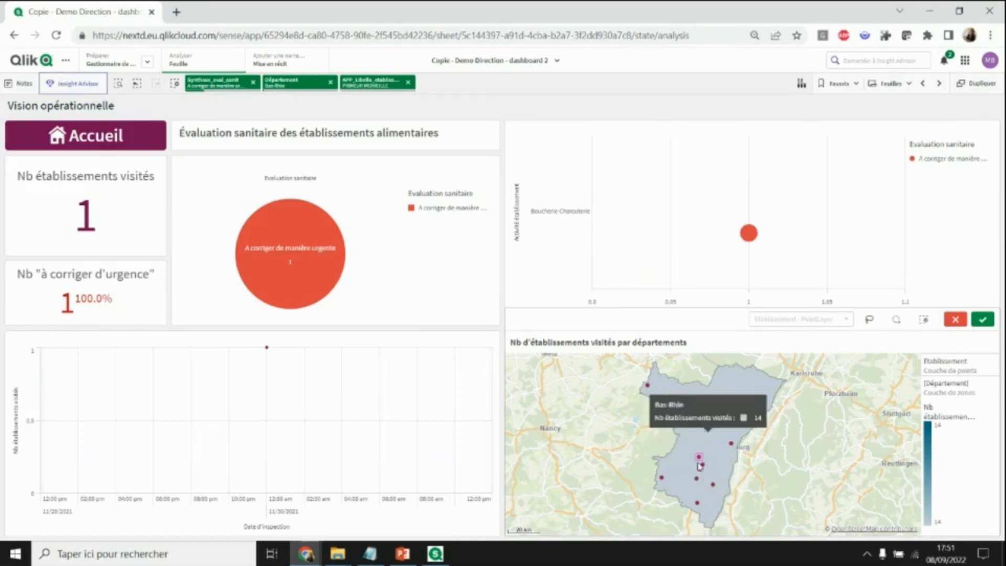
left_click(897, 322)
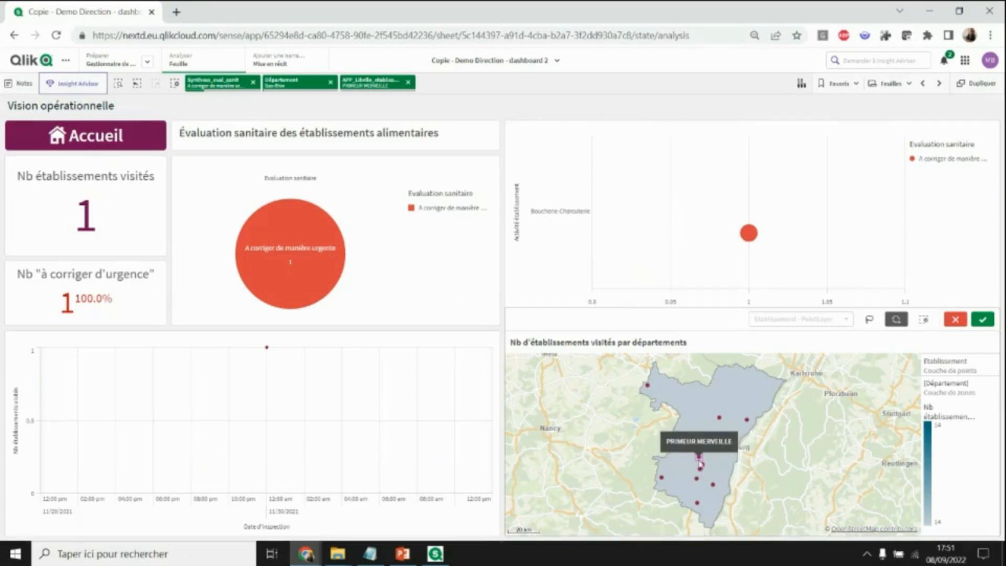
left_click_drag(698, 461, 709, 489)
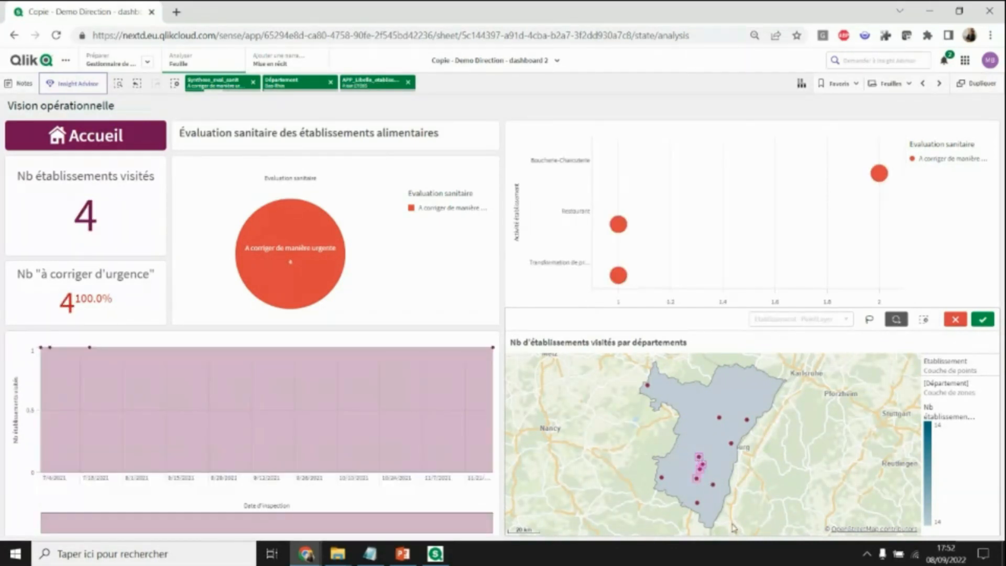
left_click(983, 319)
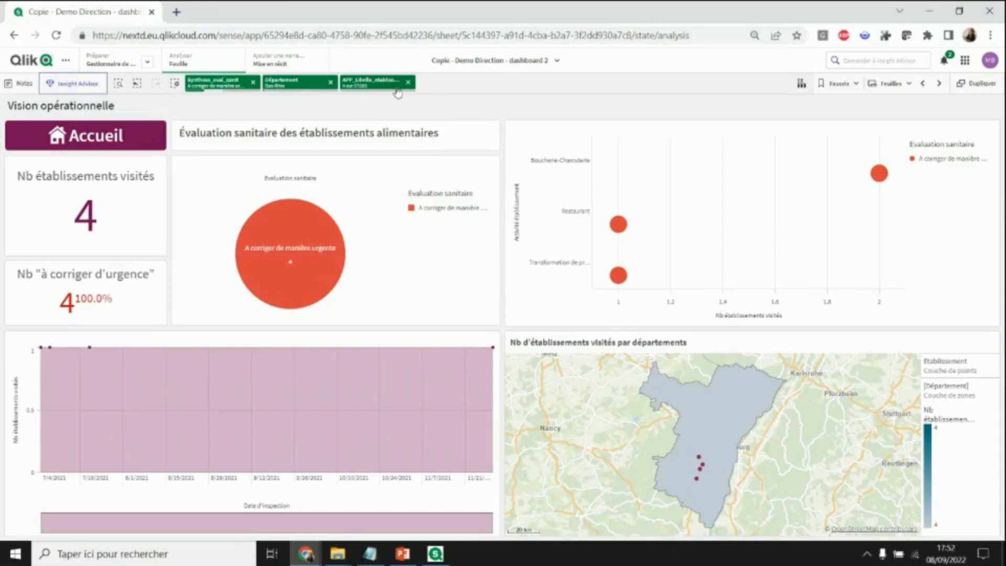
- Step back and forward through the selection history, then clear all selections
left_click(137, 84)
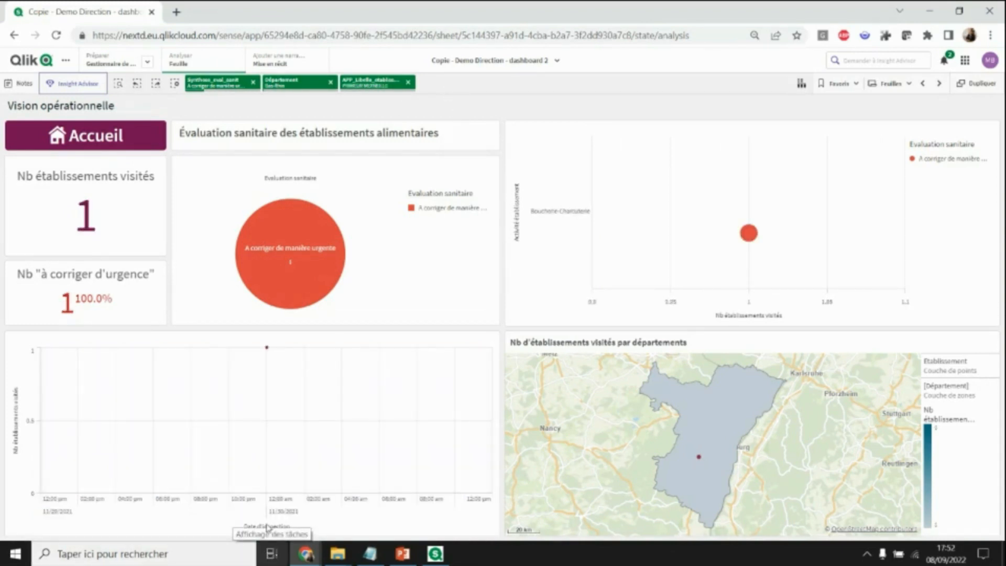
left_click(156, 84)
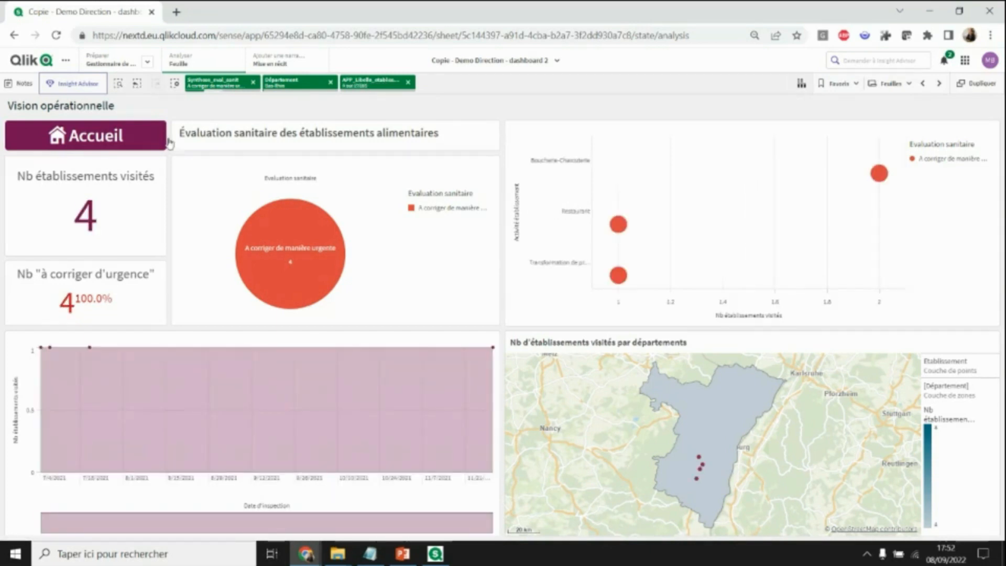
left_click(174, 84)
- Begin marking an inspection-date range from 7/10/2021 on the visits line chart
mouse_move(394, 552)
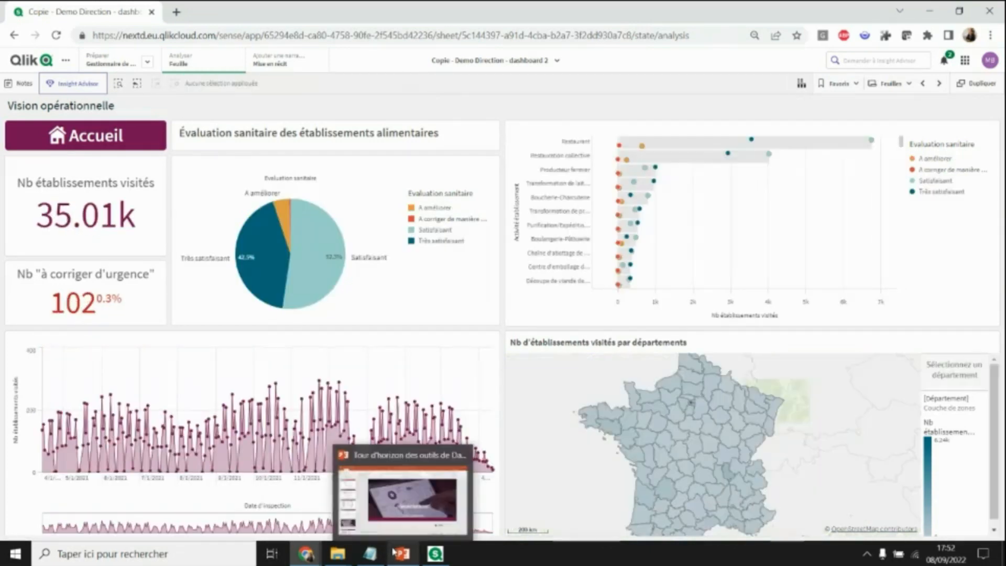
mouse_move(677, 491)
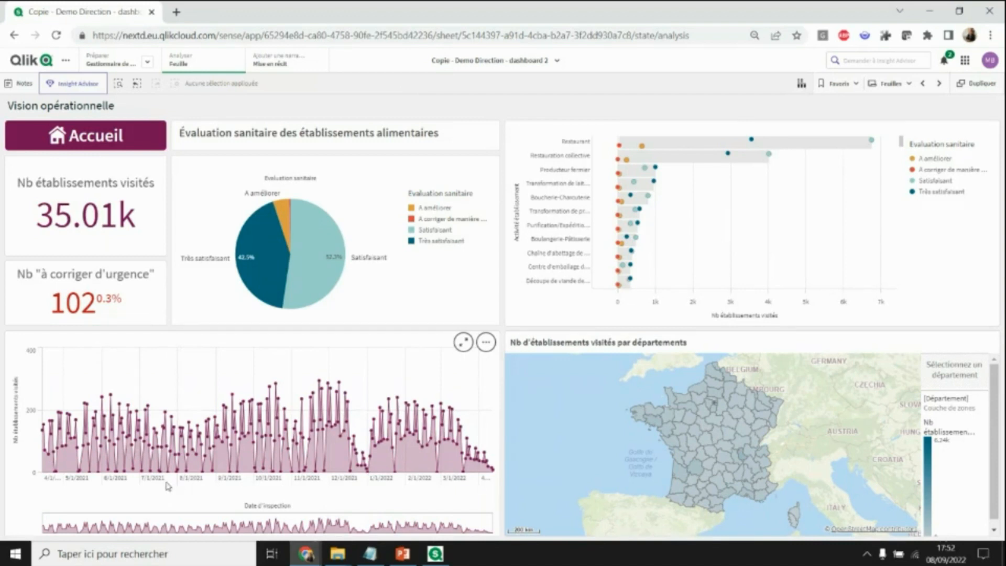
left_click_drag(152, 481, 299, 486)
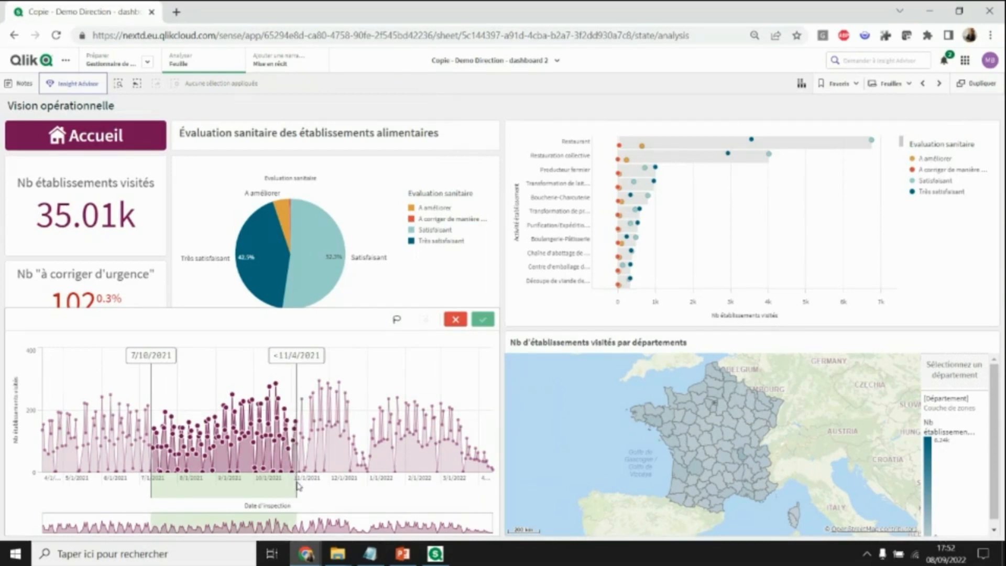
- Confirm the 7/10/2021–11/4/2021 date range, zoom the line chart, then clear the Date_inspection filter
left_click_drag(299, 487, 299, 486)
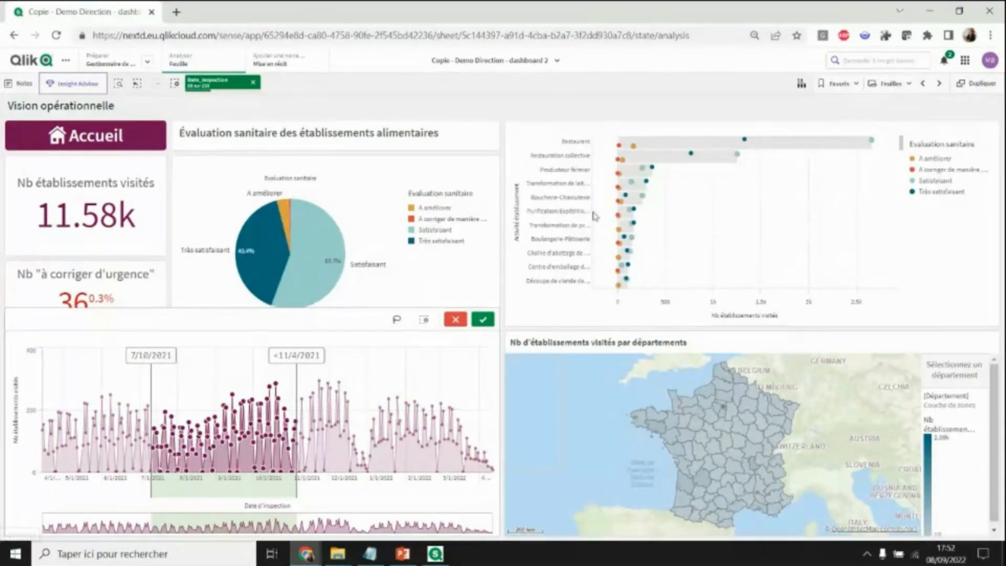
left_click(483, 319)
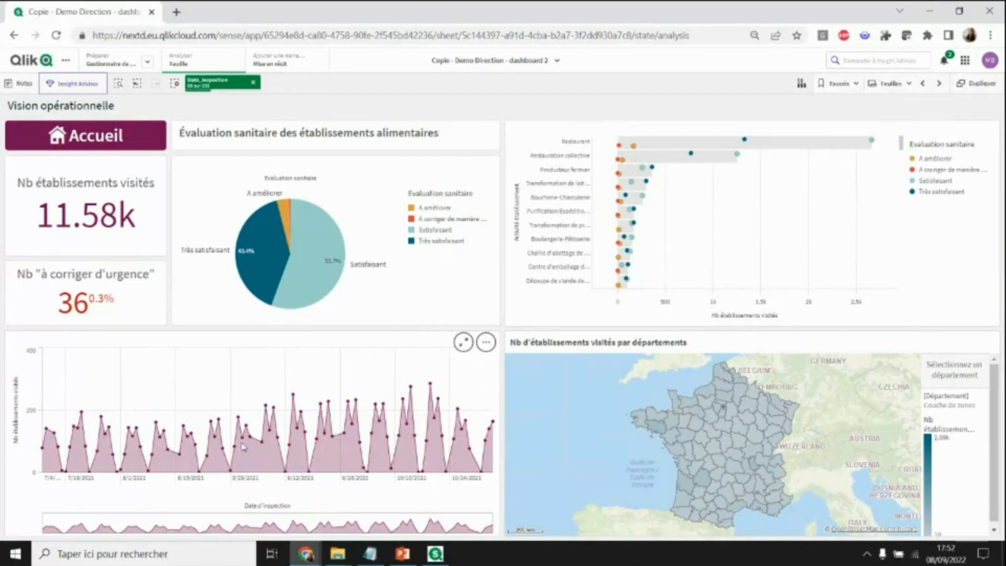
scroll(245, 450, "up", 5)
scroll(246, 451, "up", 3)
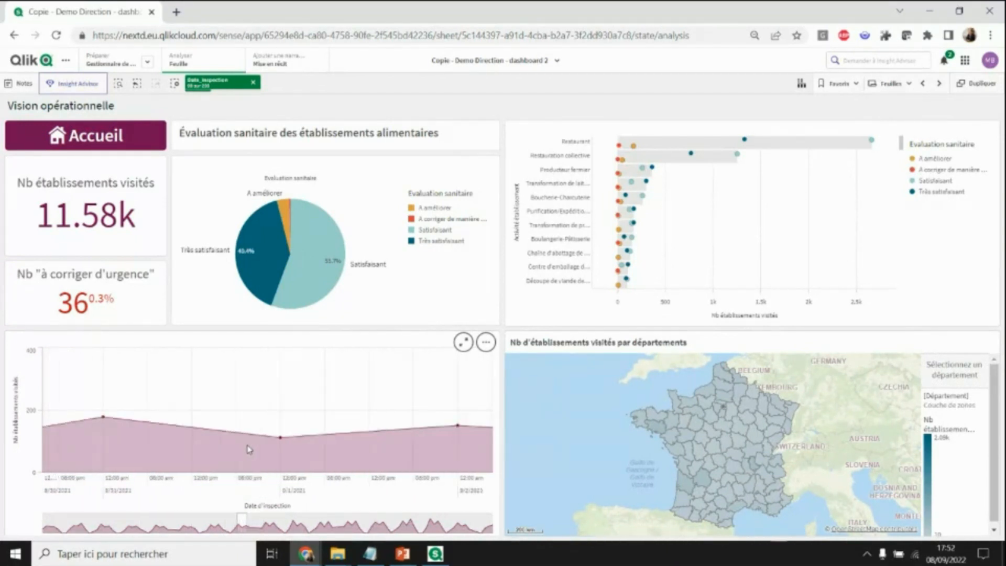
scroll(252, 443, "down", 5)
scroll(256, 438, "down", 3)
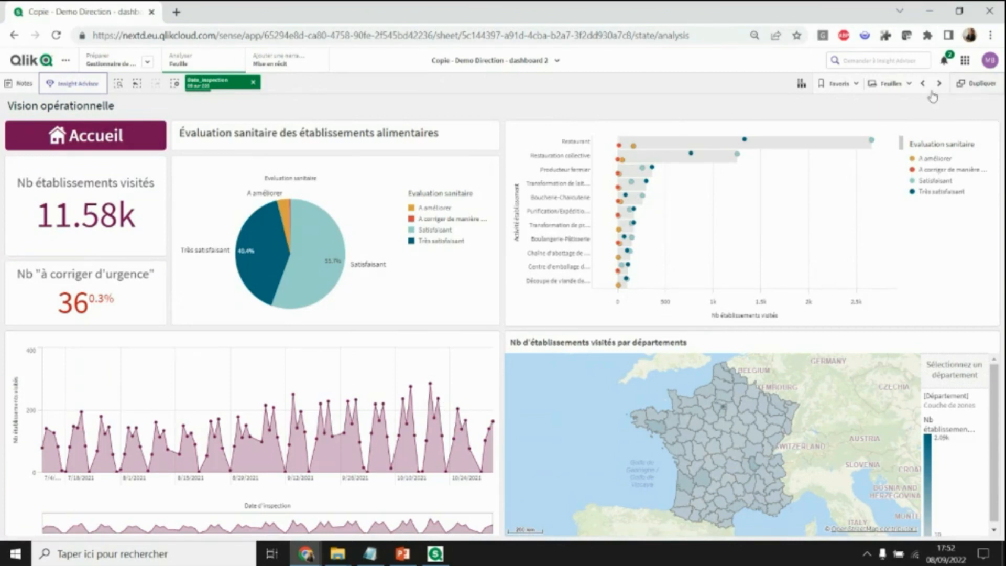
left_click(254, 82)
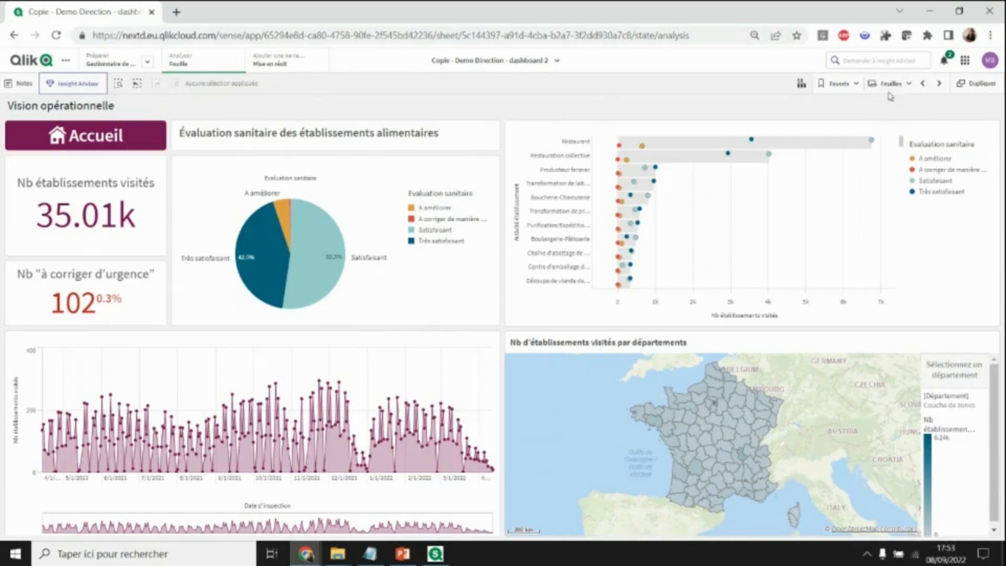
left_click(910, 84)
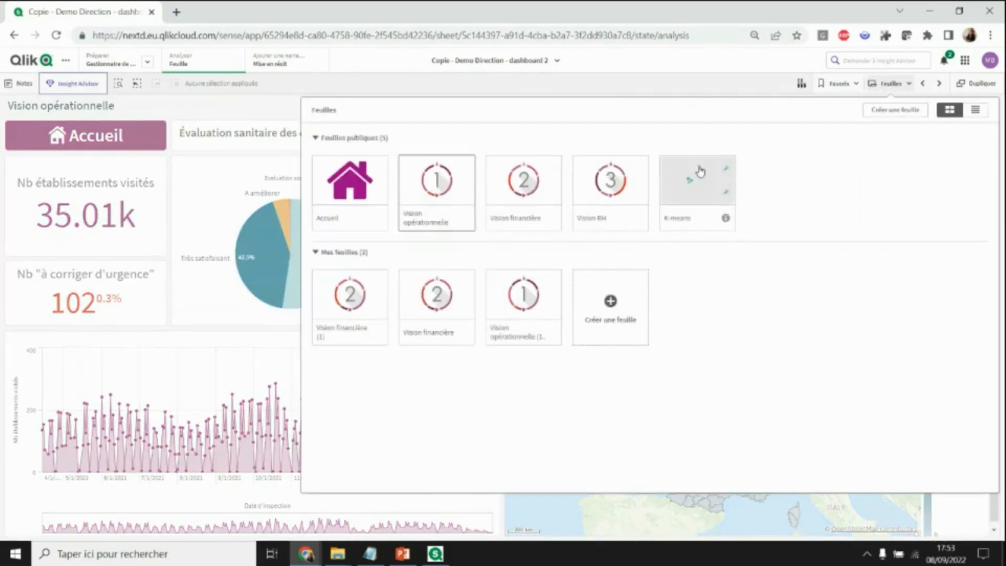
- On the K-means sheet, lasso-select four activity points near Transformation de produits carnés, then go to Vision RH
left_click(700, 172)
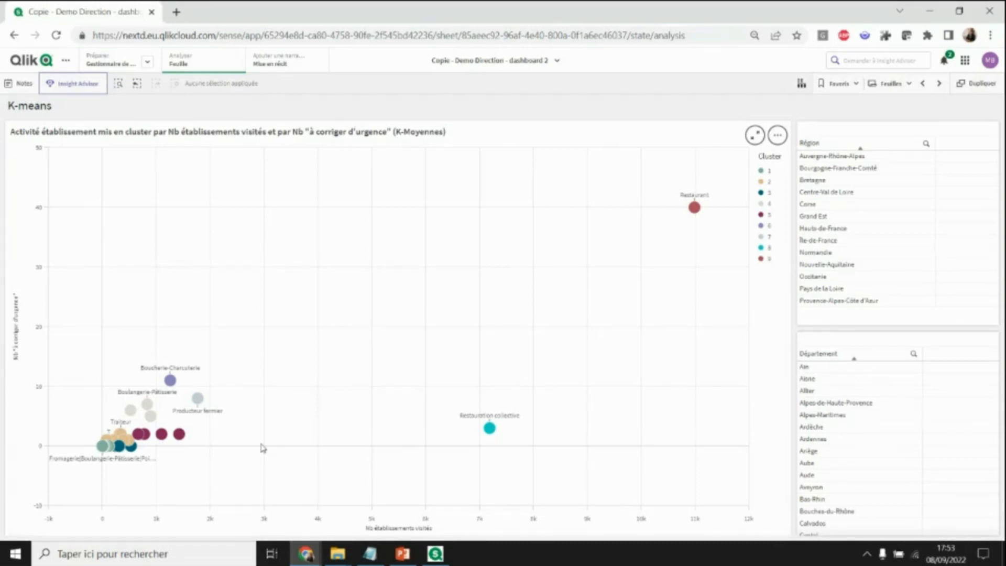
scroll(262, 447, "up", 4)
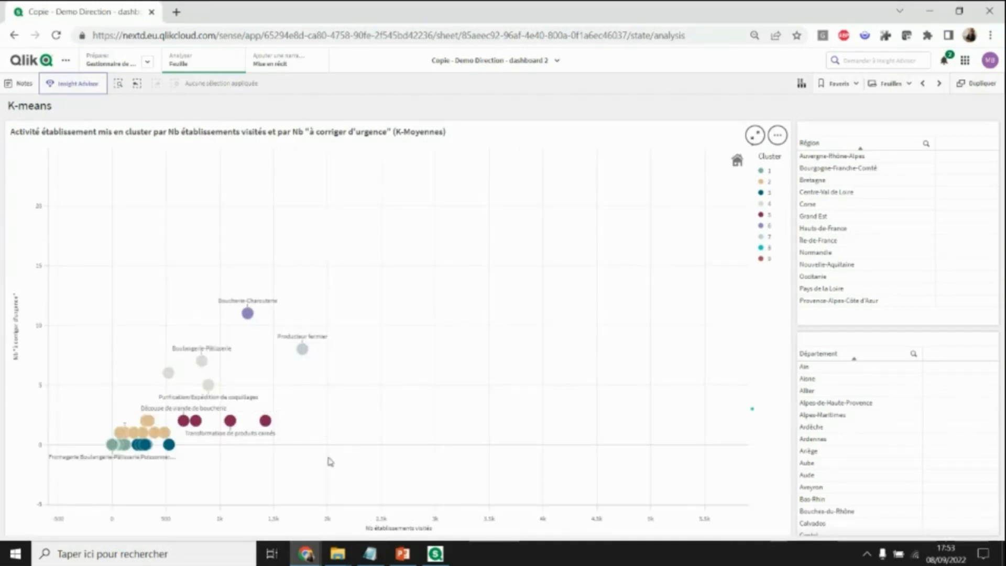
left_click(651, 287)
left_click(688, 109)
mouse_move(247, 400)
left_mouse_down()
mouse_move(186, 415)
mouse_move(217, 454)
mouse_move(273, 438)
mouse_move(271, 410)
mouse_move(247, 400)
left_mouse_up()
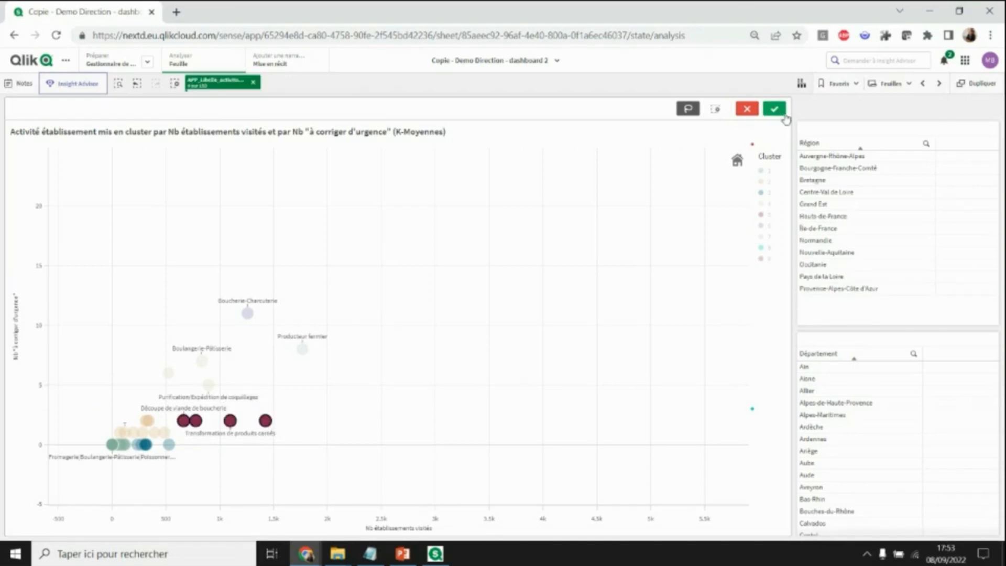
left_click(775, 108)
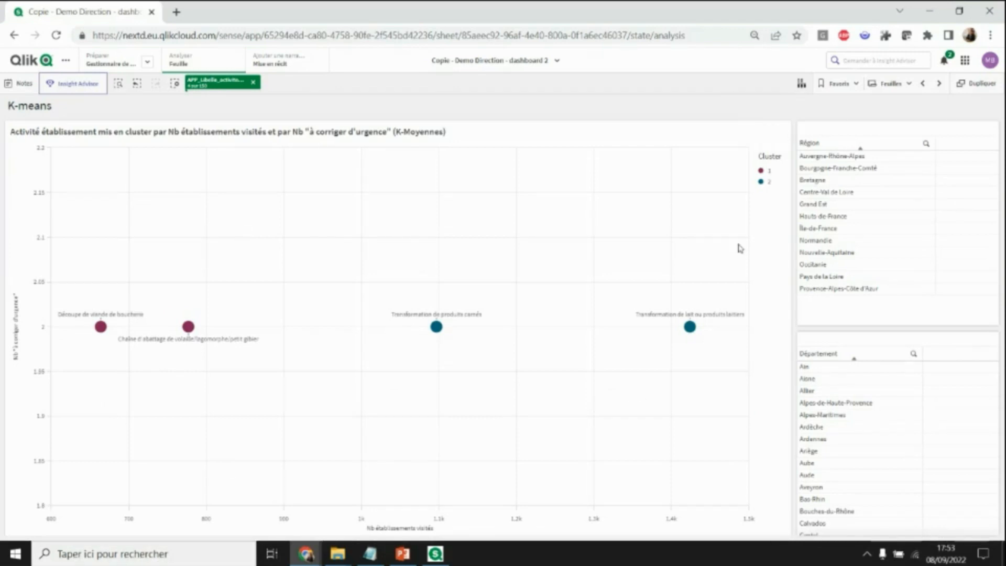
left_click(923, 85)
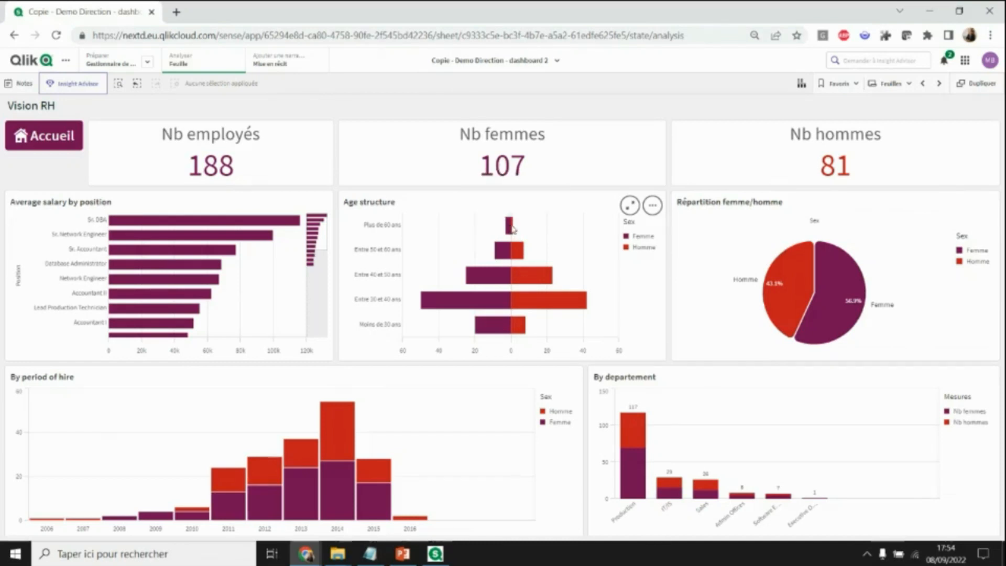
- Filter Vision RH to the 'Plus de 60 ans' age group and show the Sélections view
left_click(511, 227)
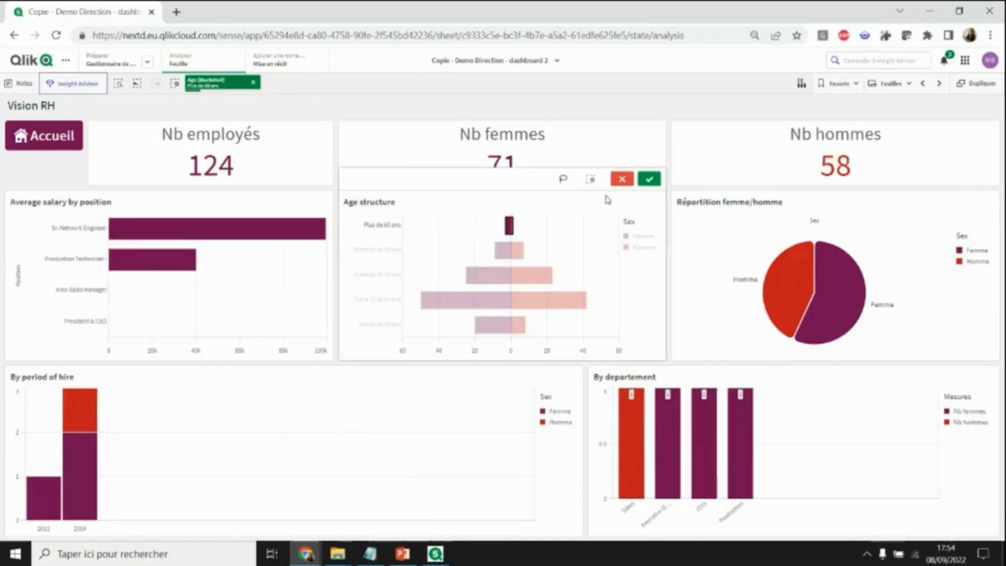
left_click(649, 179)
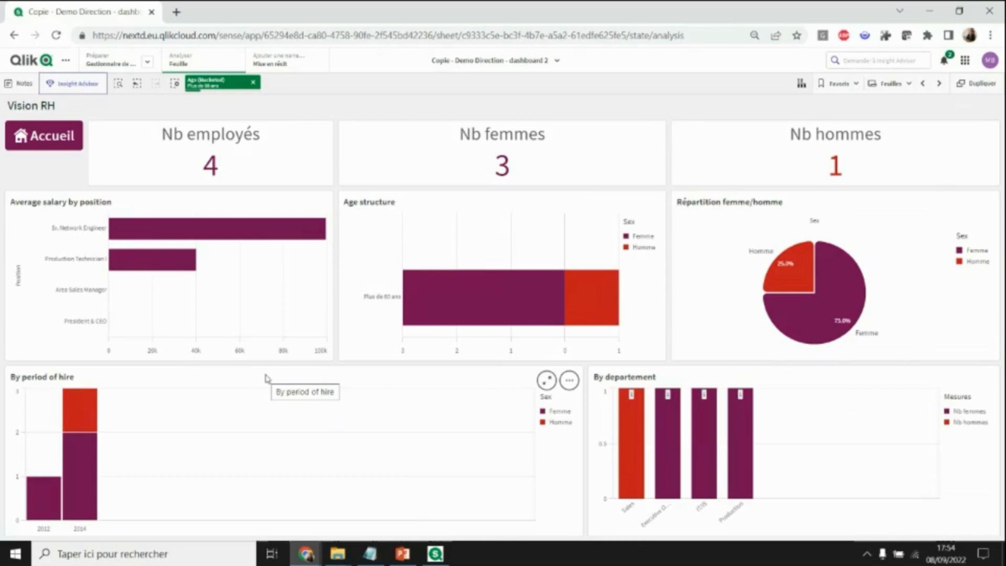
left_click(800, 90)
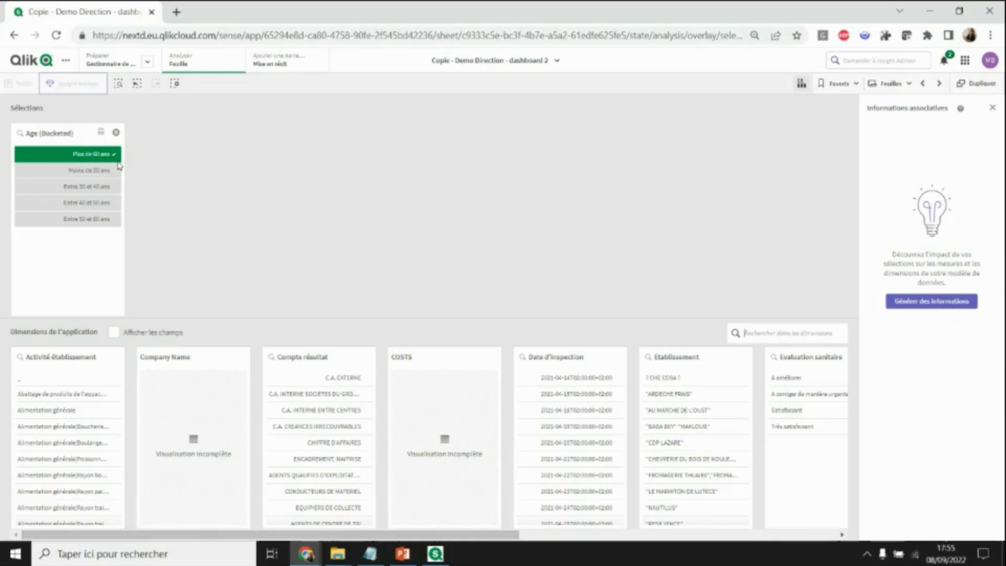
- Search the app's dimensions and include fields in the search results
scroll(73, 409, "down", 2)
scroll(76, 410, "up", 2)
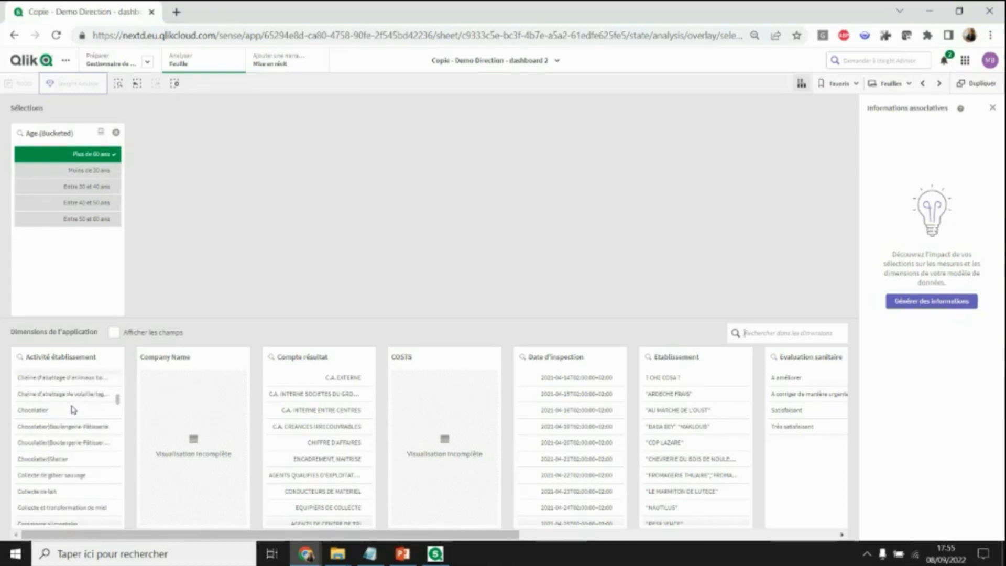
left_click(812, 334)
type("FOI")
type("S")
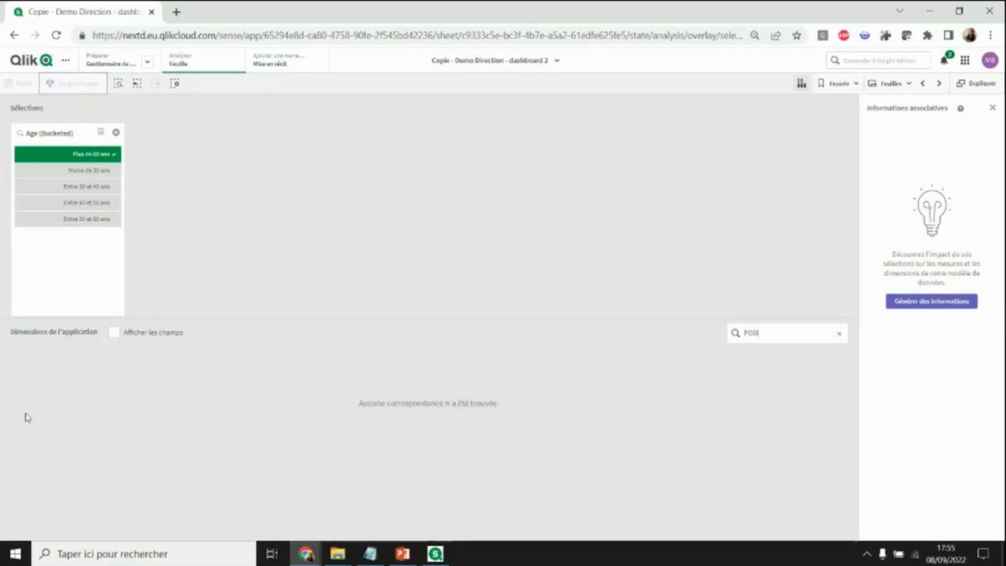
left_click(152, 333)
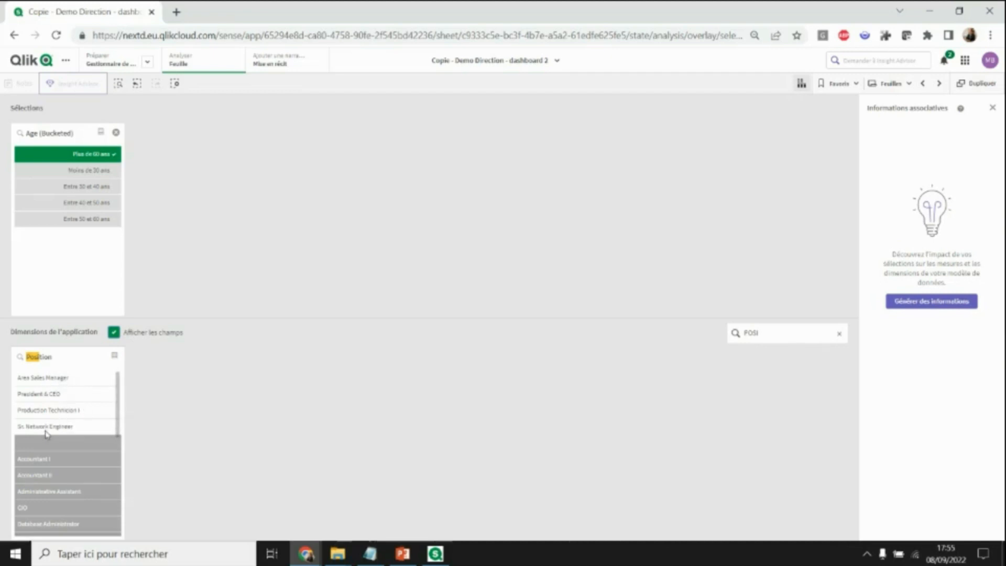
- Browse the Position field's job titles, then hide fields from the results again
scroll(63, 461, "down", 5)
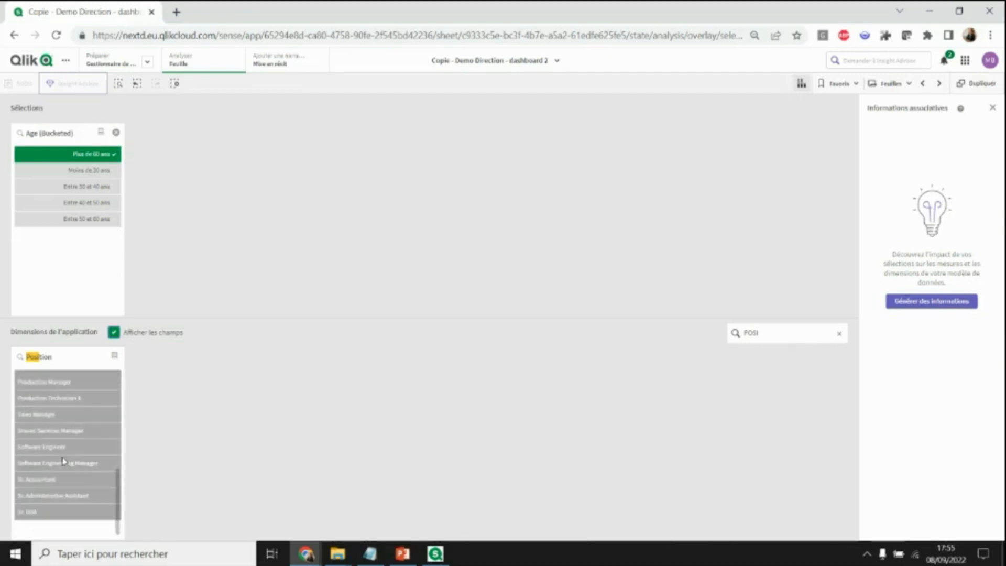
scroll(63, 461, "up", 5)
scroll(61, 461, "down", 2)
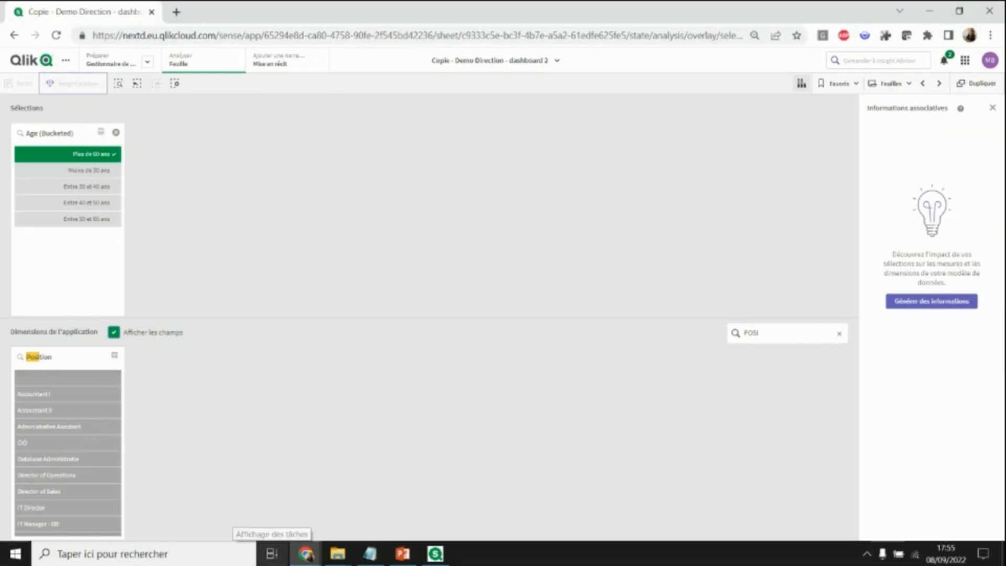
left_click(114, 332)
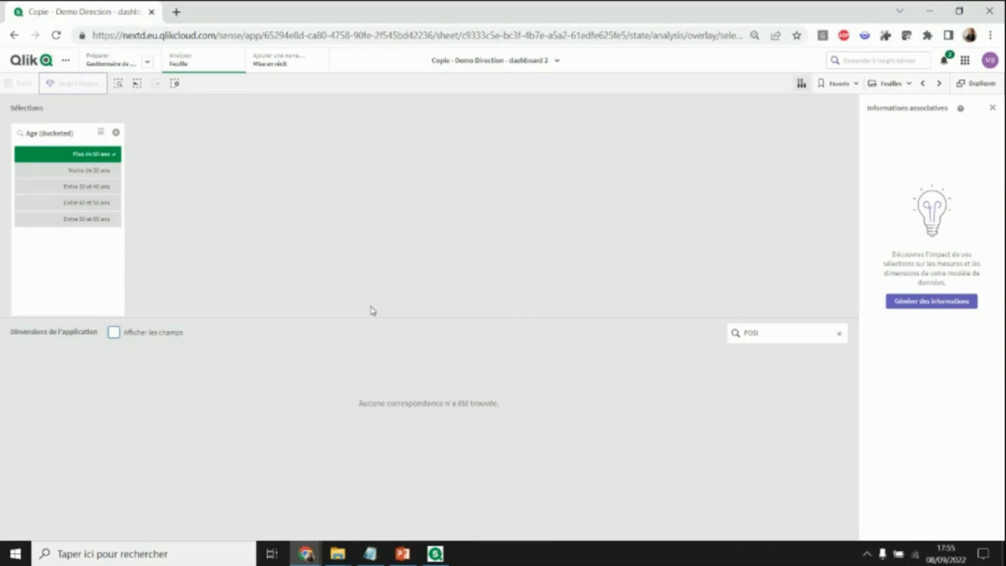
left_click(436, 557)
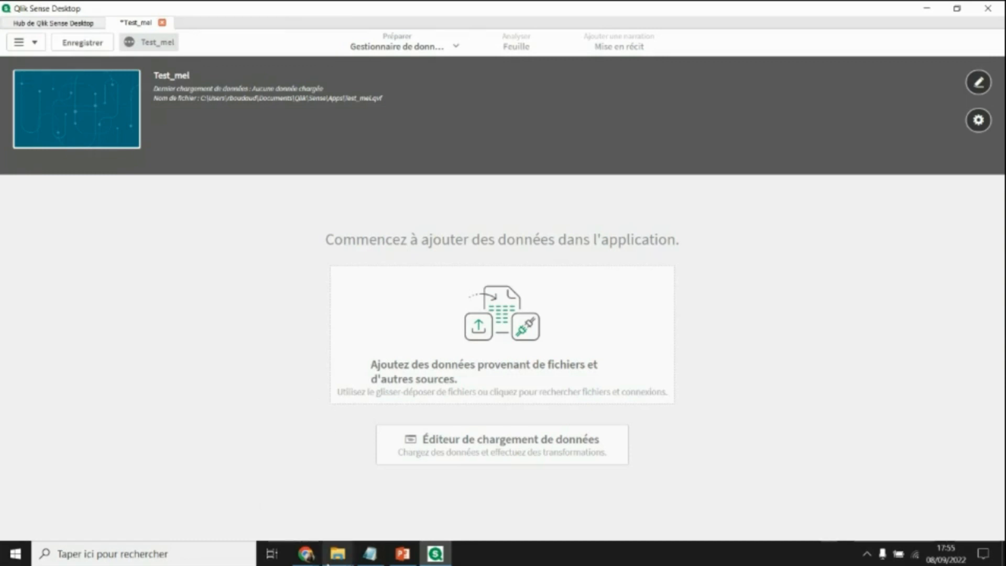
- Drag Sales Data.xlsx from the download folder into Test_mel and load its data
left_click(334, 562)
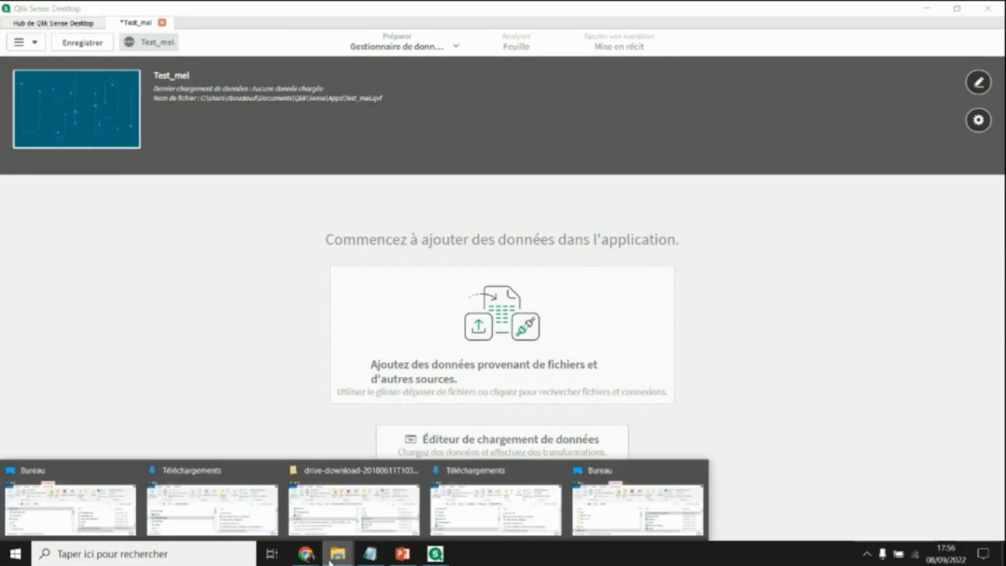
left_click(335, 511)
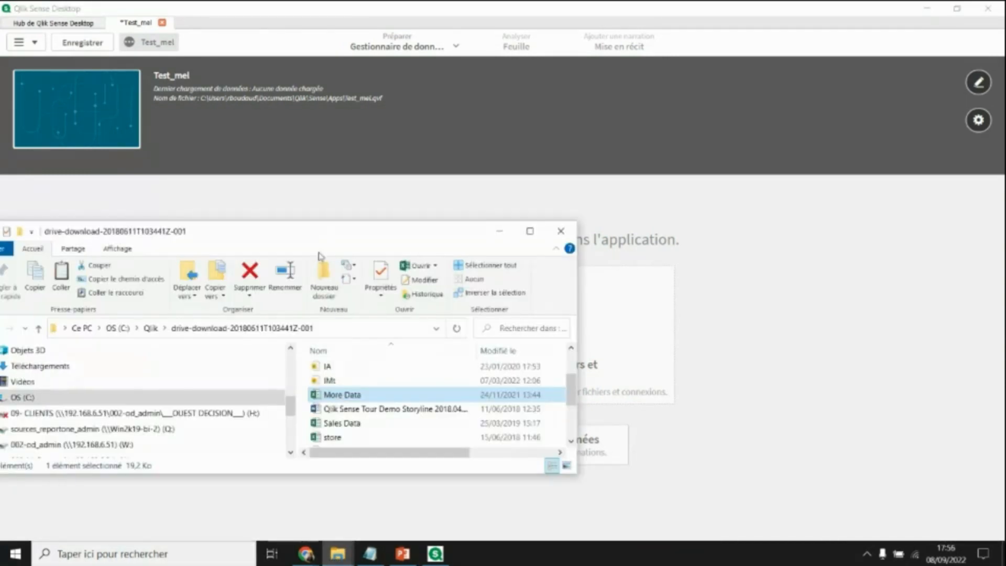
left_click(340, 424)
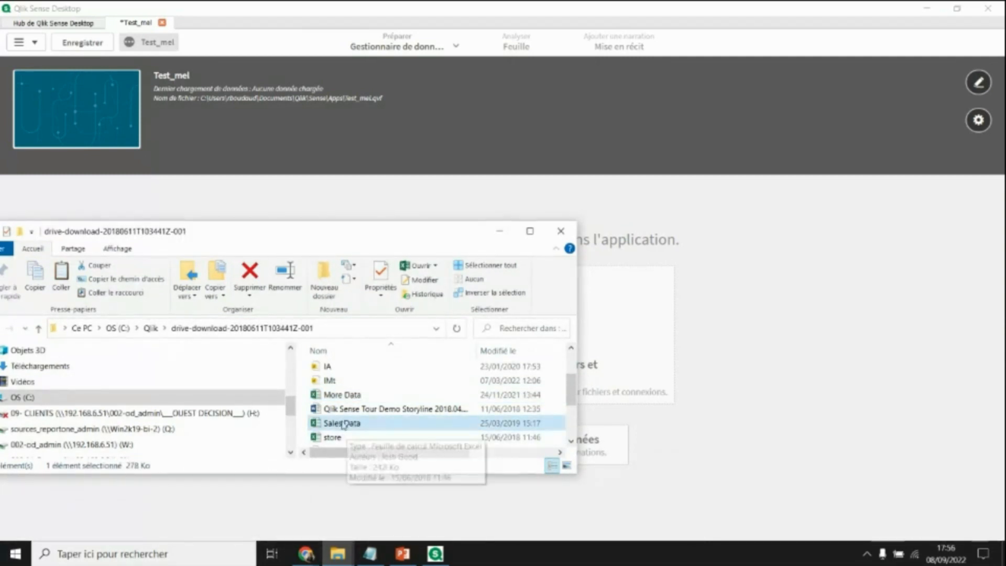
left_click_drag(342, 425, 671, 336)
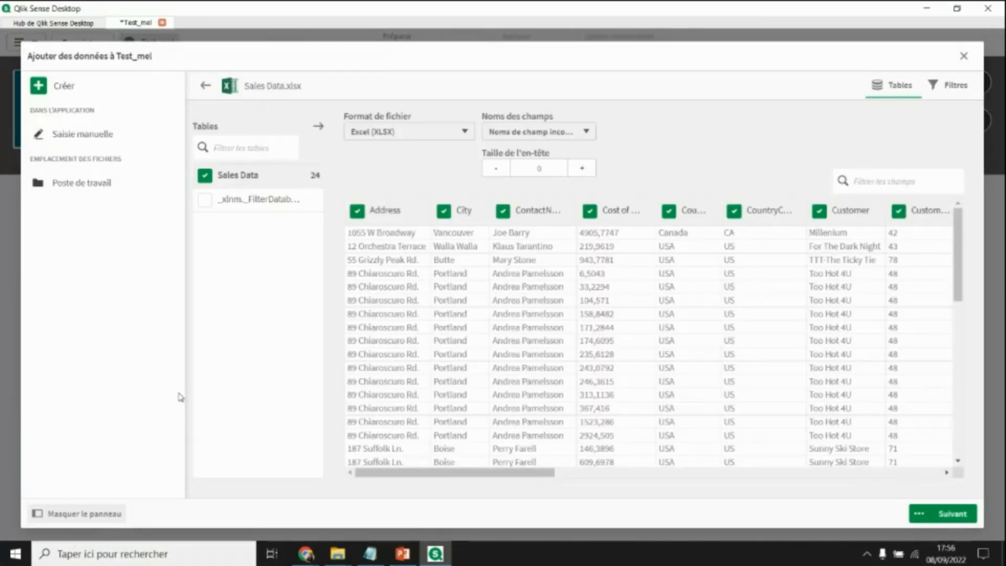
left_click_drag(513, 479, 579, 474)
left_click(953, 516)
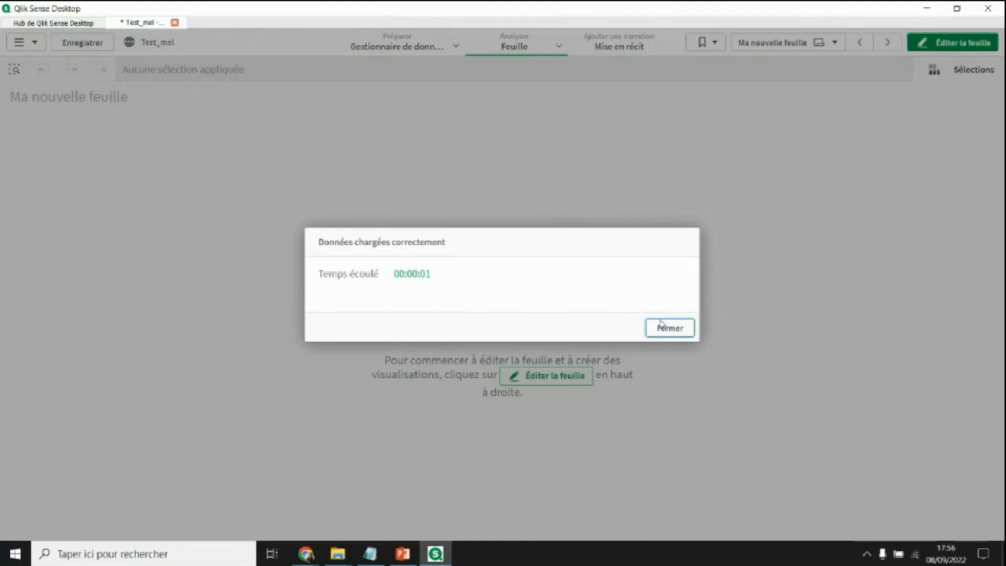
left_click(662, 325)
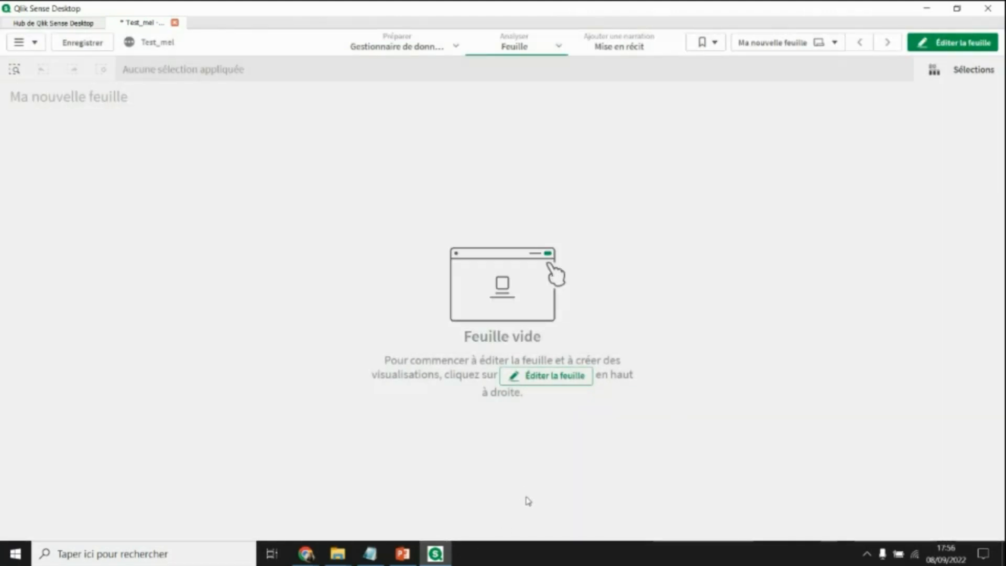
- Open the data manager, then bring the file folder window back to the front
left_click(454, 46)
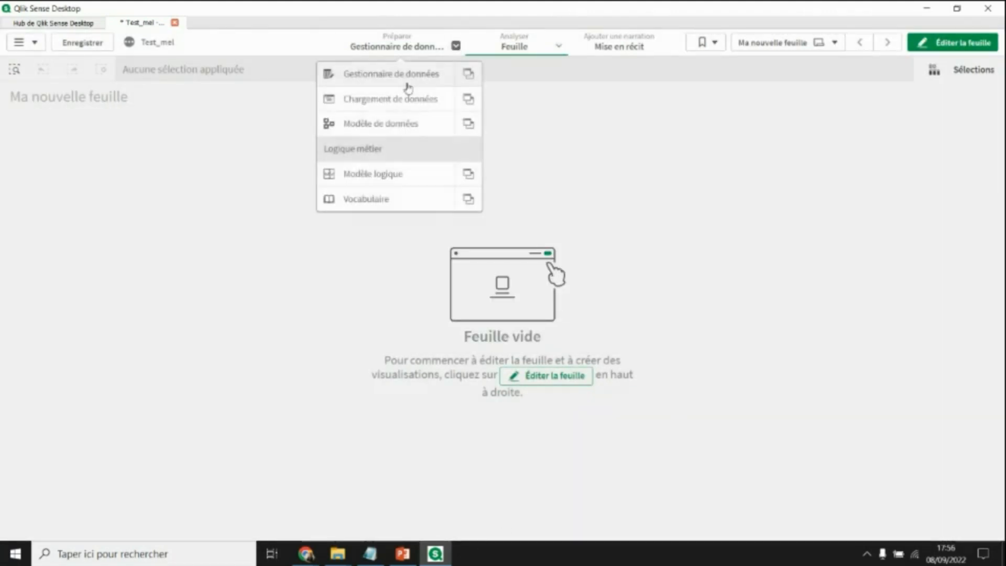
left_click(404, 80)
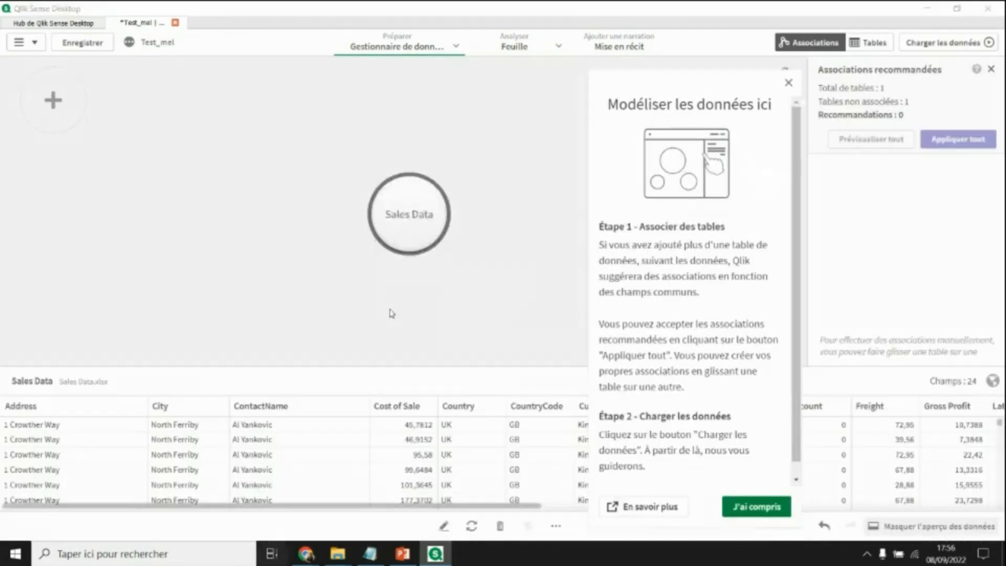
key("super+Tab")
left_click(410, 162)
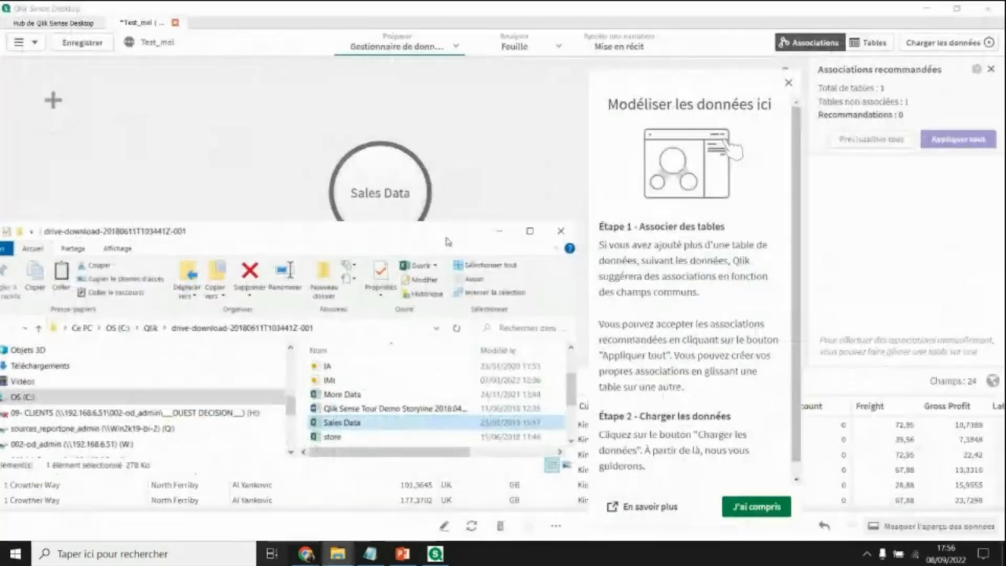
- Drag More Data.xlsx in and add its Employees, Offices, Products, Suppliers and Territories tables
left_click_drag(345, 401, 271, 156)
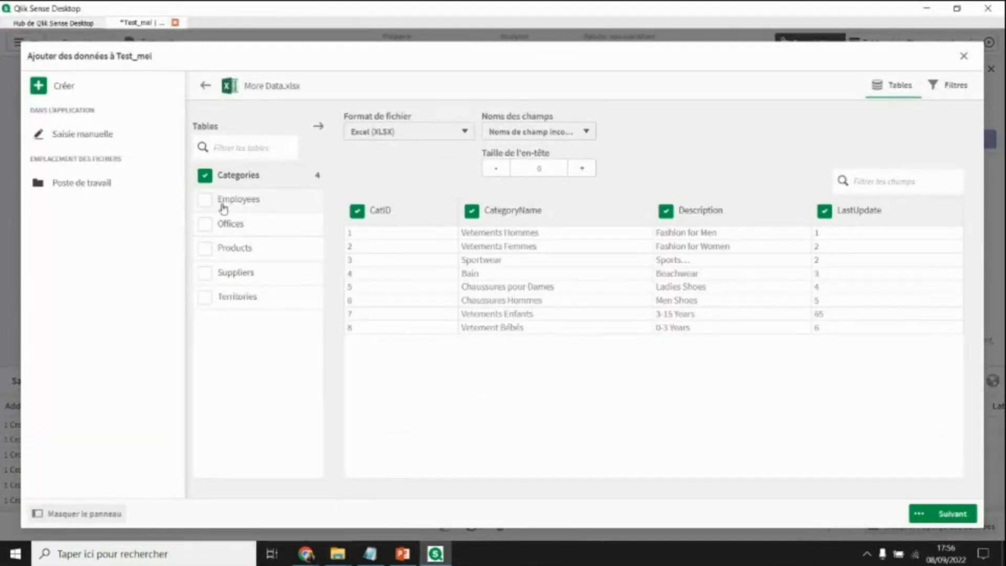
left_click(205, 199)
left_click(205, 223)
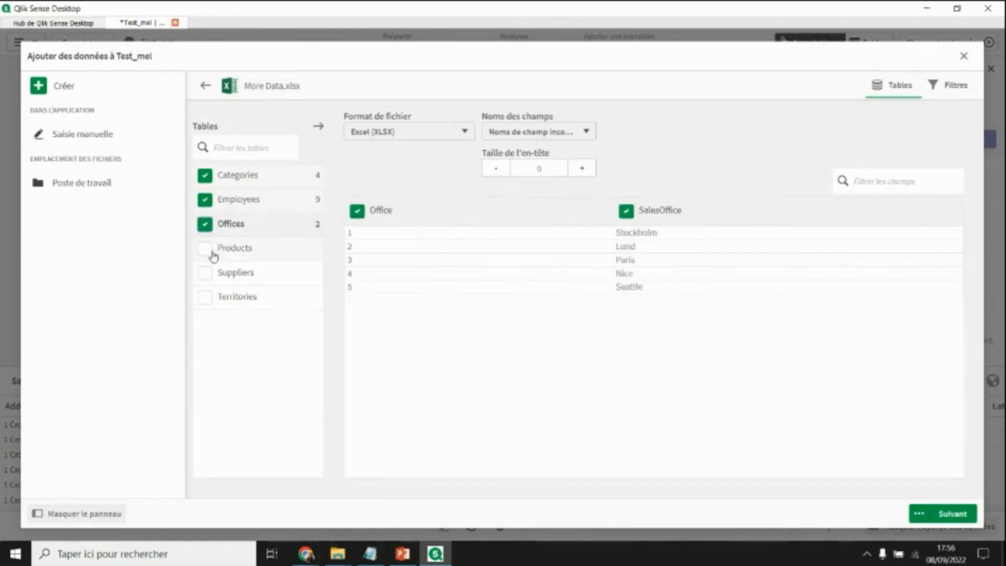
left_click(205, 248)
left_click(205, 273)
left_click(234, 296)
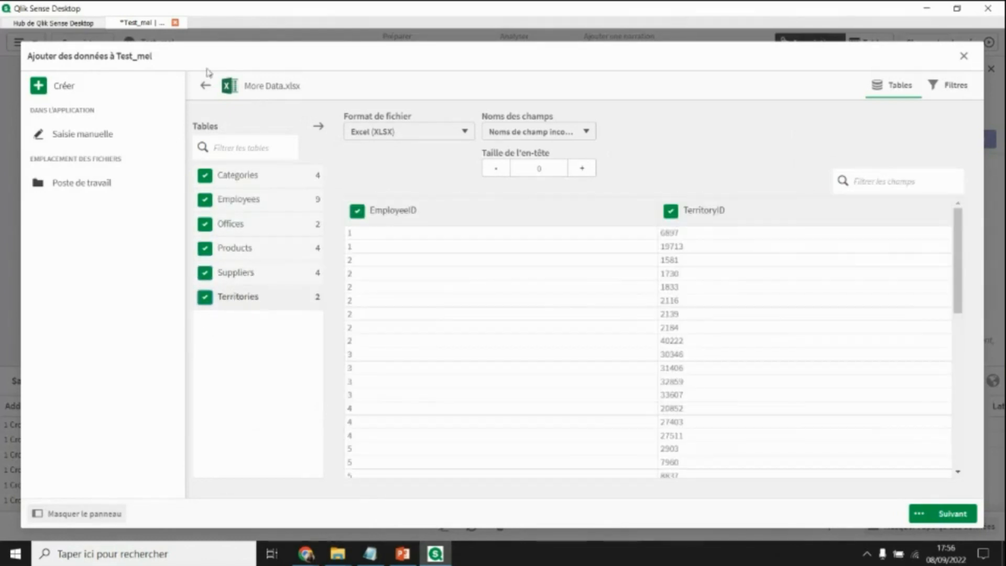
left_click(956, 514)
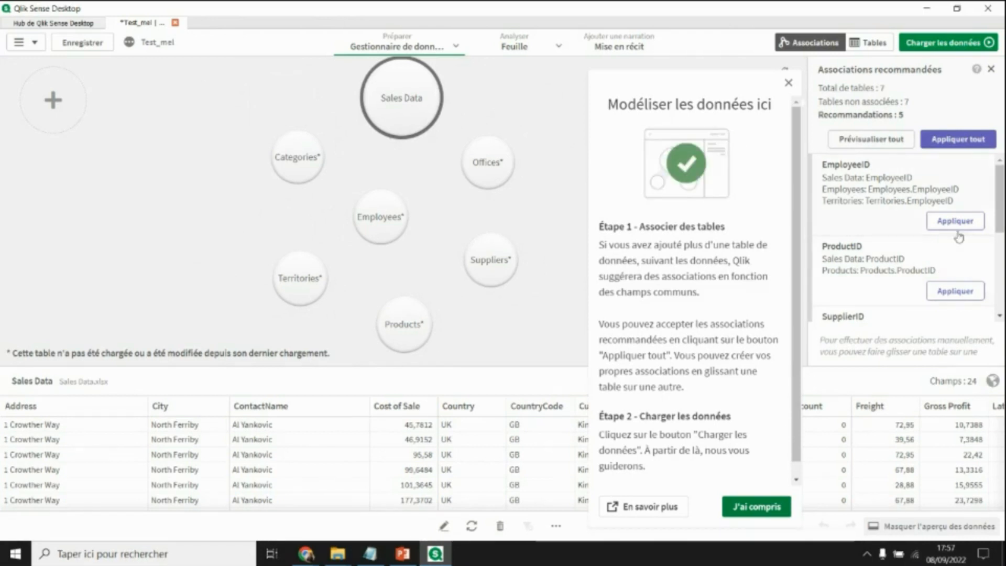
- Associate Categories with Sales Data and apply all recommended table associations
scroll(954, 239, "down", 1)
scroll(953, 239, "down", 3)
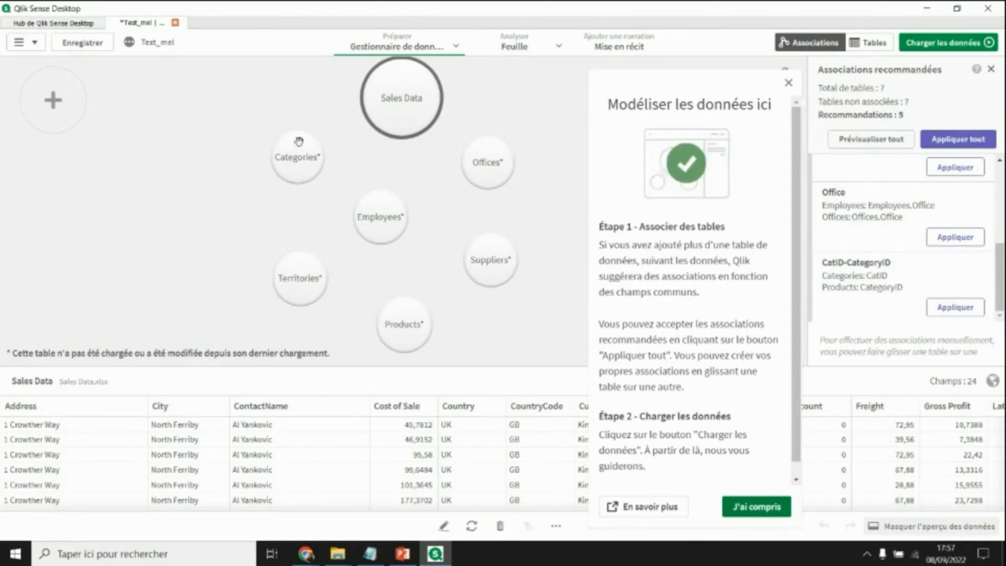
left_click_drag(308, 168, 422, 338)
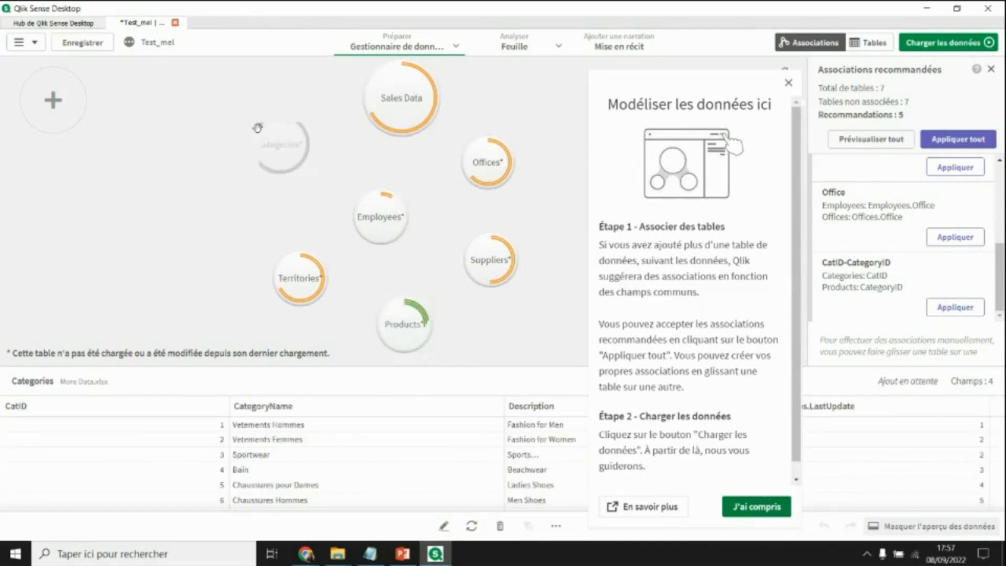
left_click(959, 139)
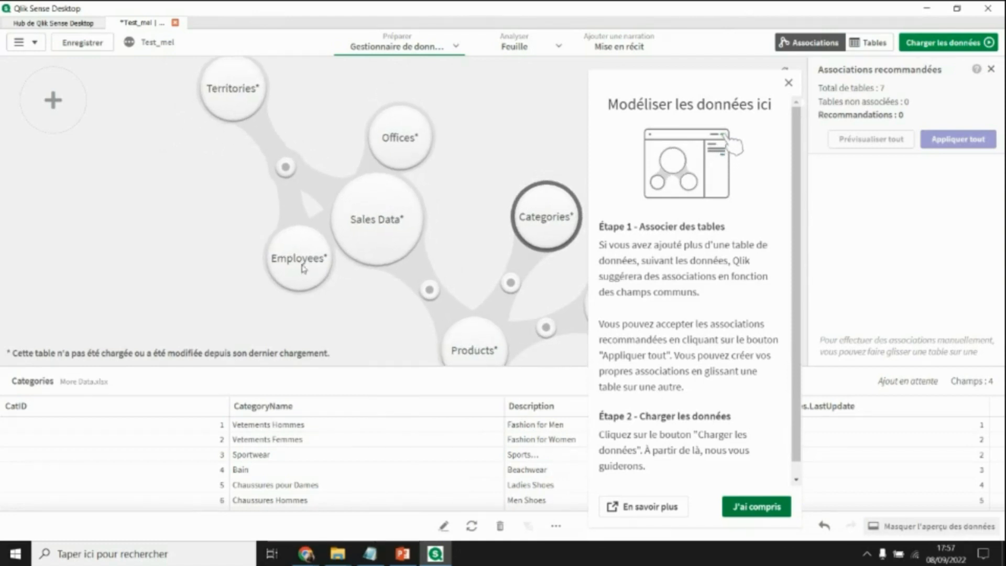
left_click(777, 508)
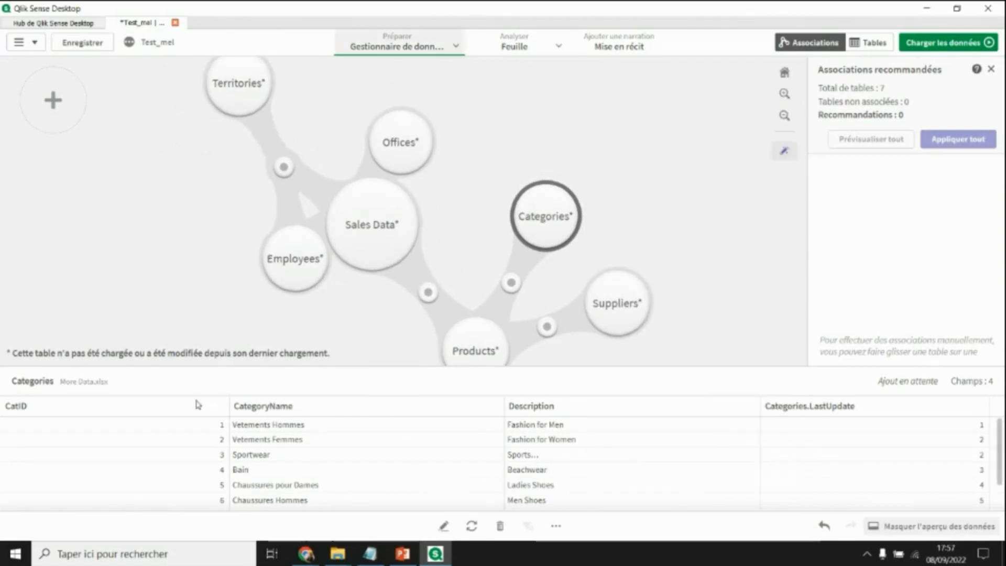
- Open the Categories table, load the associated data and go to Insights
left_click(445, 526)
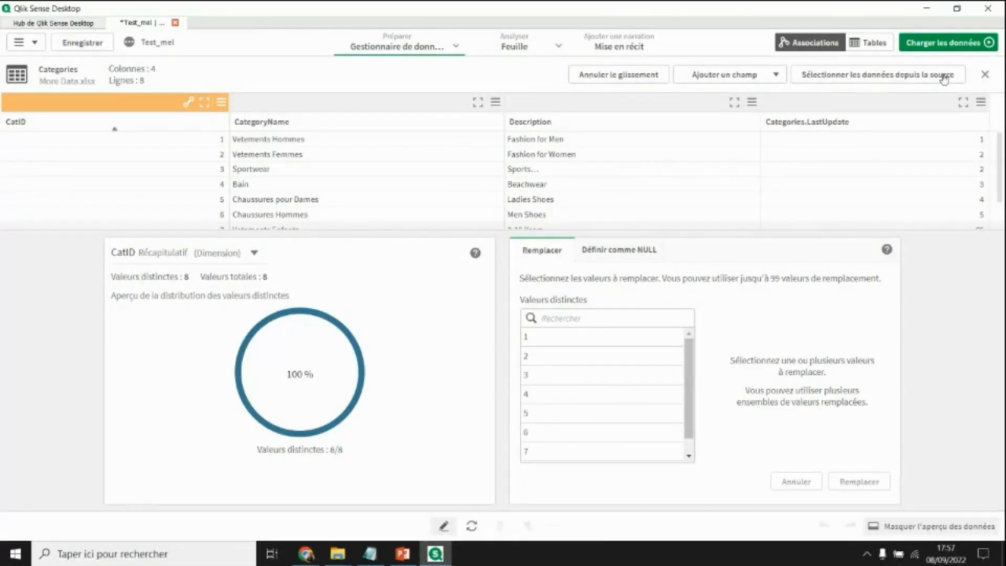
left_click(952, 42)
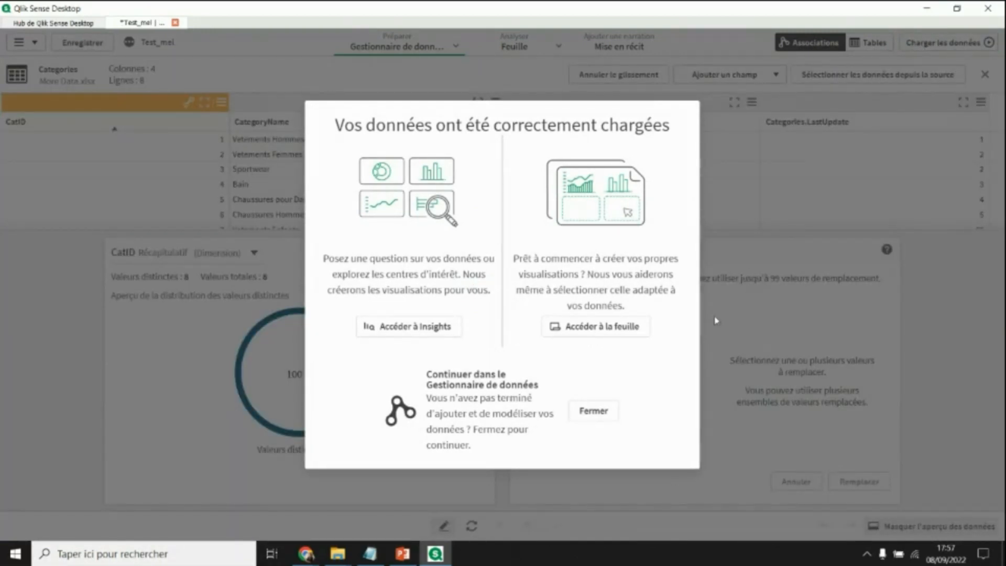
left_click(424, 335)
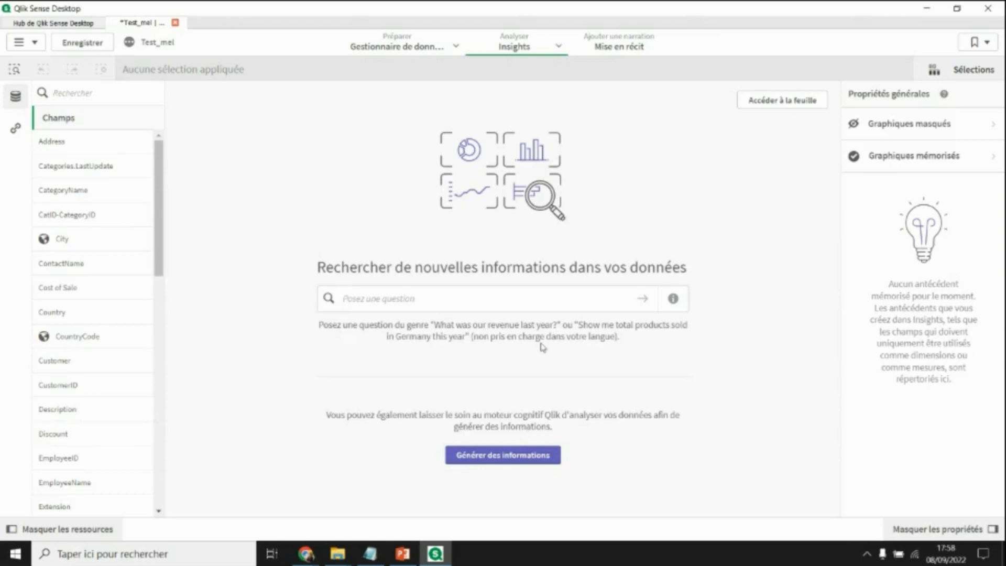
- Generate automatic Insights and browse the twelve suggested charts
left_click(478, 457)
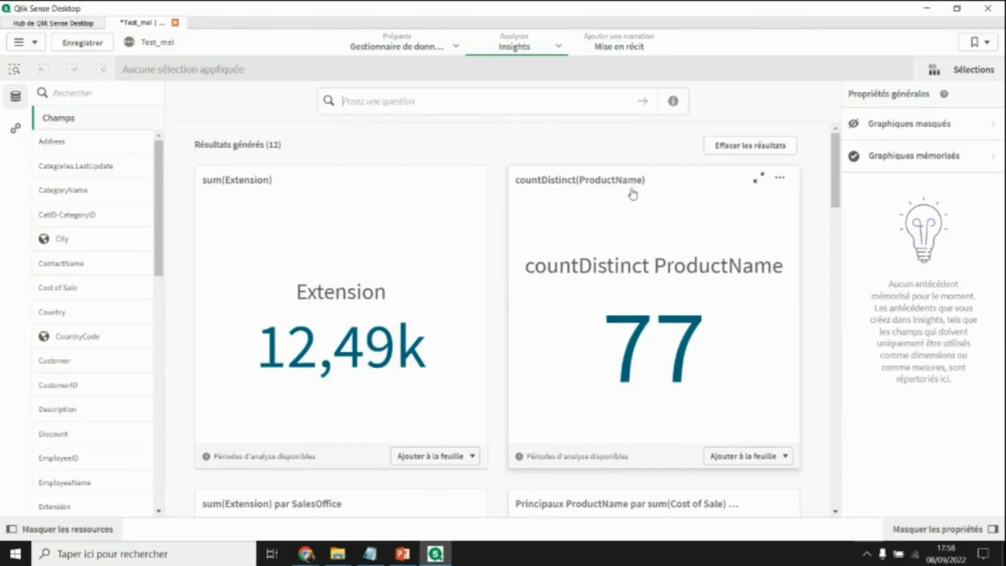
scroll(602, 254, "down", 8)
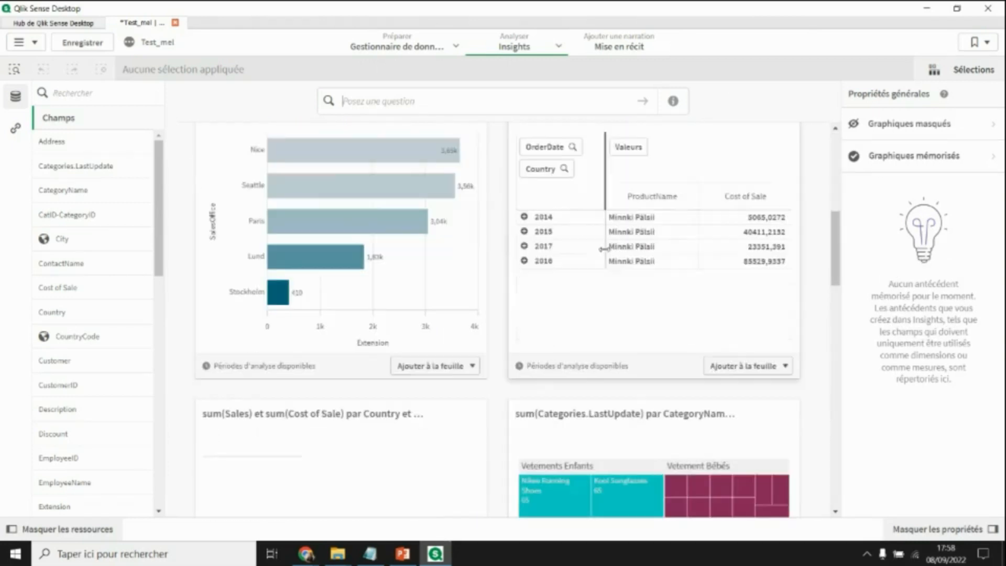
scroll(359, 393, "down", 2)
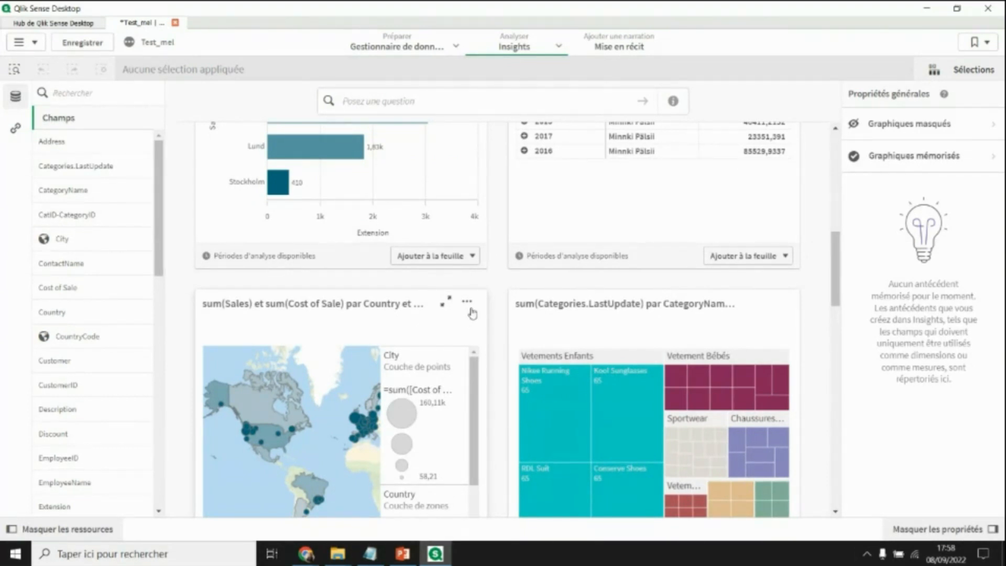
- Add the sales-by-country map insight to Ma nouvelle feuille
left_click(468, 305)
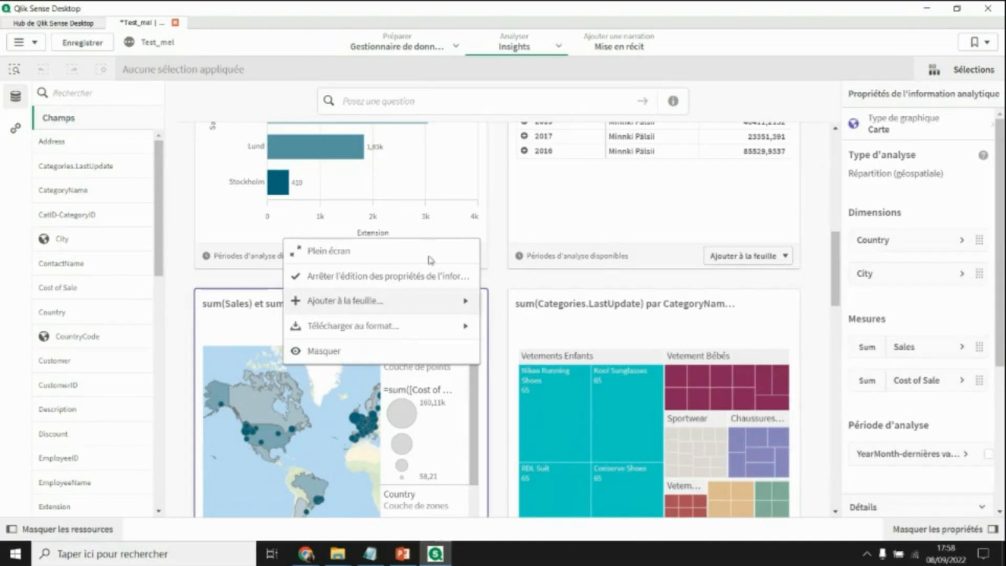
left_click(355, 301)
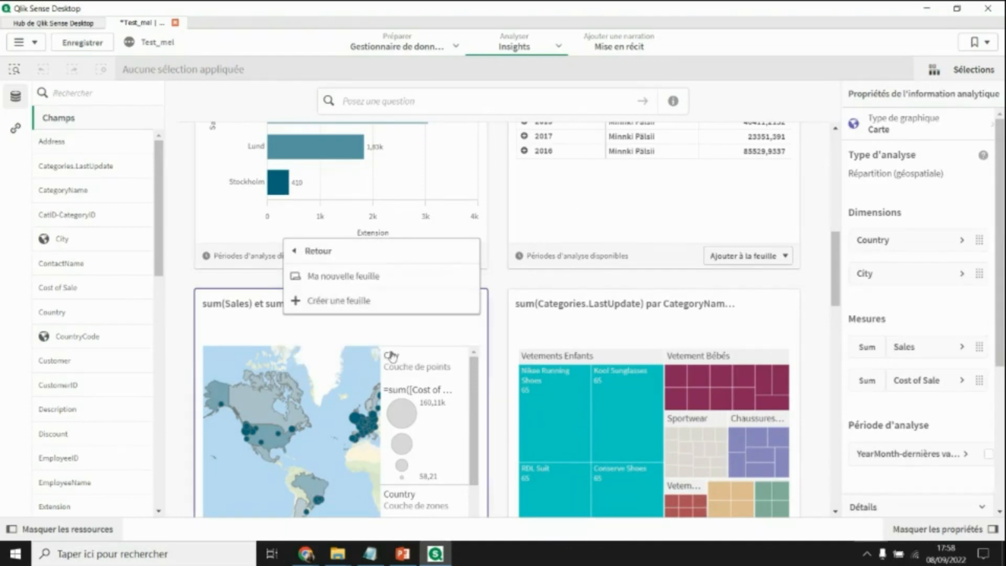
left_click(362, 274)
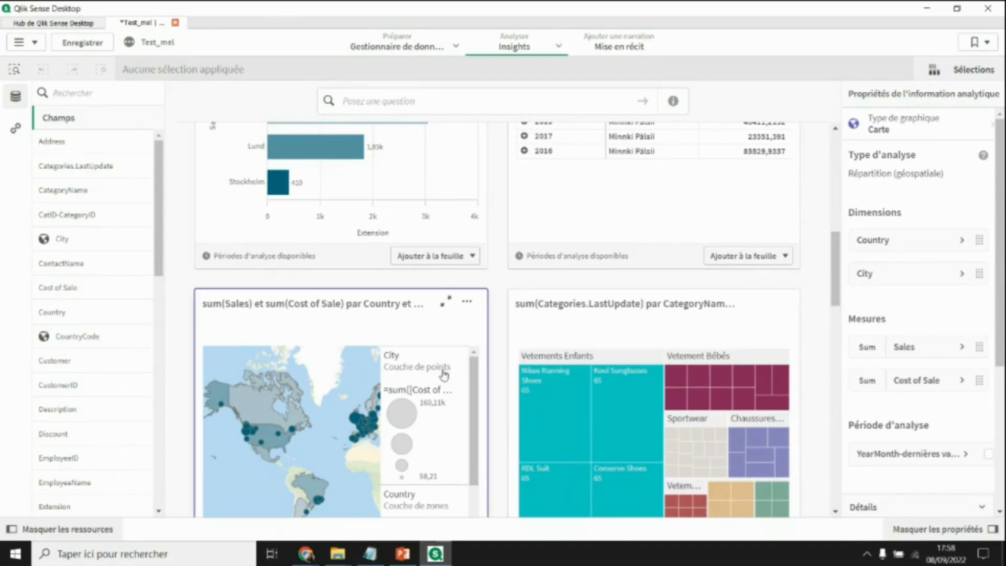
- Add the ProductName contribution Pareto chart to Ma nouvelle feuille as well
scroll(443, 375, "down", 5)
scroll(741, 403, "down", 3)
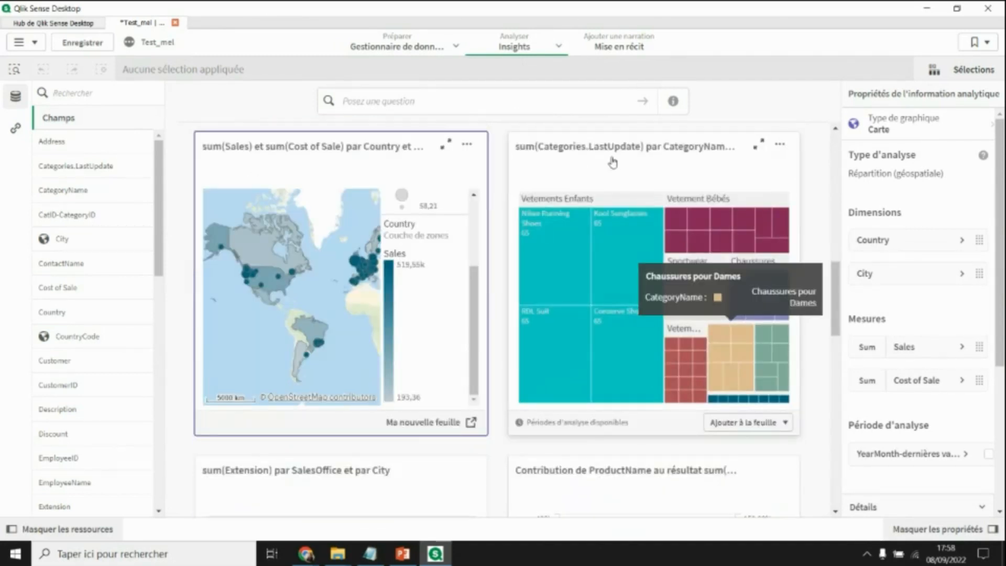
scroll(592, 293, "down", 5)
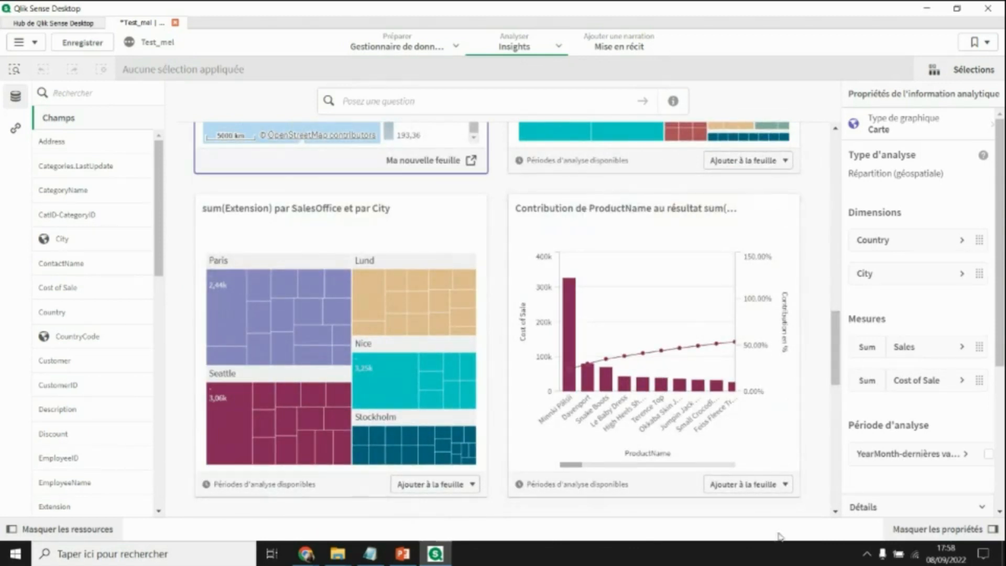
left_click(777, 485)
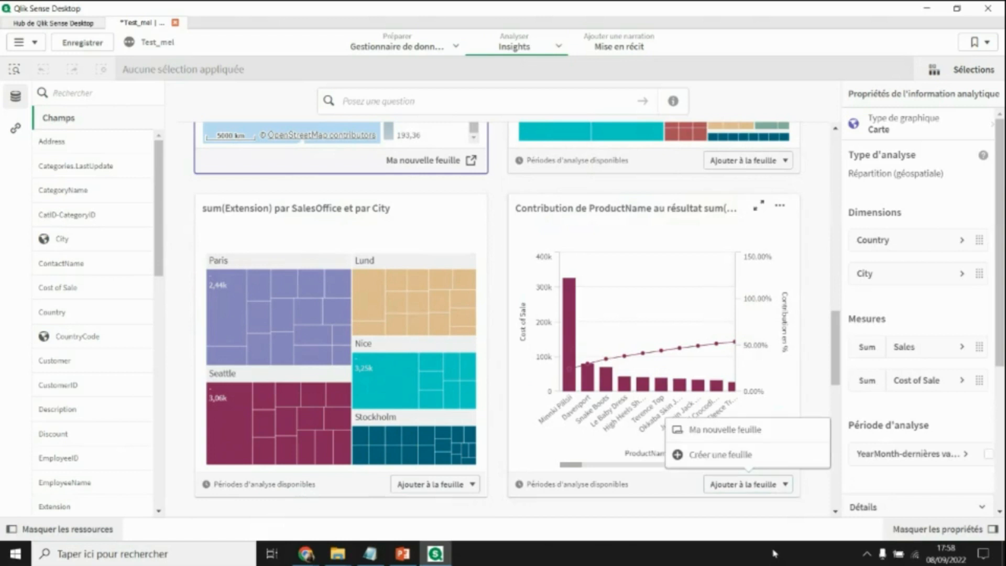
left_click(739, 431)
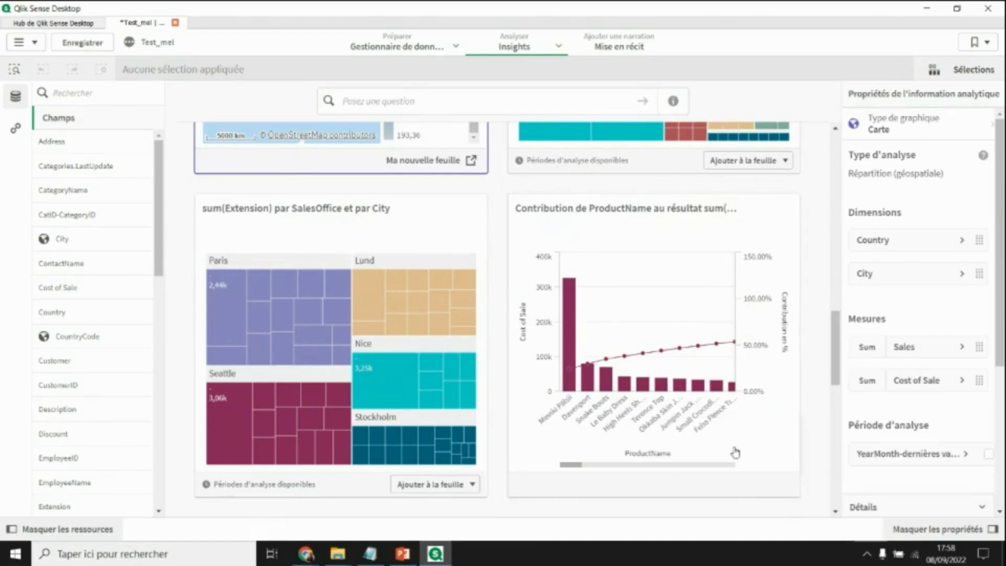
left_click(66, 93)
- Focus Insights on the Sales field and browse its nine results, including the 1,71M KPI
type("SALE")
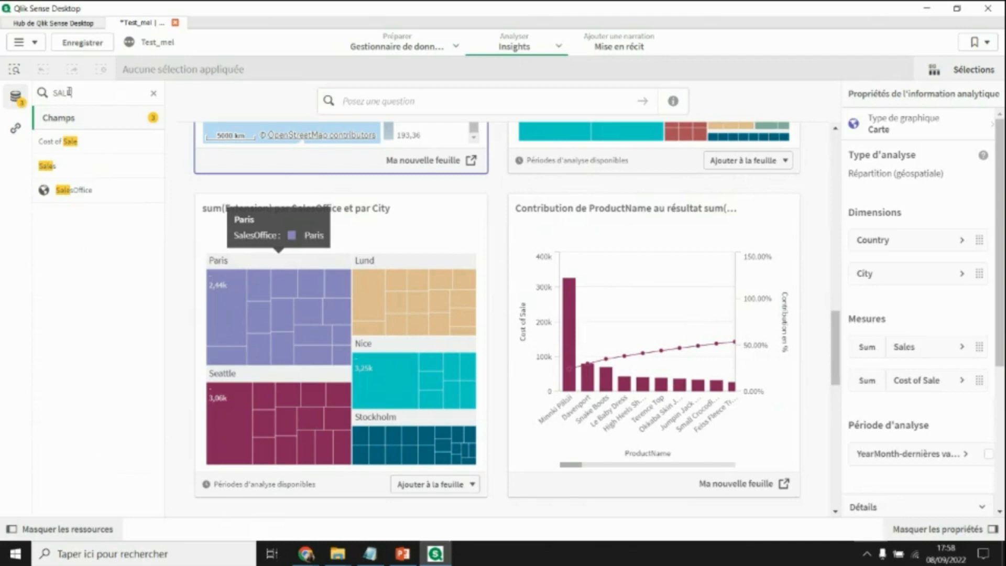
left_click(67, 165)
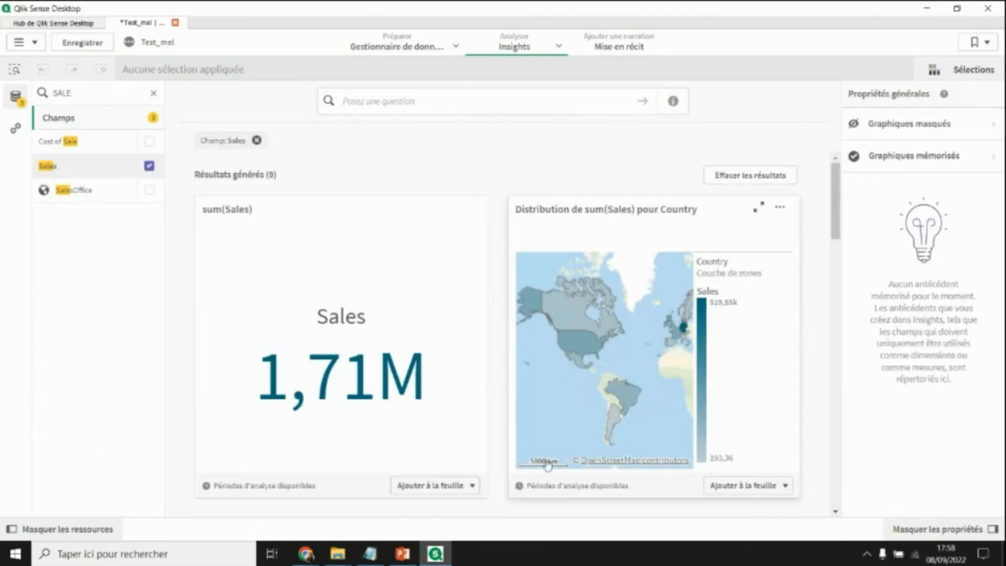
scroll(368, 362, "down", 1)
scroll(368, 362, "down", 5)
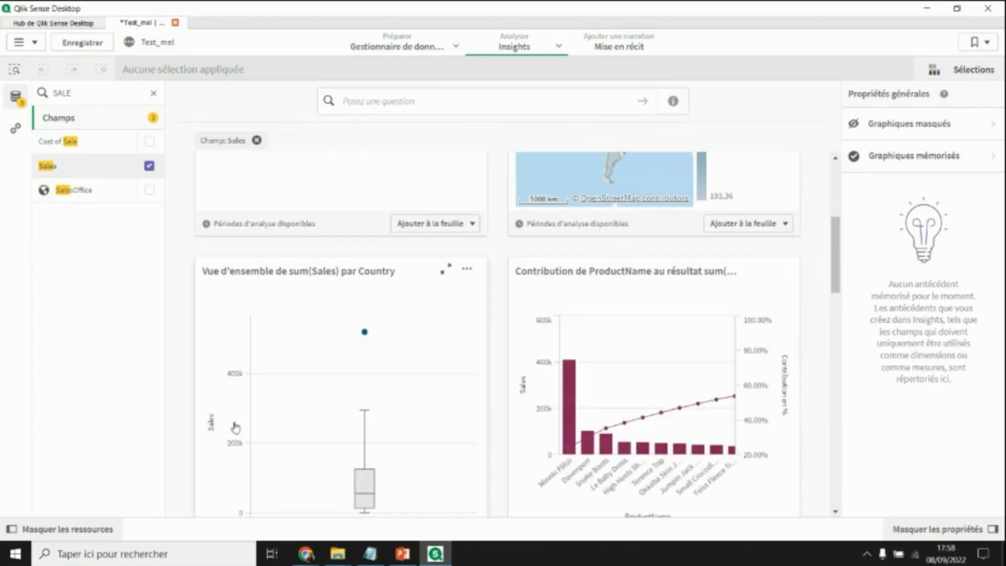
scroll(526, 365, "down", 4)
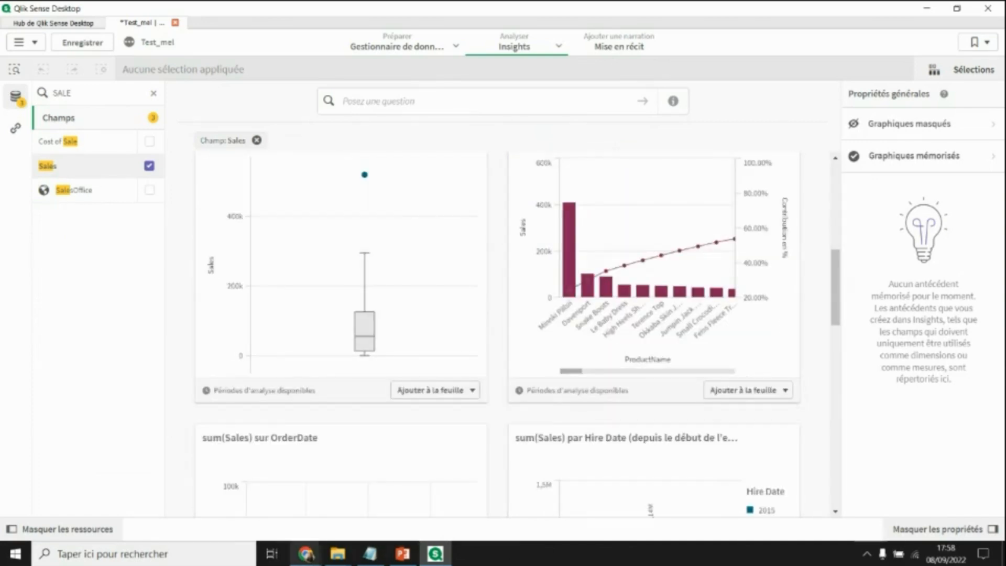
- Switch from Insights back to the sheet view
mouse_move(305, 554)
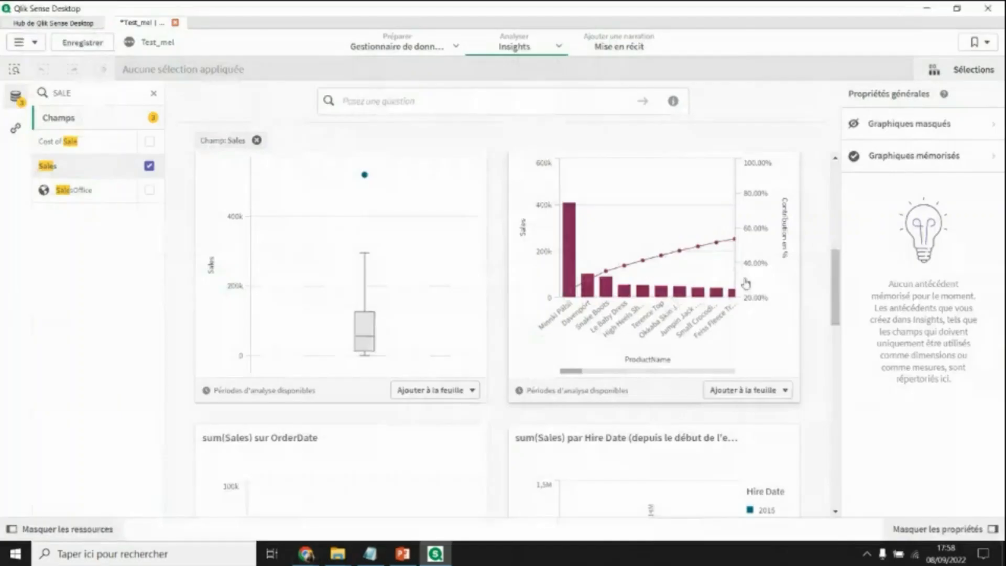
left_click(558, 46)
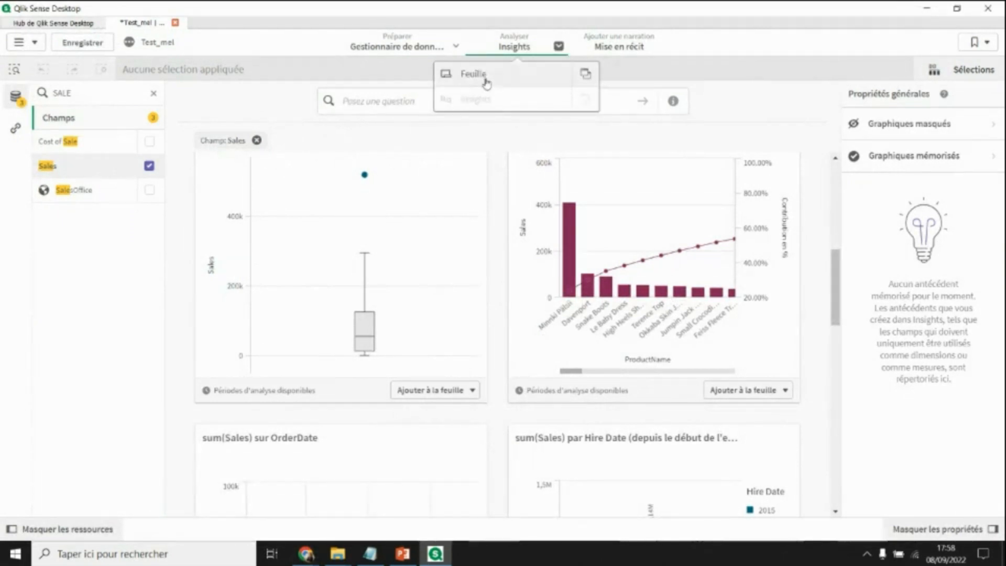
left_click(474, 74)
- Edit the sheet and drop the Sales field below the map as a Sum(Sales) KPI
left_click(947, 43)
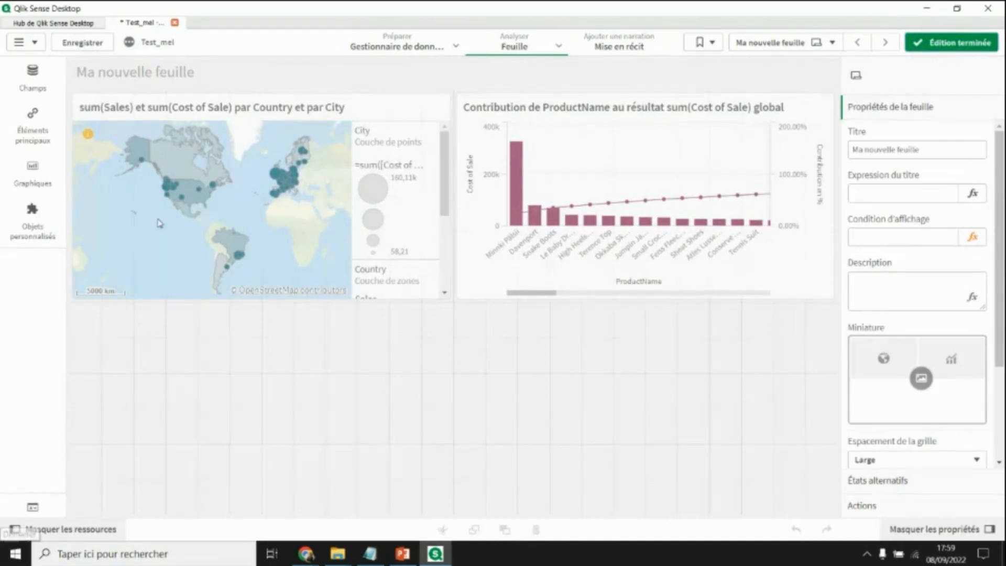
left_click(28, 183)
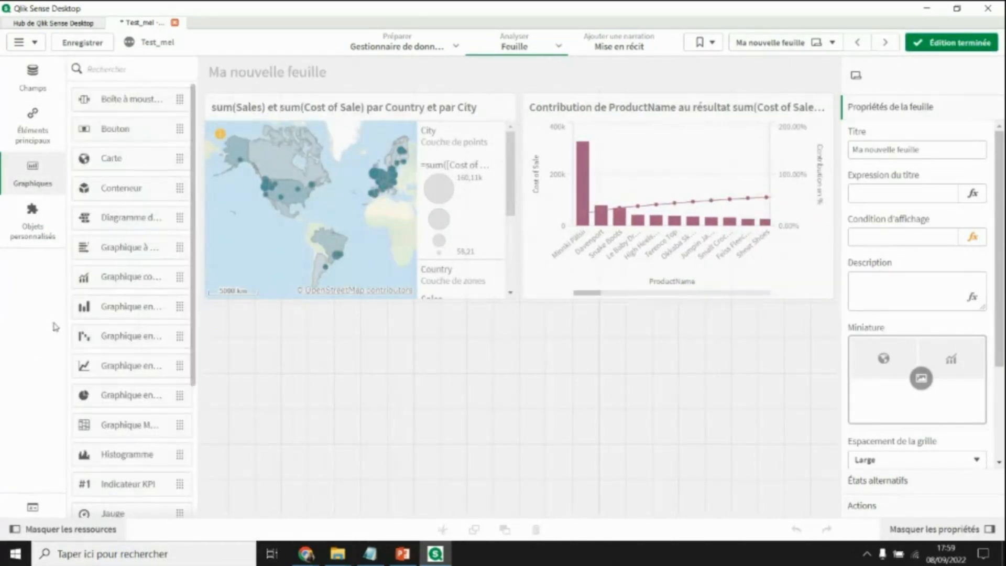
left_click(32, 78)
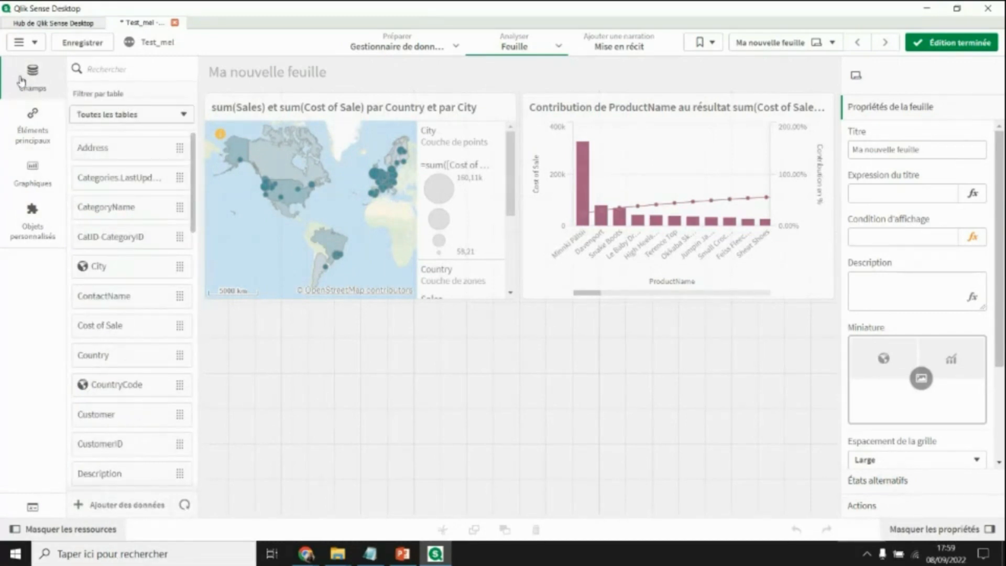
left_click(21, 81)
left_click(32, 78)
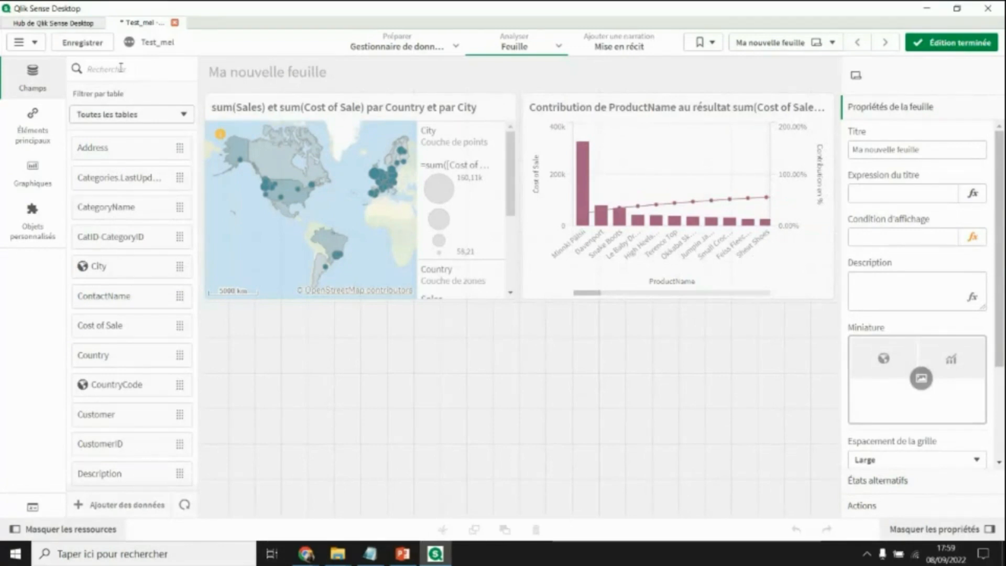
type("SALE")
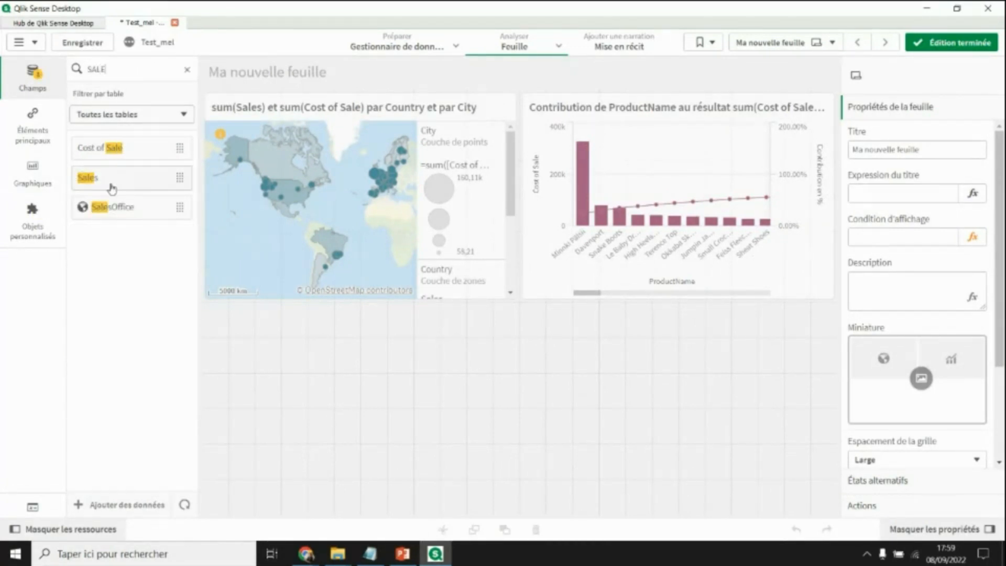
left_click_drag(108, 182, 382, 383)
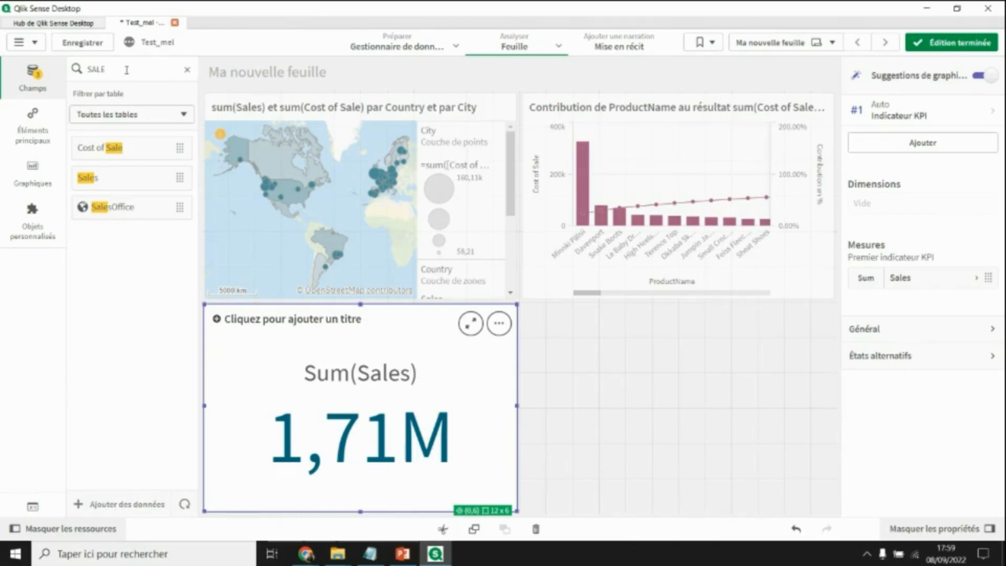
- Break the Sales KPI down by Customer and change it to a distribution plot
type("cus")
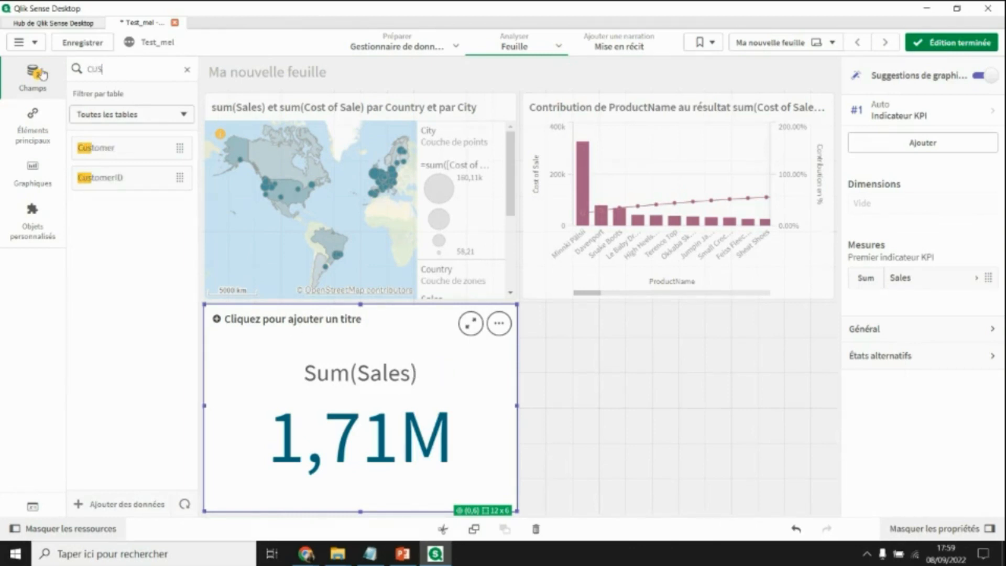
left_click_drag(116, 156, 369, 412)
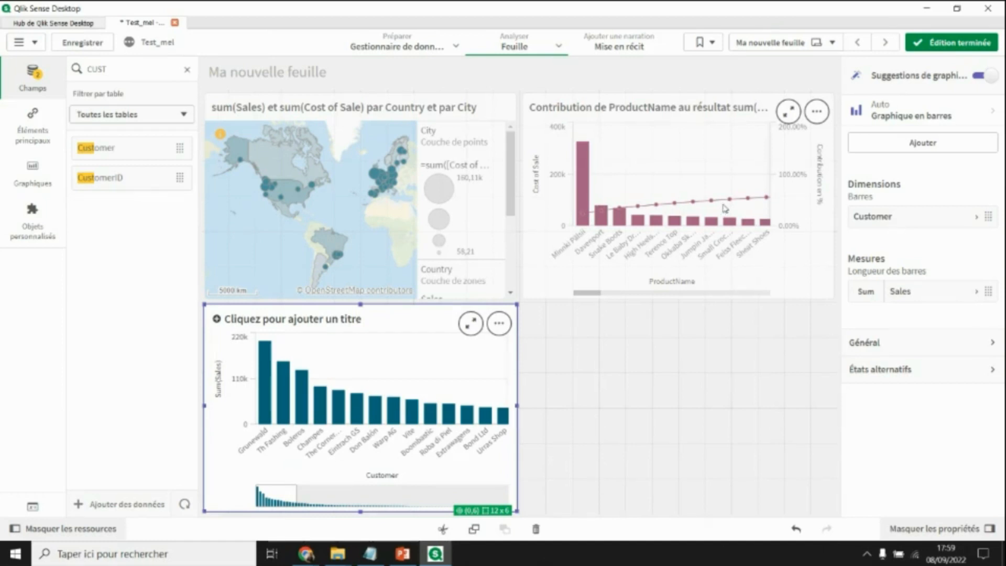
left_click(993, 116)
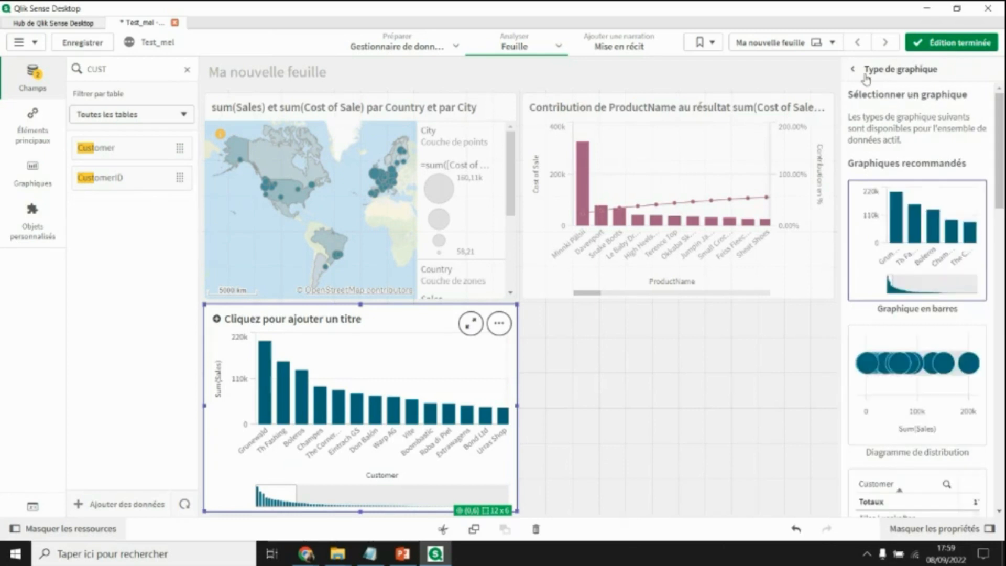
left_click(858, 68)
left_click(991, 118)
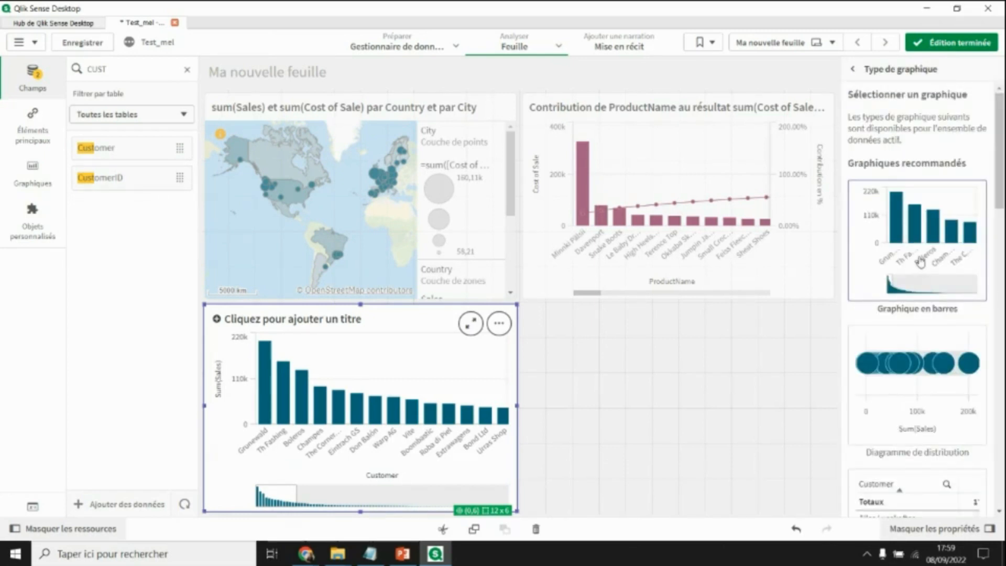
left_click(944, 388)
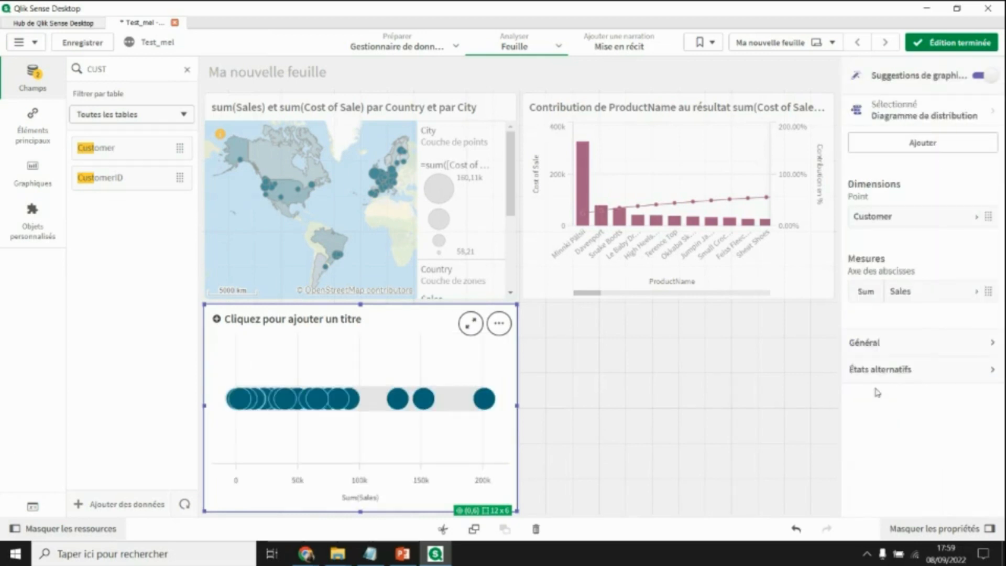
left_click(913, 118)
scroll(904, 396, "down", 3)
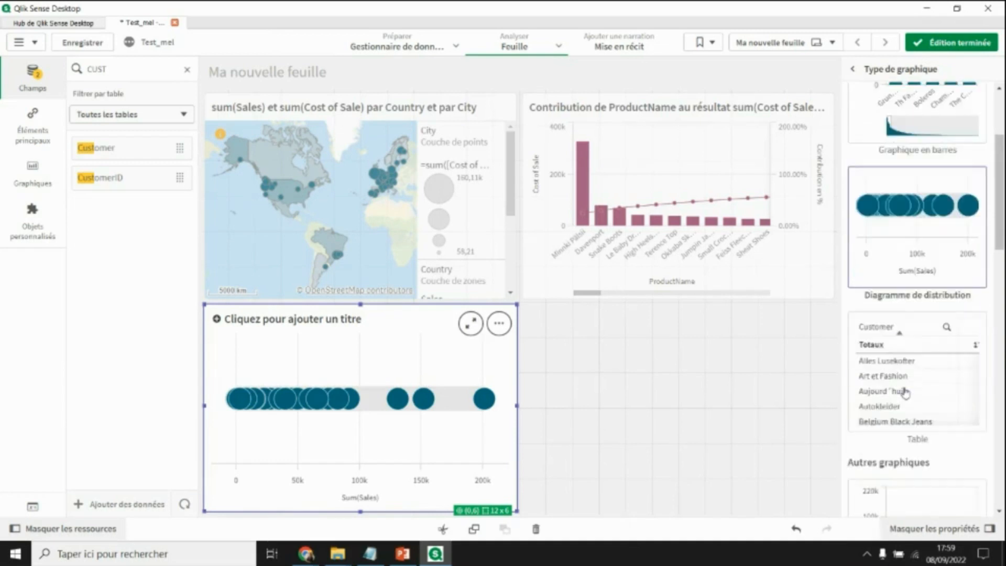
scroll(890, 221, "down", 2)
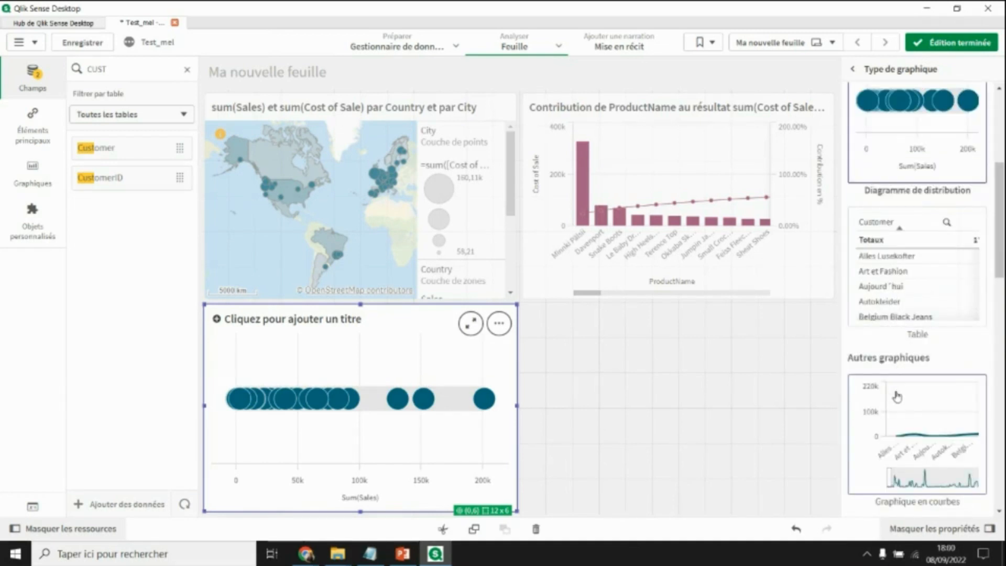
left_click(757, 403)
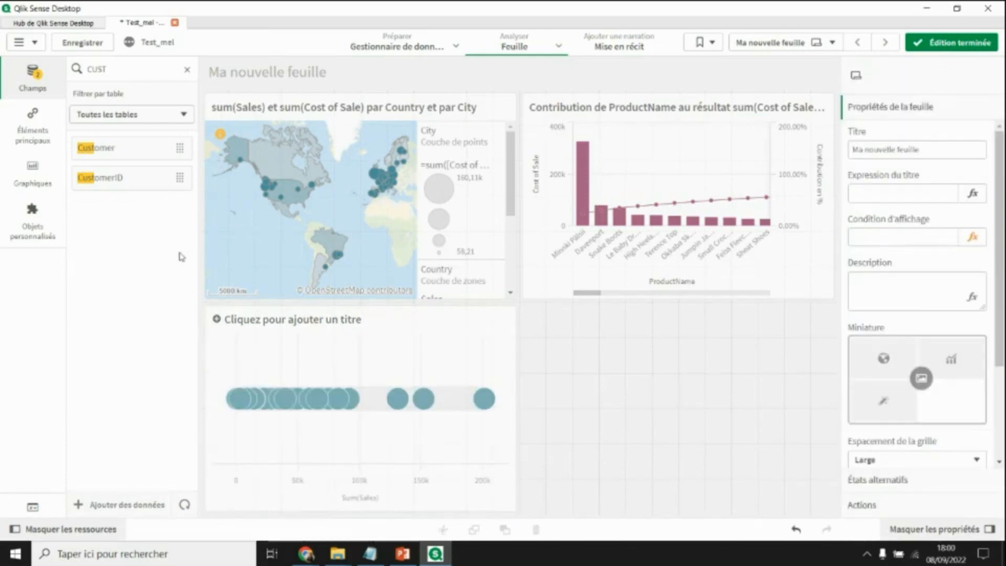
- Place a pie chart in the bottom-right area with EmployeeName as its slice dimension
left_click(38, 179)
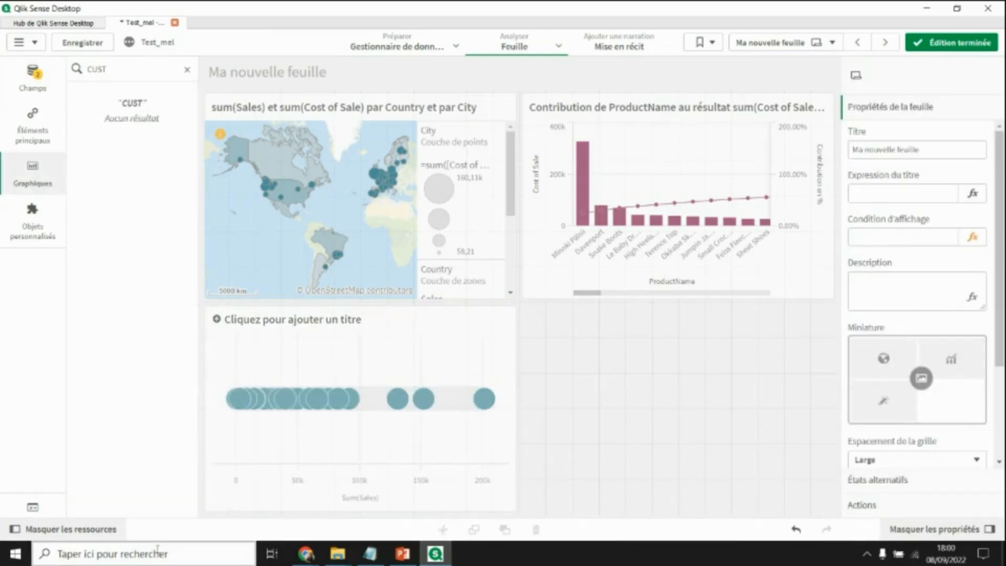
left_click(187, 69)
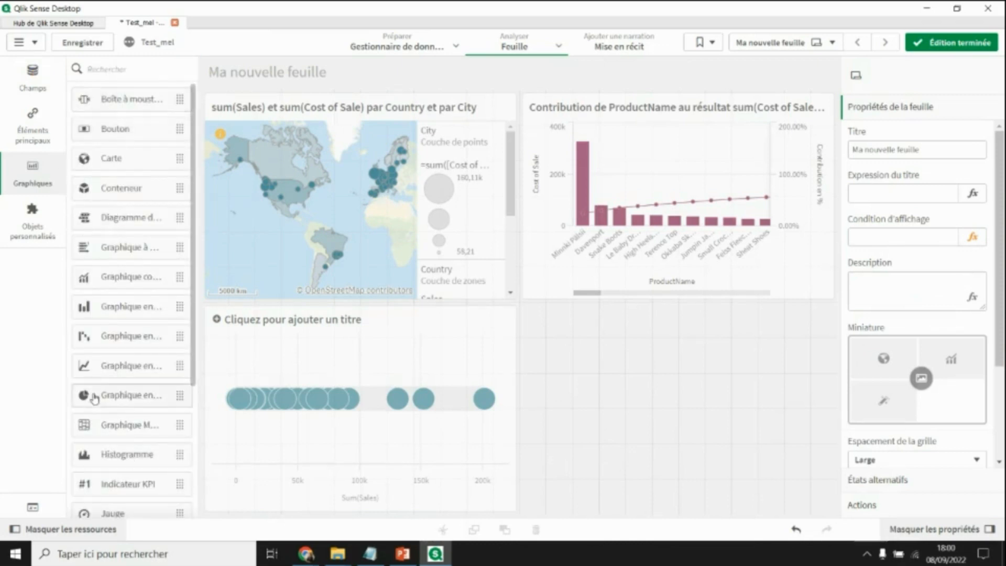
scroll(94, 400, "down", 1)
left_click_drag(98, 338, 703, 412)
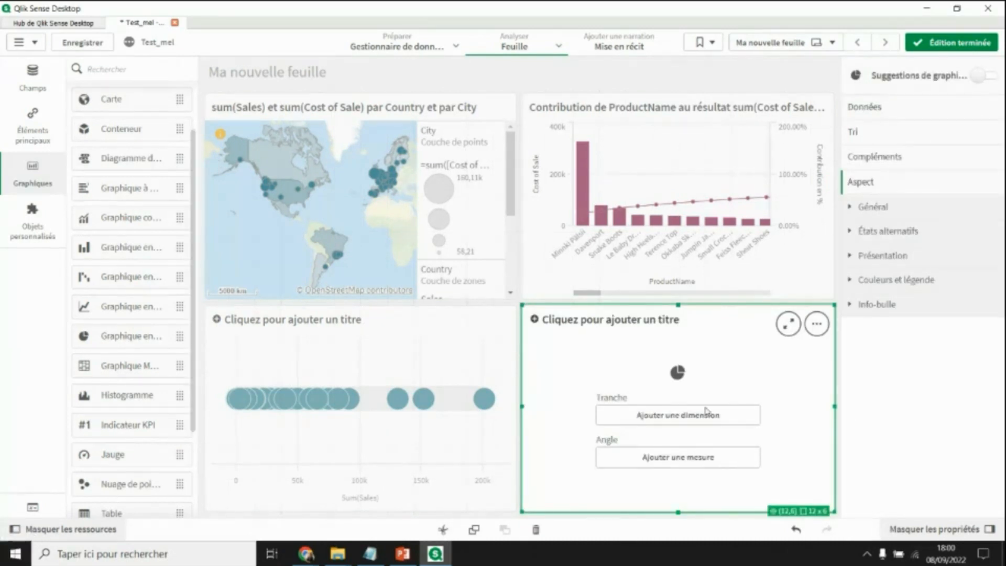
left_click(21, 89)
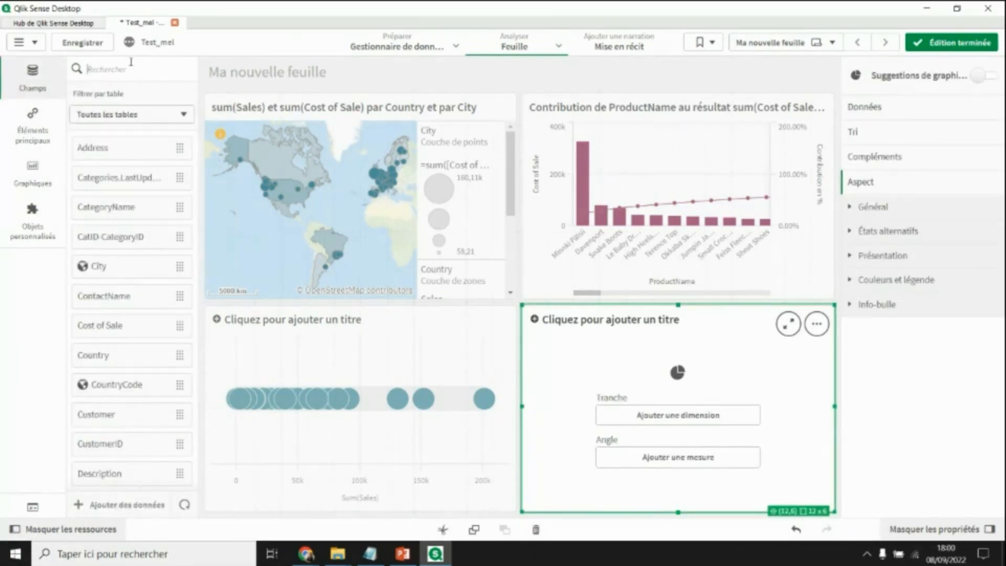
type("EMPL")
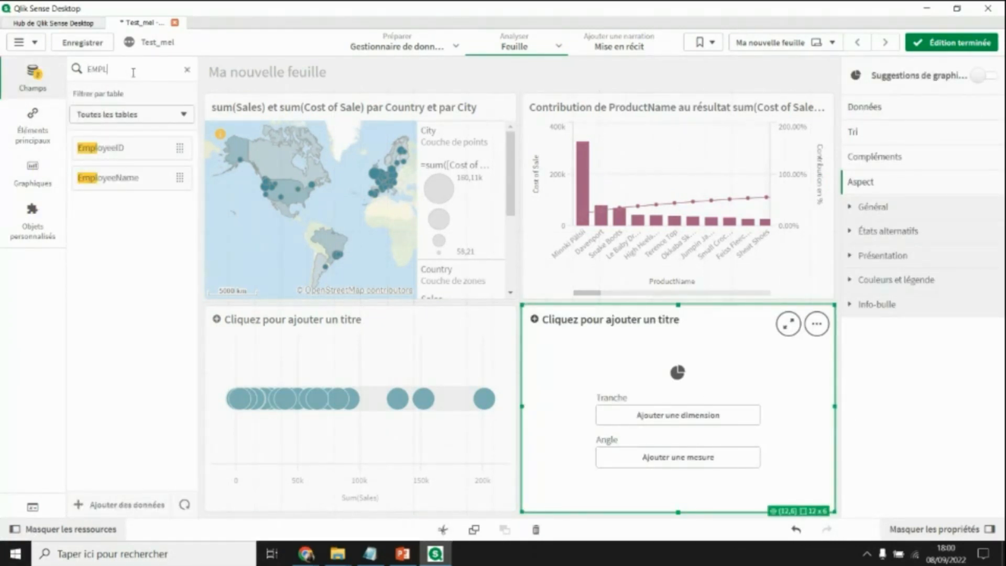
left_click_drag(122, 180, 676, 376)
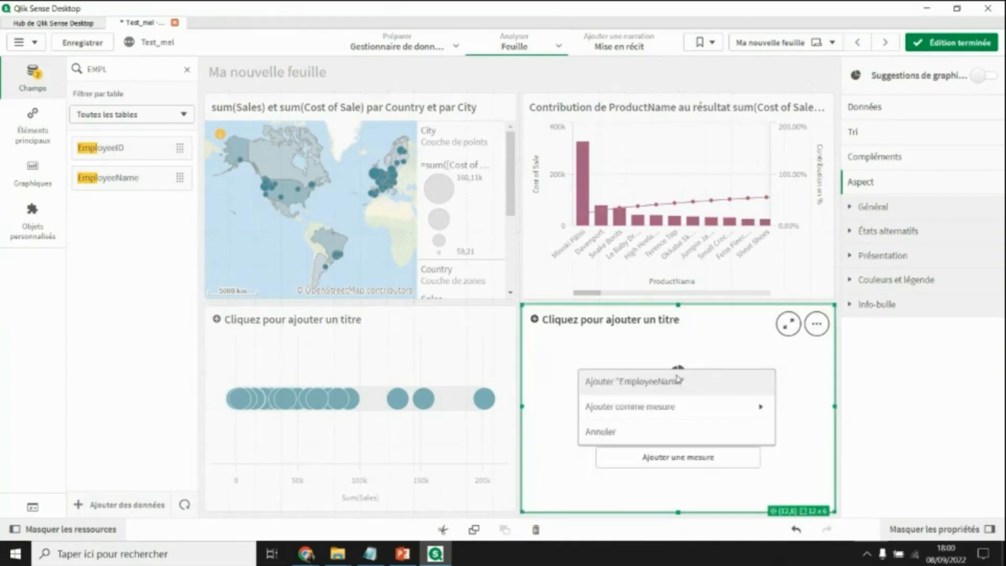
left_click(673, 383)
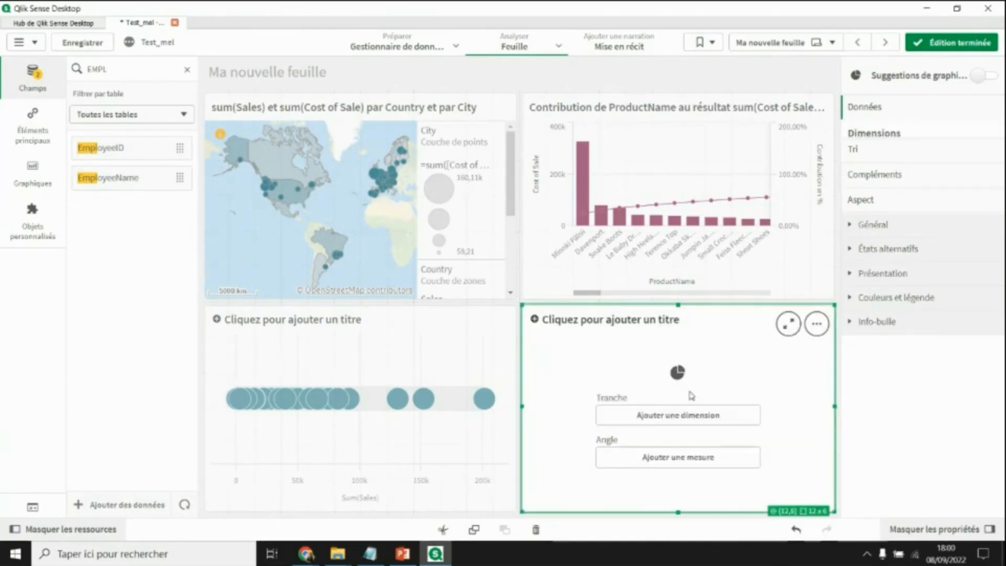
- Add Sum(Sales) as the pie chart's measure and finish editing the sheet
left_click(186, 70)
type("SALE")
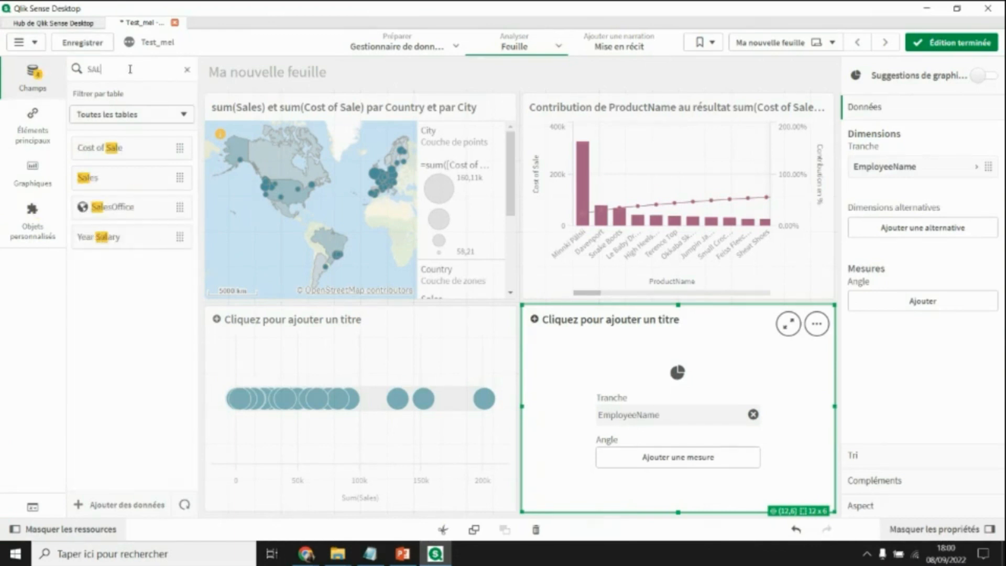
left_click_drag(113, 187, 665, 412)
left_click(669, 415)
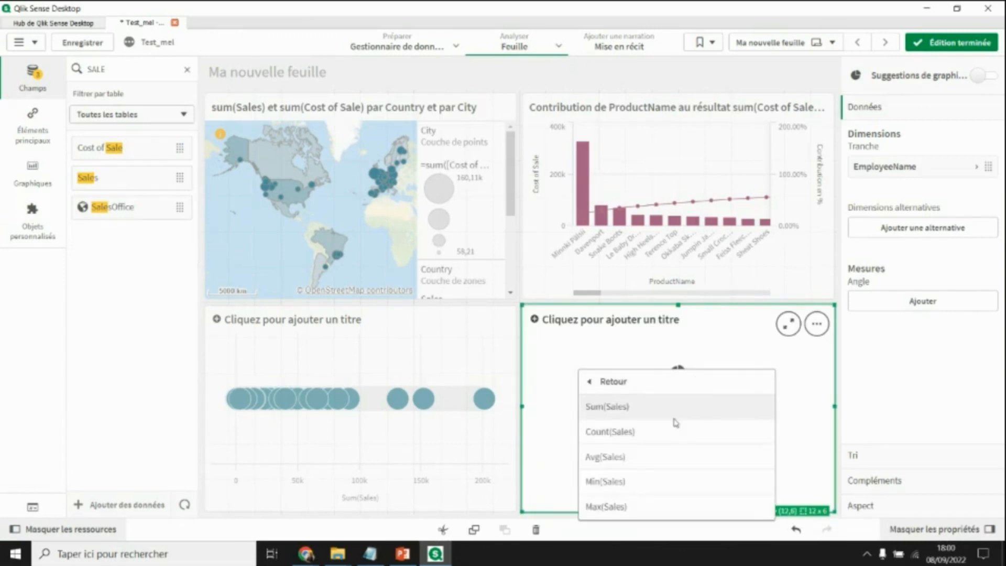
left_click(627, 408)
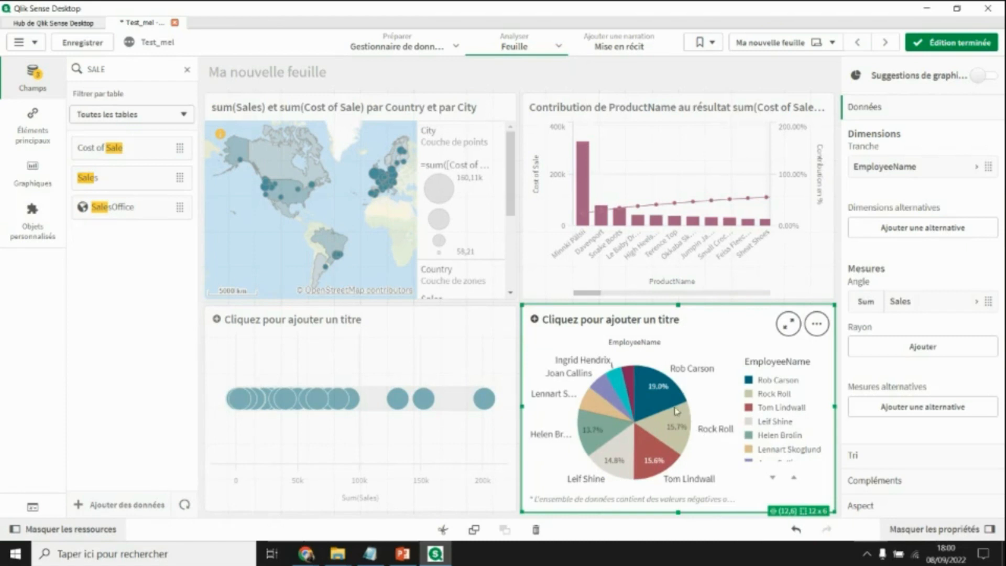
left_click(953, 43)
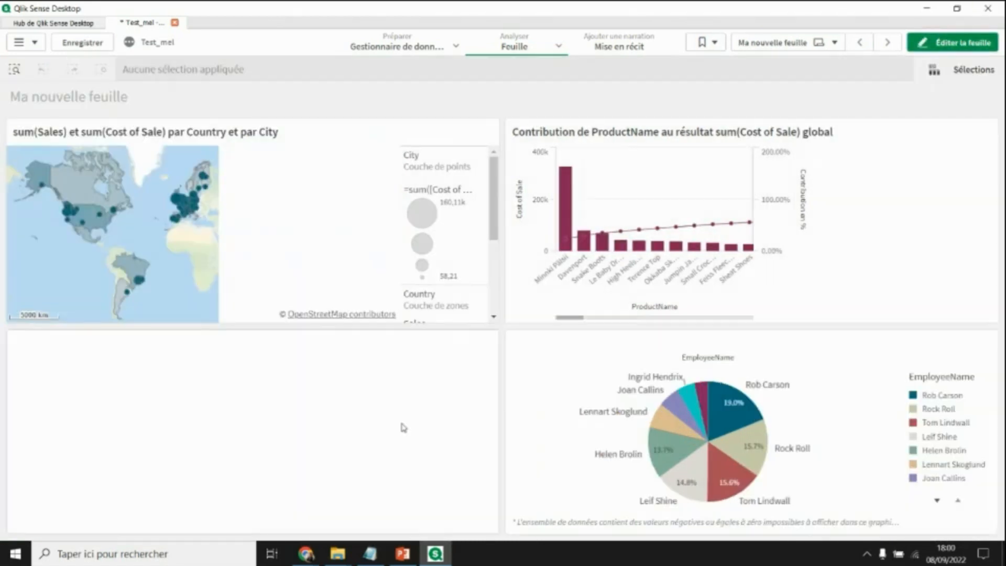
mouse_move(702, 450)
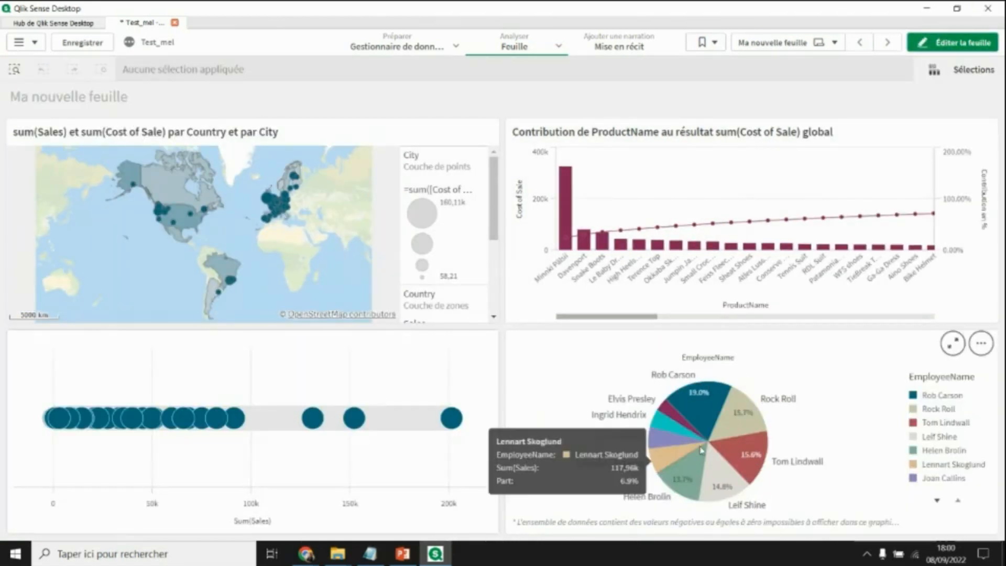
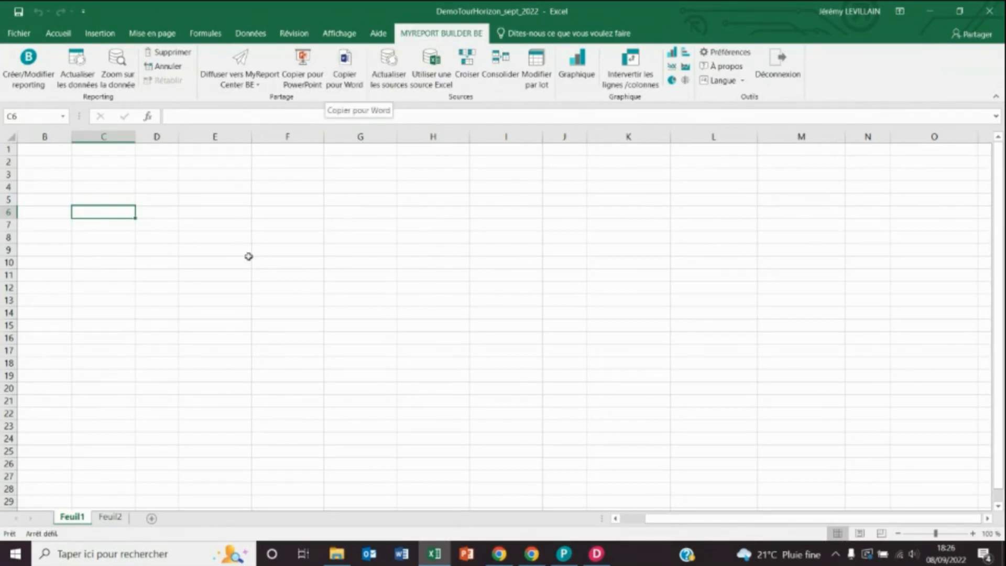
- Open the recent Alizes (localhost) Affaires model in MyReport Builder, entering the server password
left_click(28, 61)
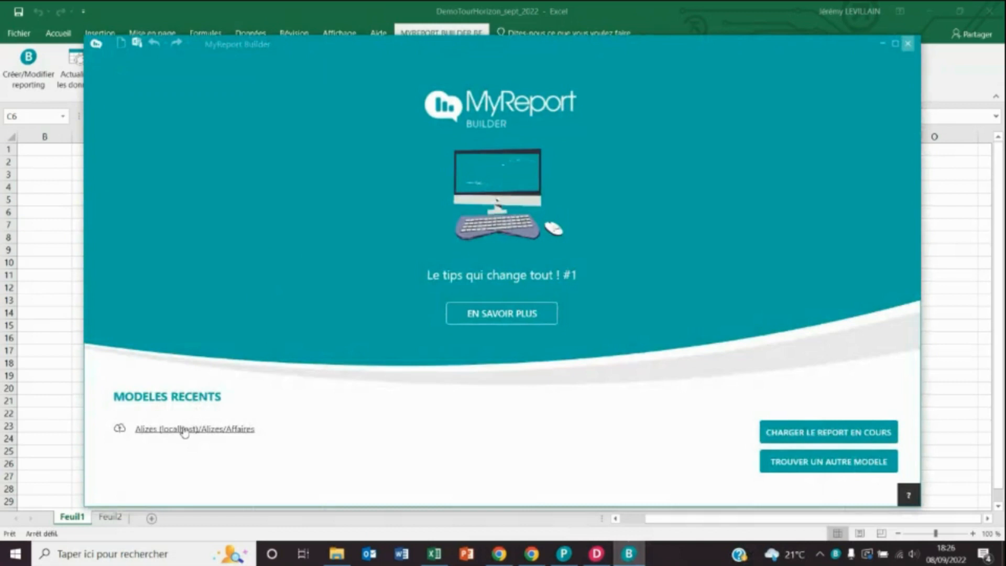
left_click(186, 430)
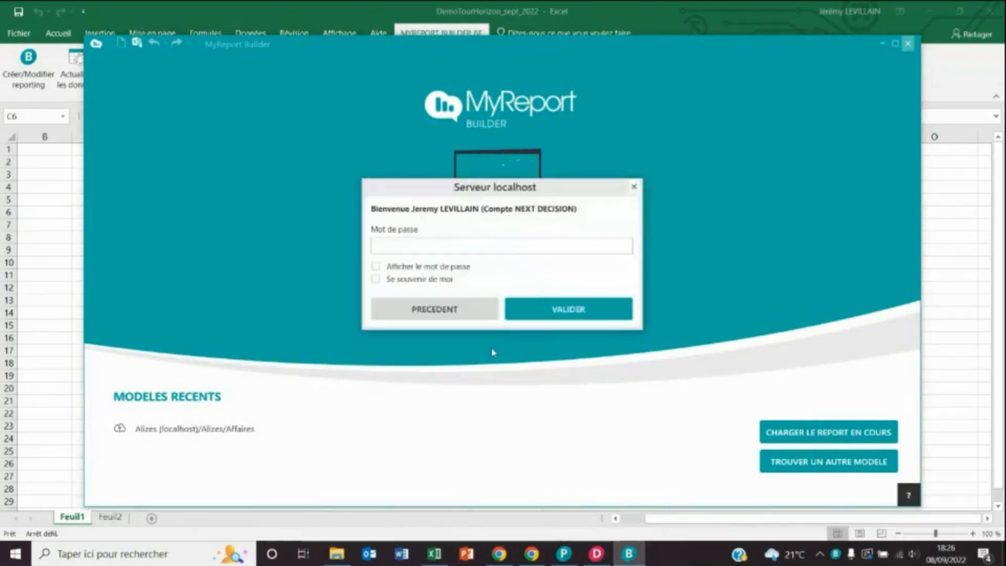
left_click(591, 311)
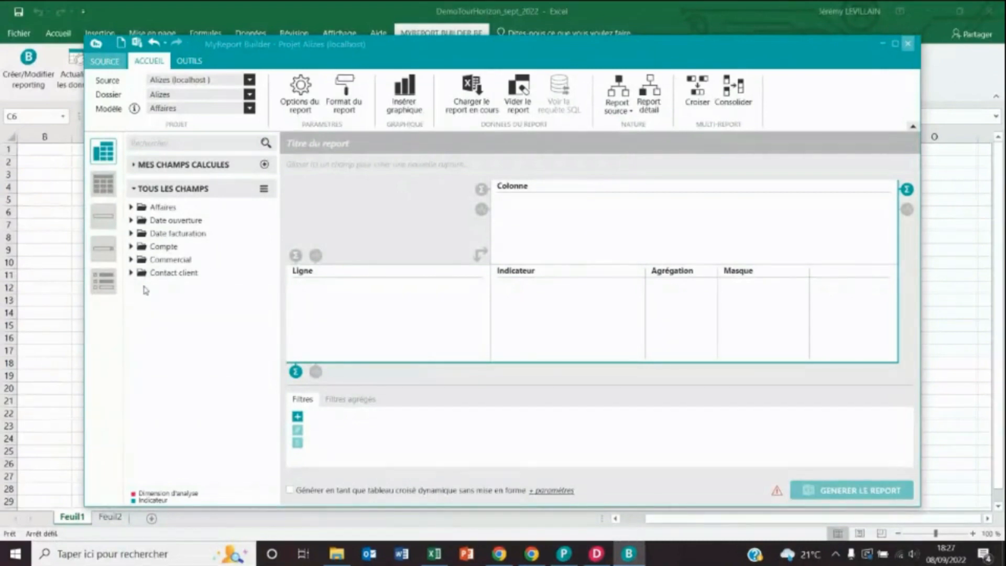
- Expand the Affaires, date, Compte and Adresse field folders and add Pipe net as the indicator
left_click(132, 207)
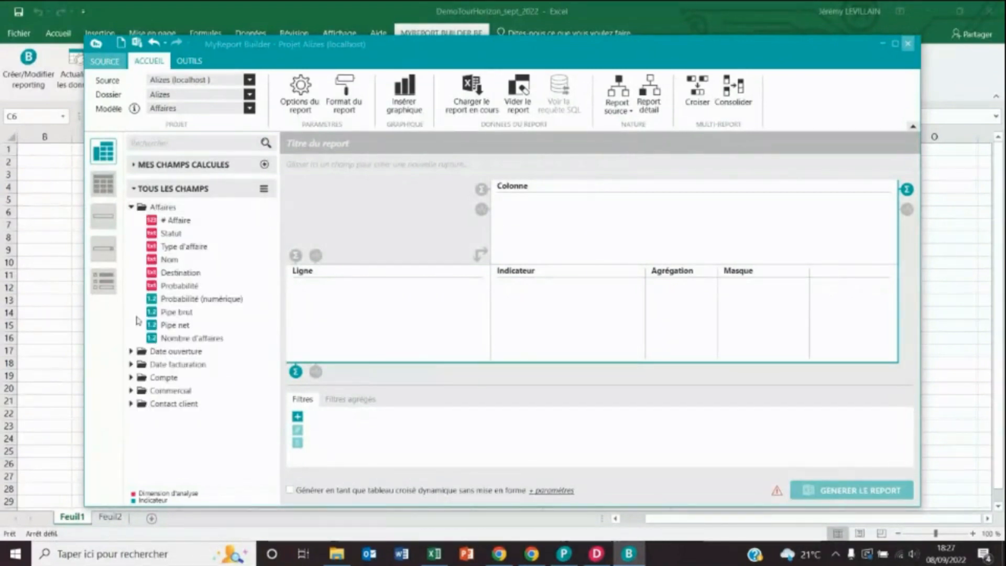
left_click(132, 351)
left_click(131, 417)
scroll(132, 414, "down", 4)
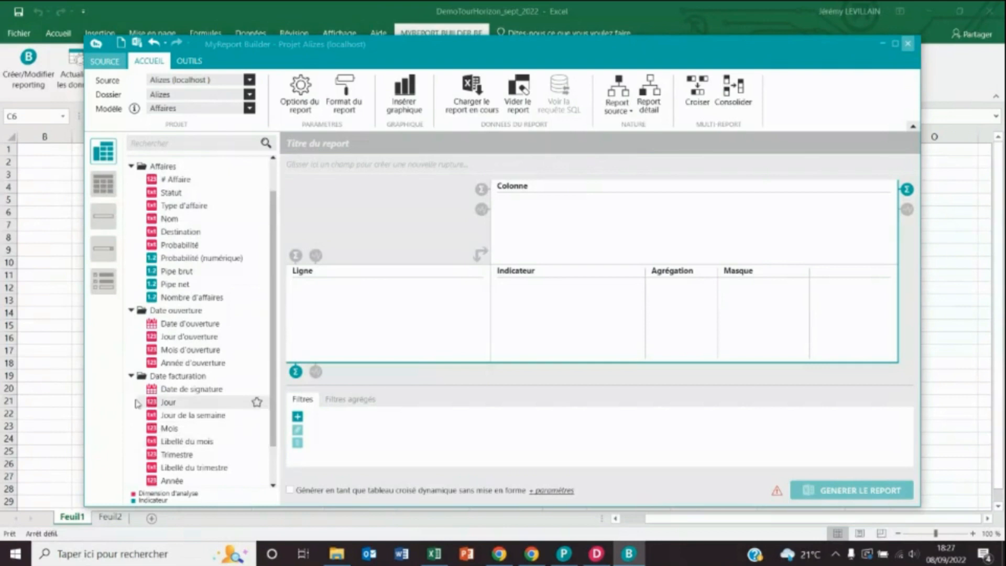
left_click(131, 445)
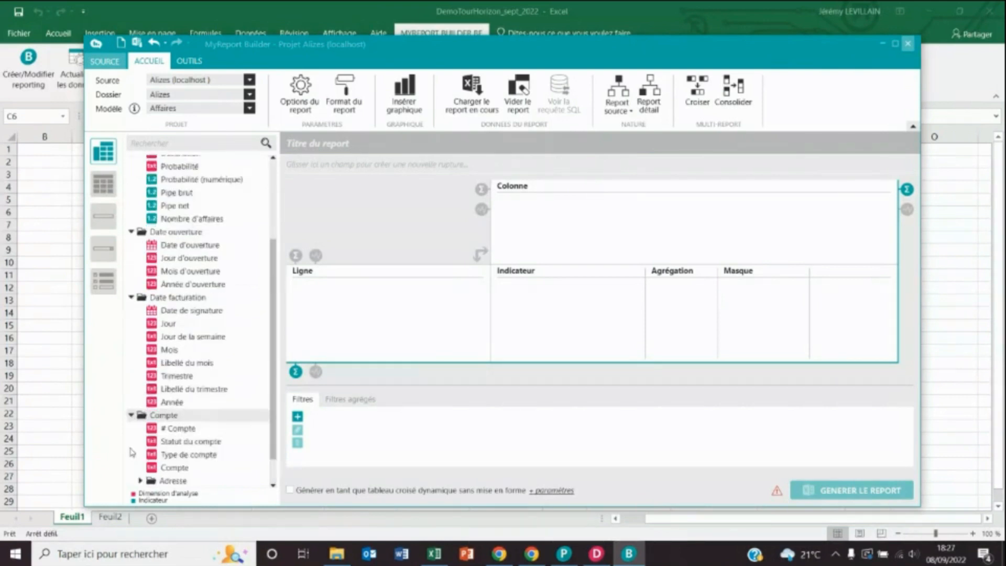
left_click(138, 481)
scroll(250, 351, "up", 3)
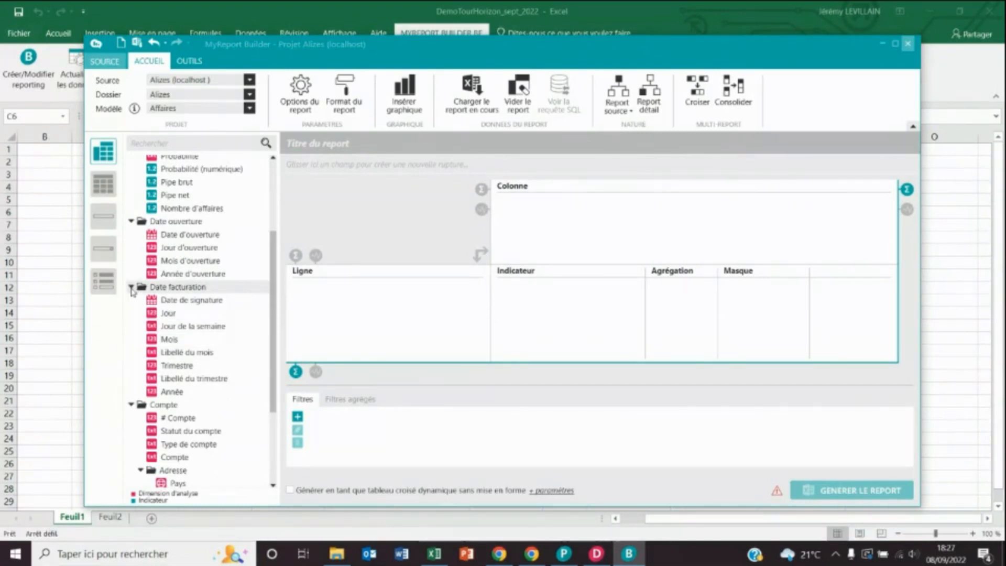
scroll(210, 278, "up", 2)
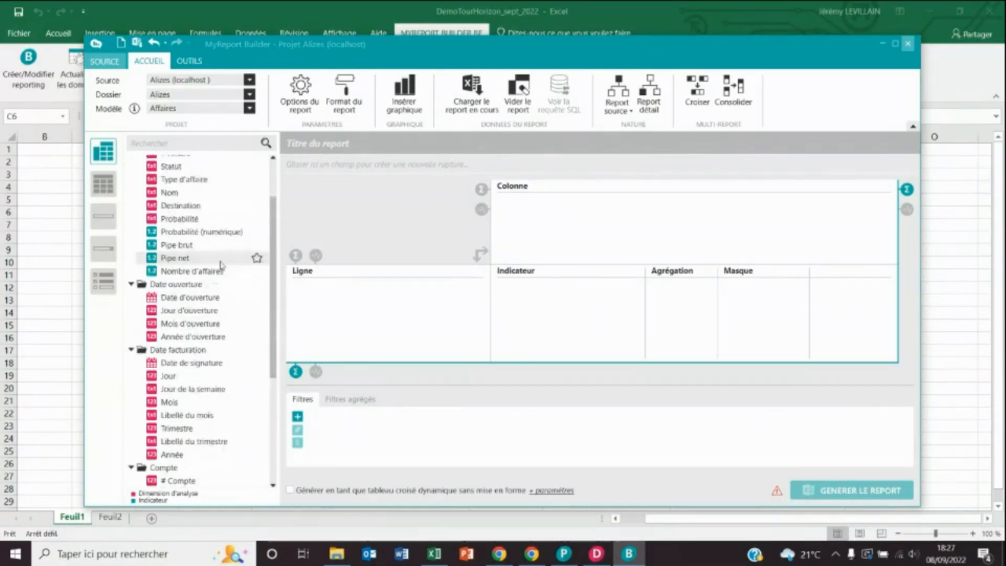
mouse_move(182, 258)
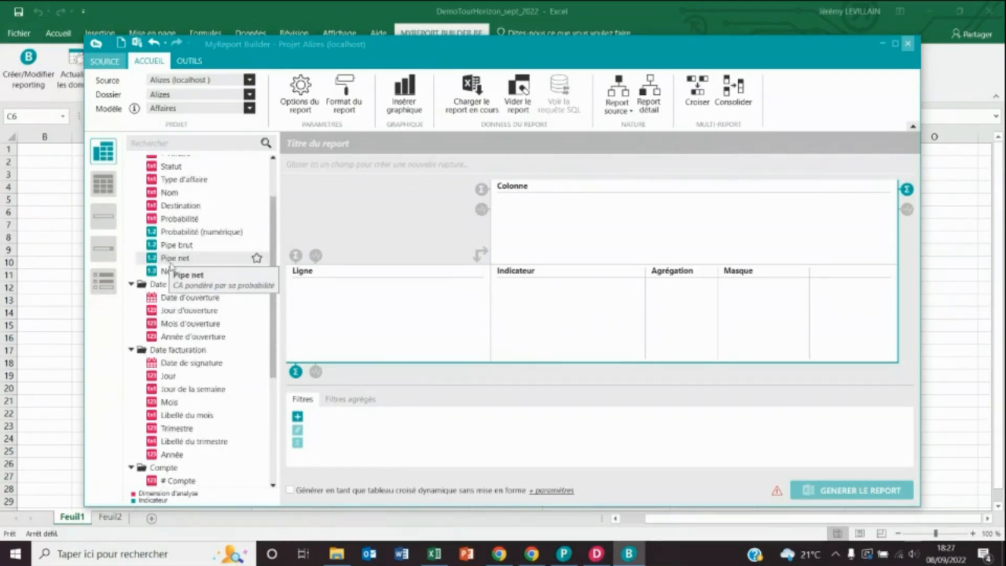
double_click(176, 259)
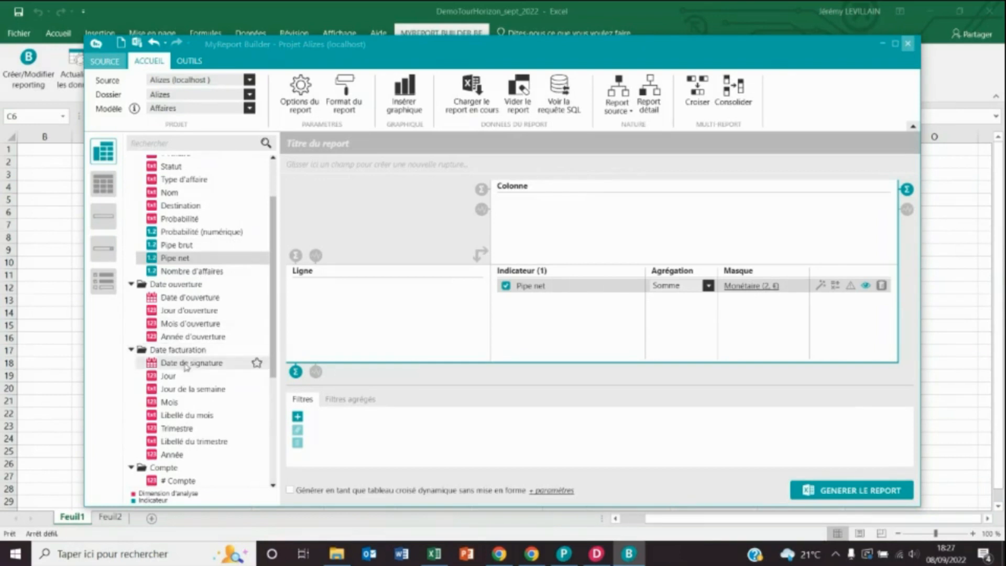
- Add Nom du client from Contact client as the rows and generate the report
scroll(194, 338, "down", 5)
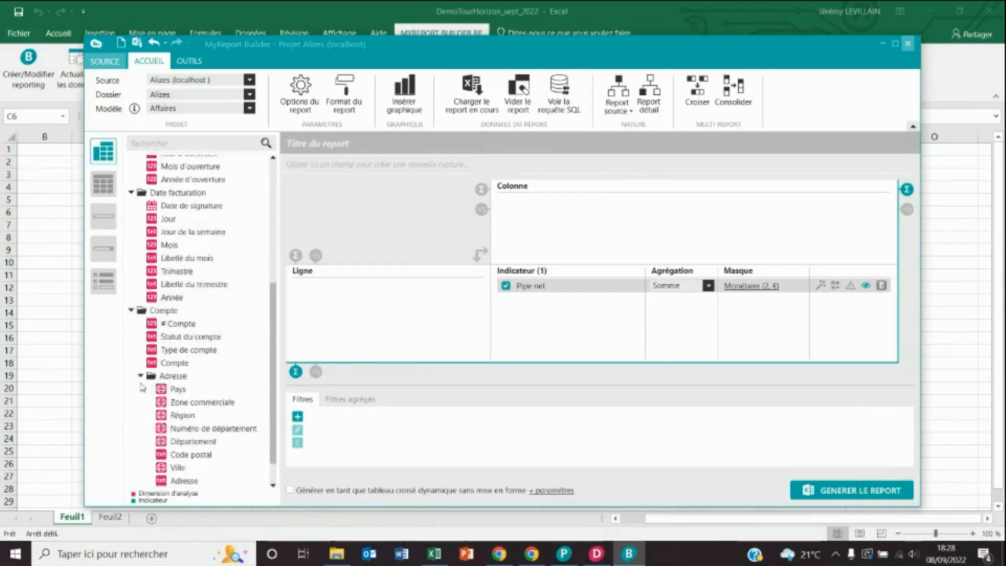
left_click(140, 376)
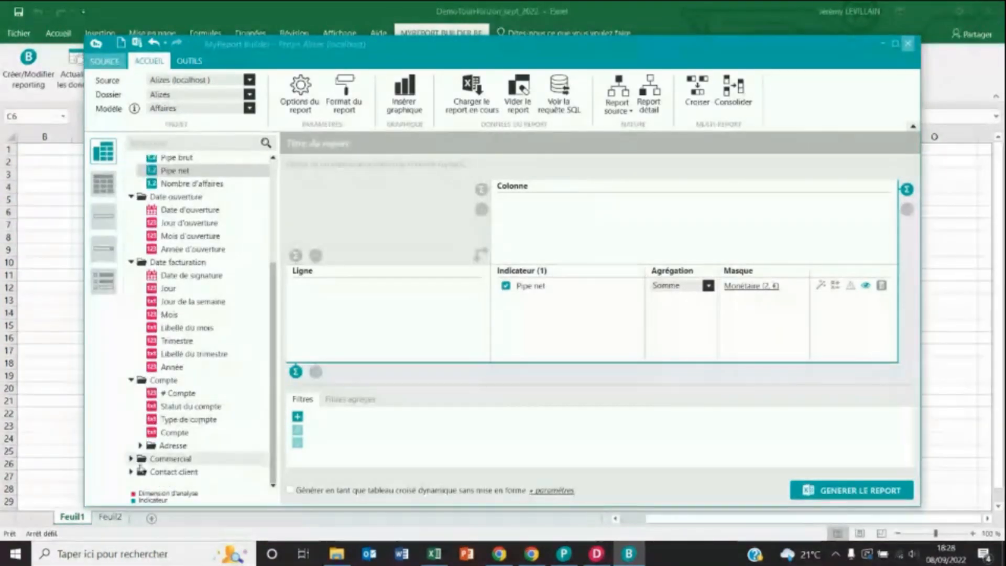
left_click(131, 472)
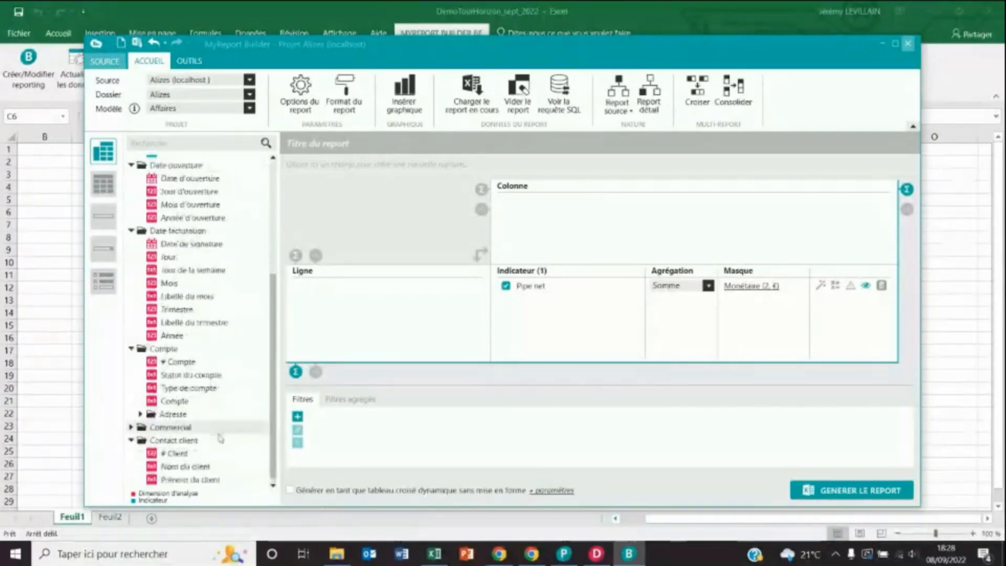
double_click(188, 467)
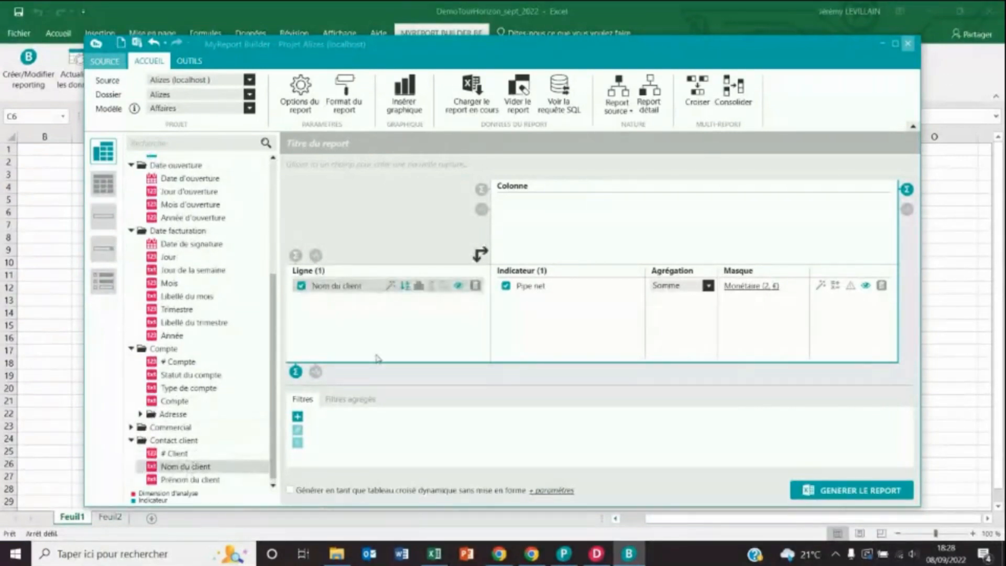
left_click(834, 496)
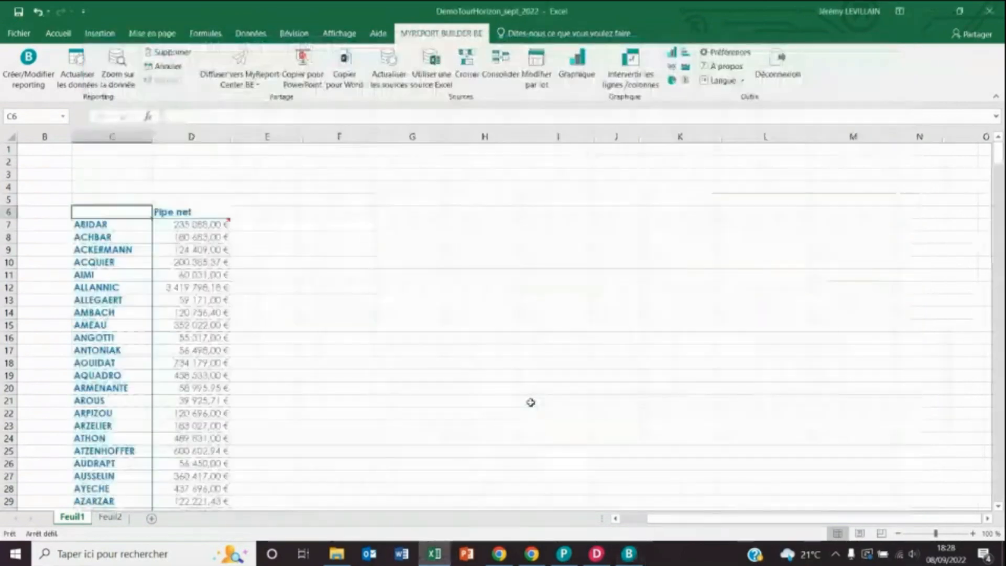
- Inspect the first client's Pipe net value in the generated report
left_click(207, 224)
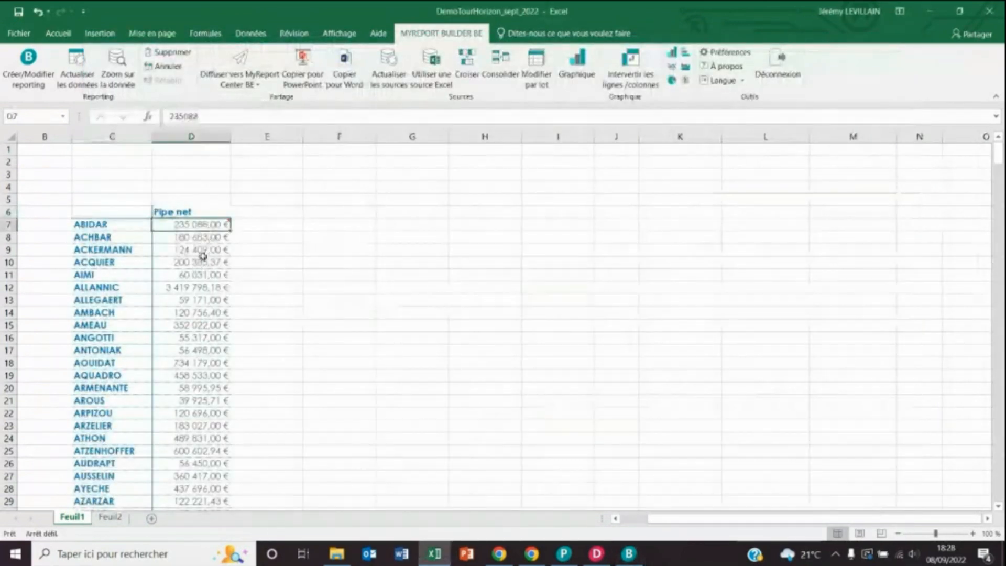
scroll(203, 256, "down", 6)
scroll(207, 247, "up", 6)
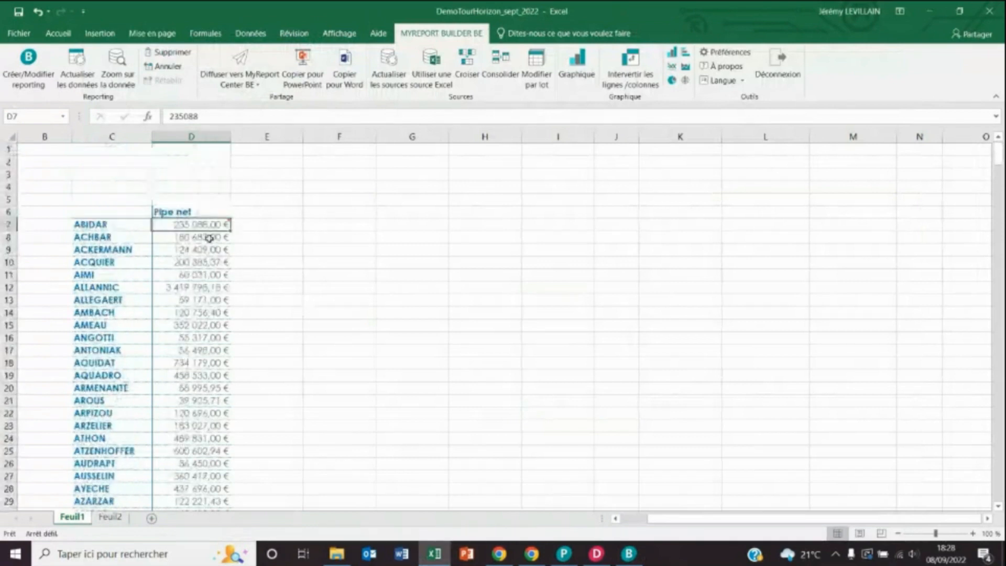
mouse_move(201, 227)
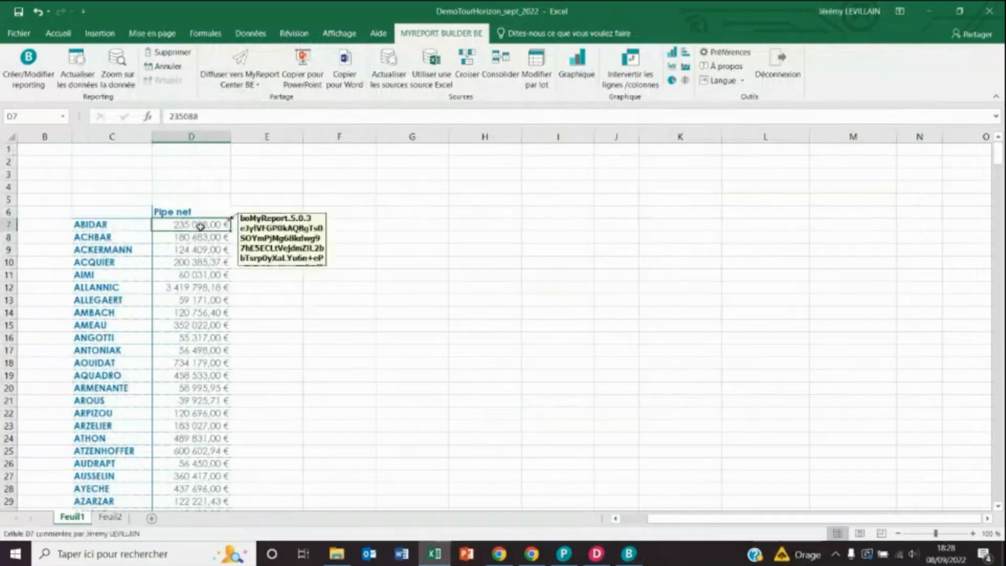
- Add Année d'ouverture as columns and regenerate, giving 2015–2021 plus a Total column
left_click(629, 554)
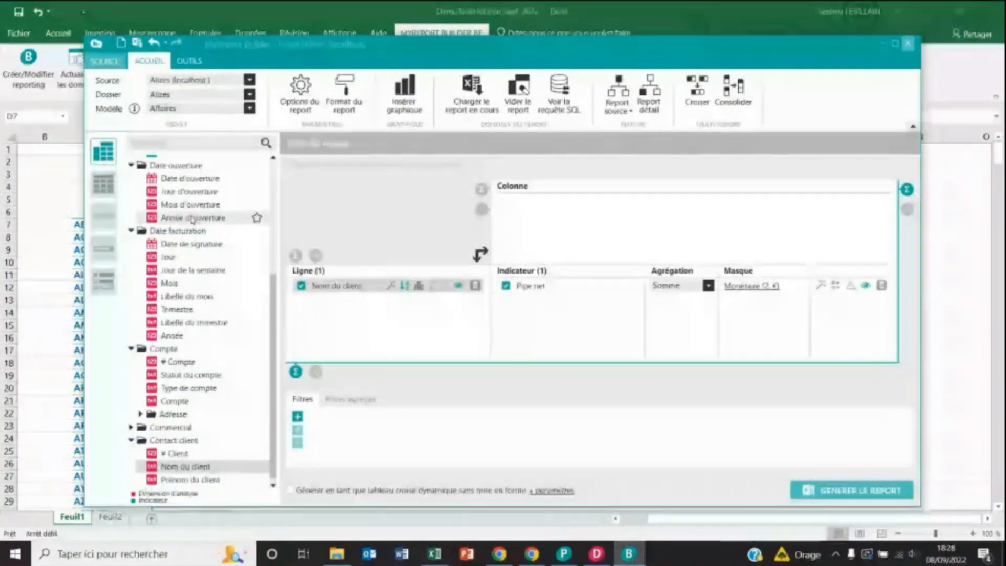
left_click_drag(192, 219, 605, 212)
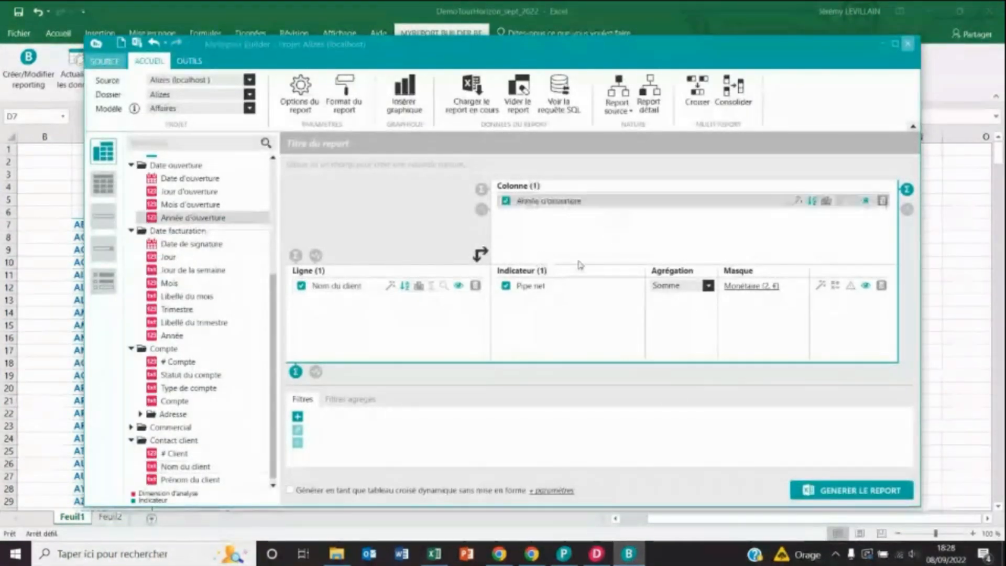
left_click(852, 491)
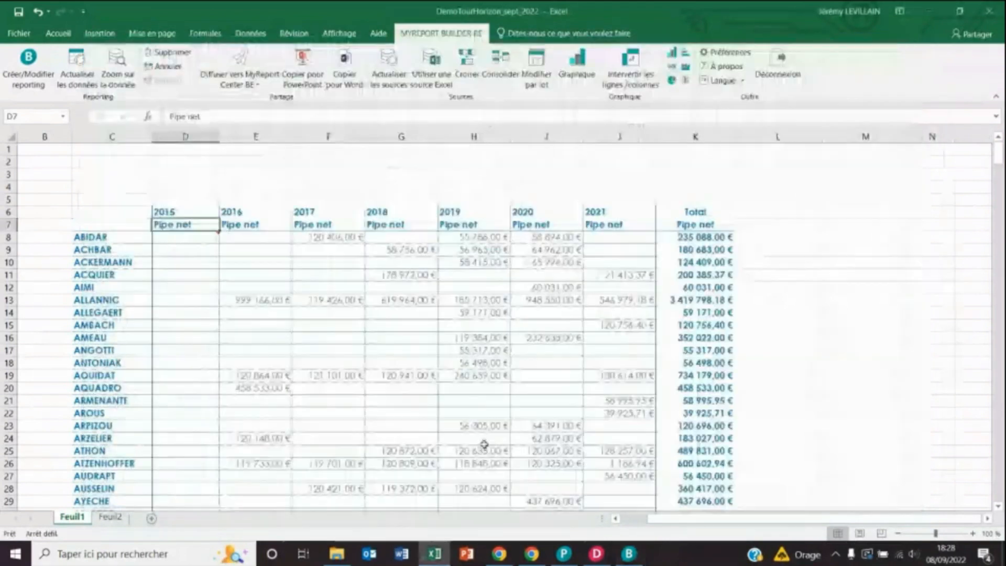
left_click_drag(607, 245, 624, 440)
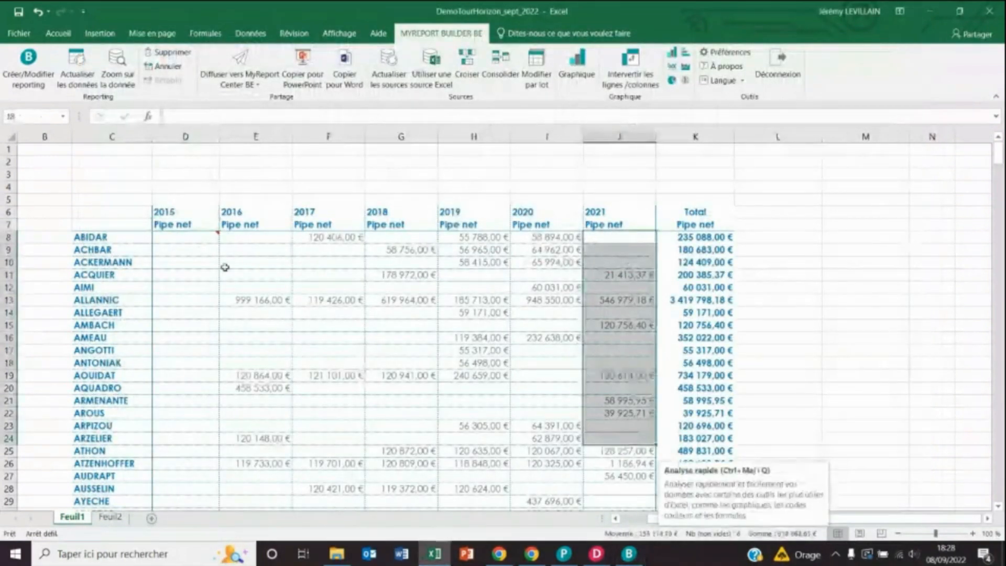
left_click(208, 235)
left_click(632, 559)
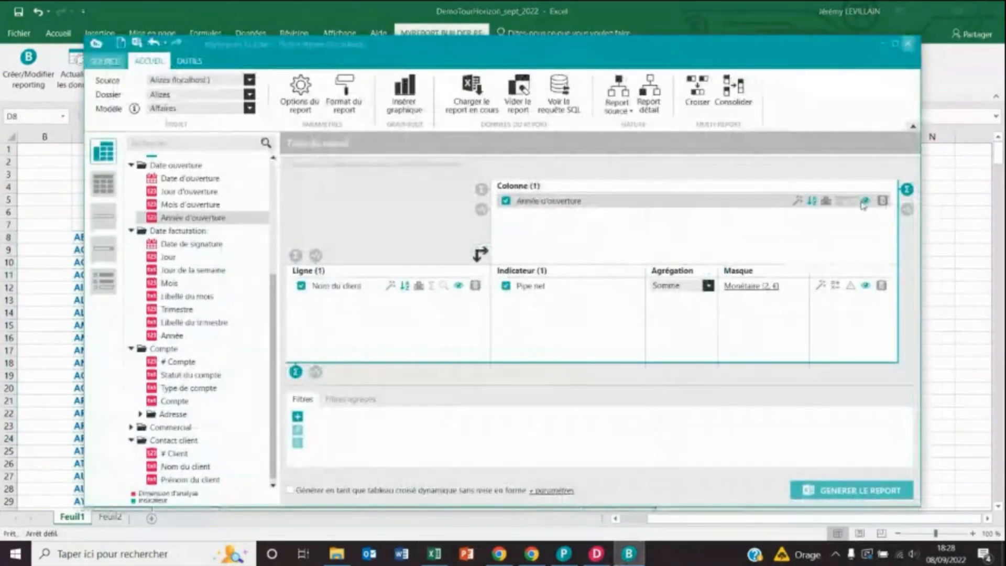
- Move Année d'ouverture from the columns to a report filter restricted to 2021
left_click(882, 200)
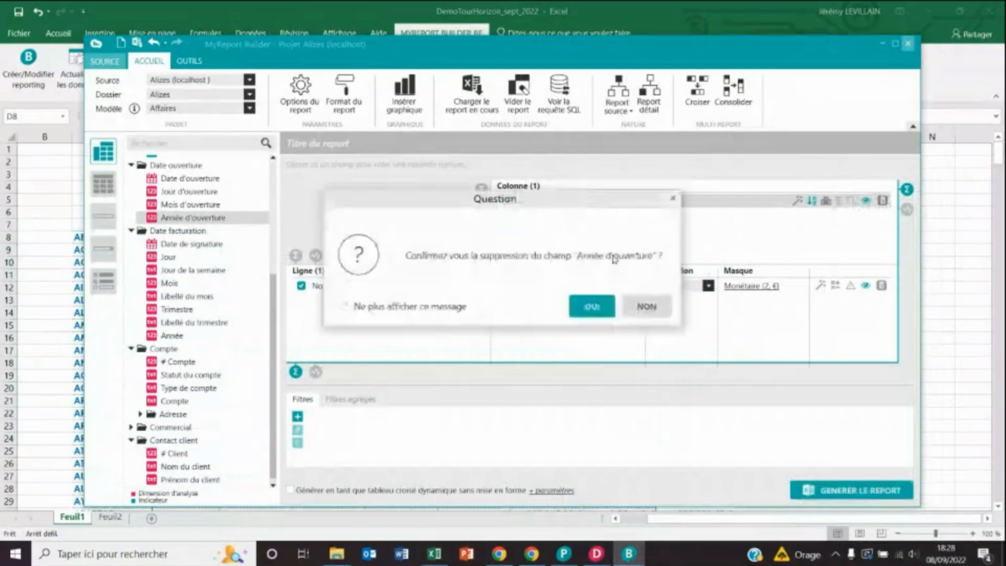
left_click(592, 319)
left_click_drag(246, 218, 355, 435)
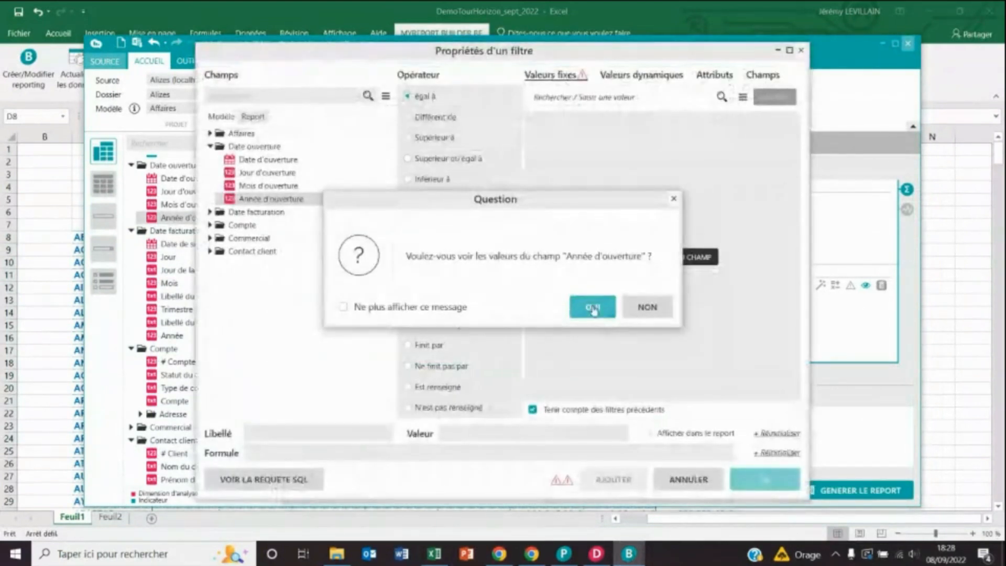
left_click(592, 309)
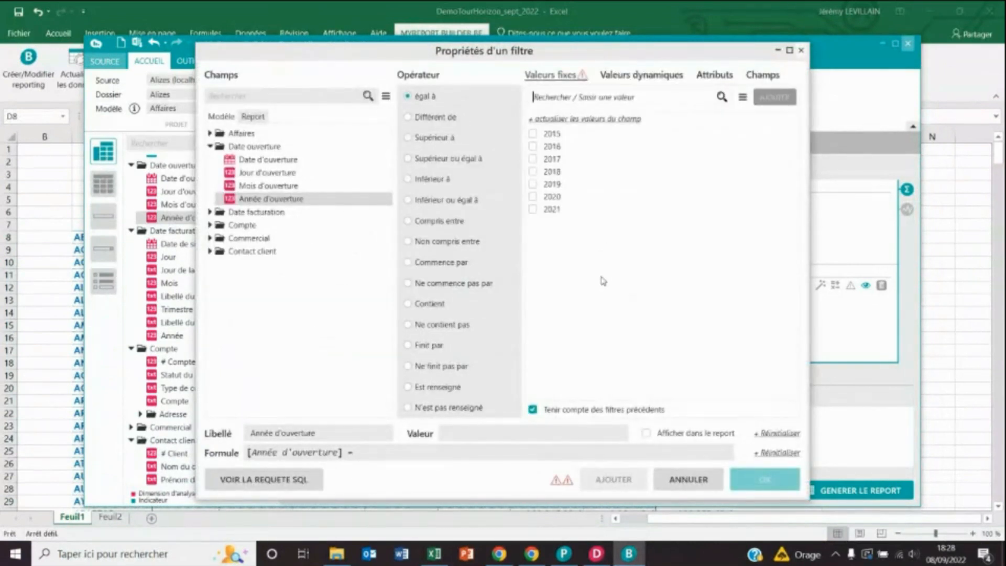
left_click(656, 77)
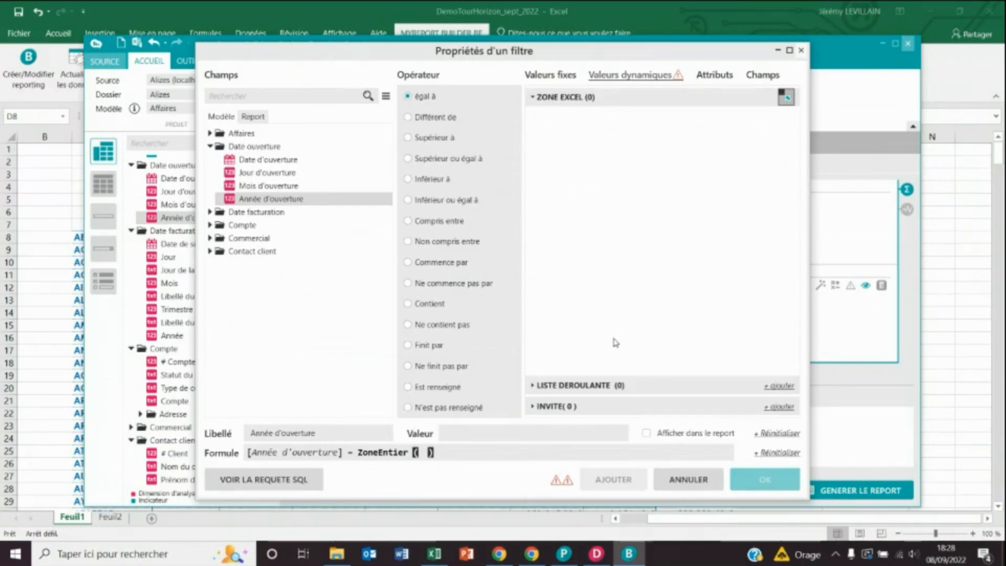
left_click(565, 77)
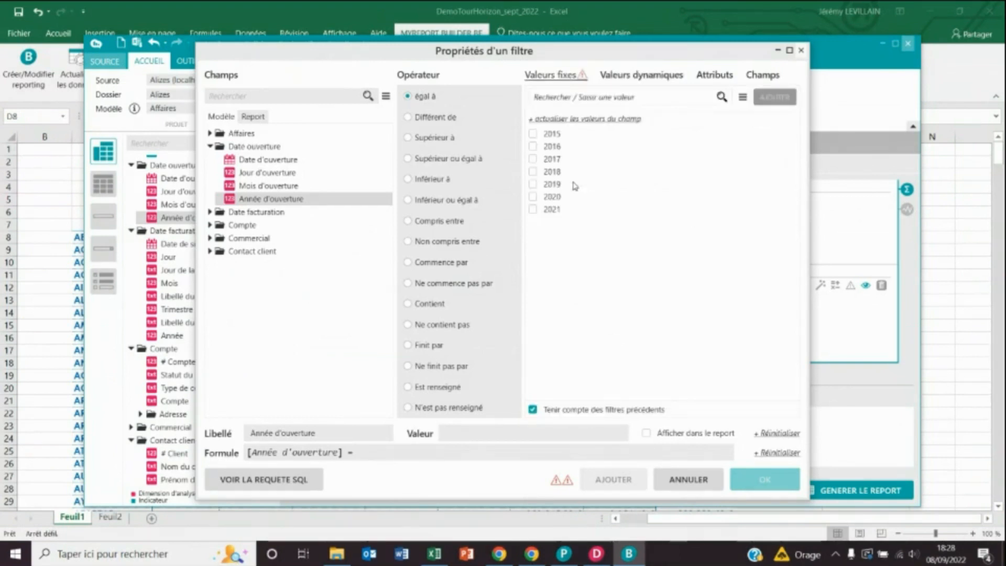
left_click(533, 209)
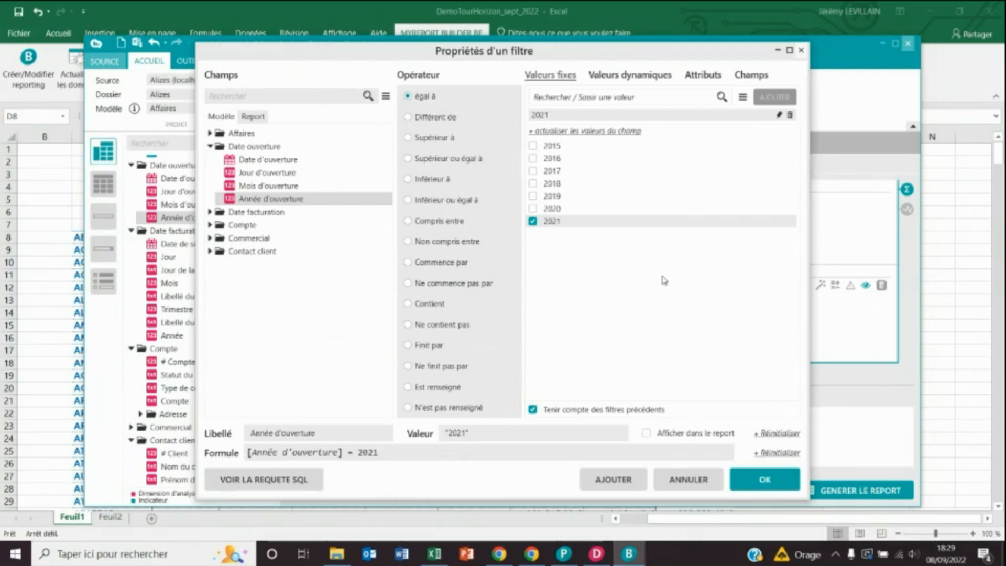
left_click(734, 477)
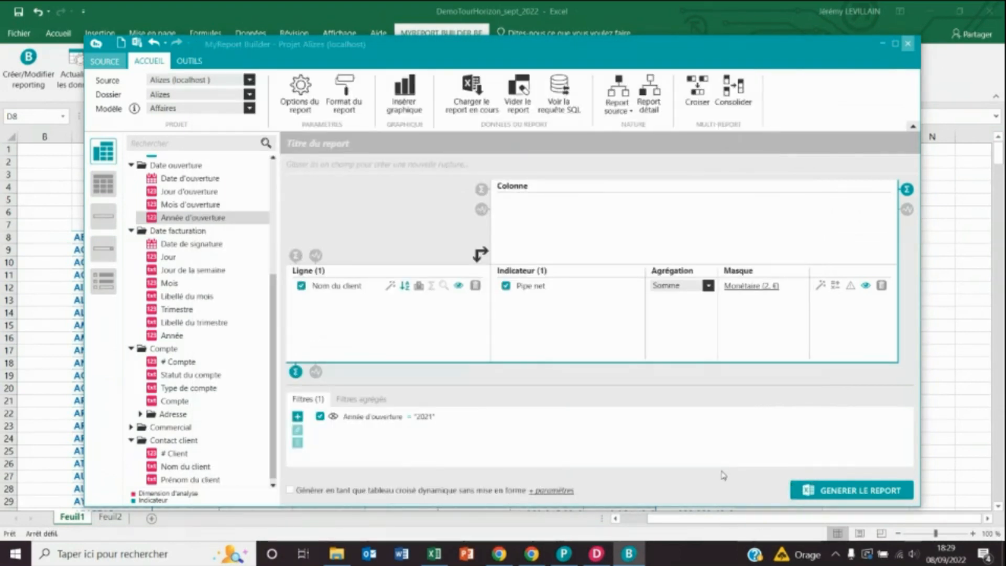
- Regenerate the report, leaving a single Pipe net column per client
left_click(870, 492)
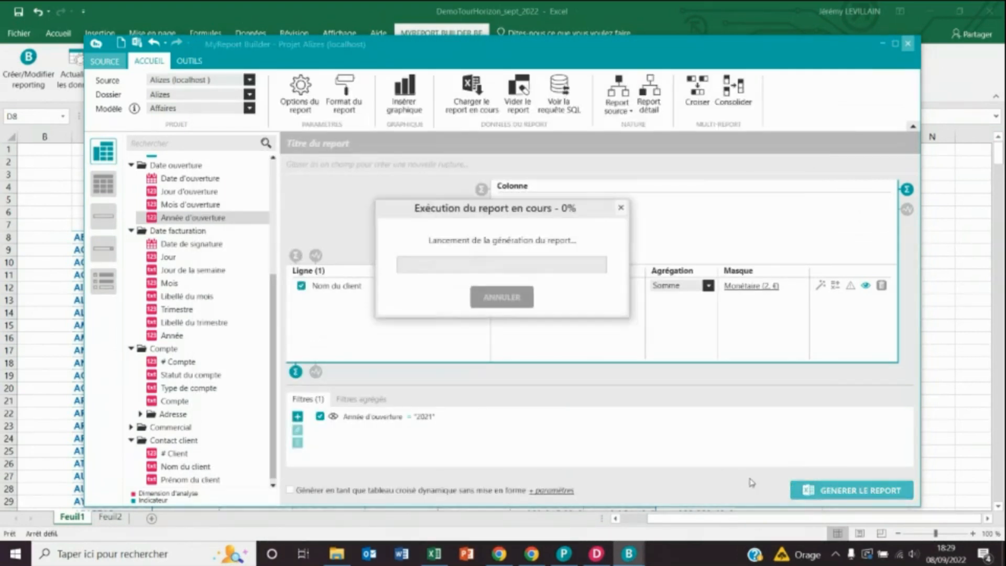
left_click(205, 226)
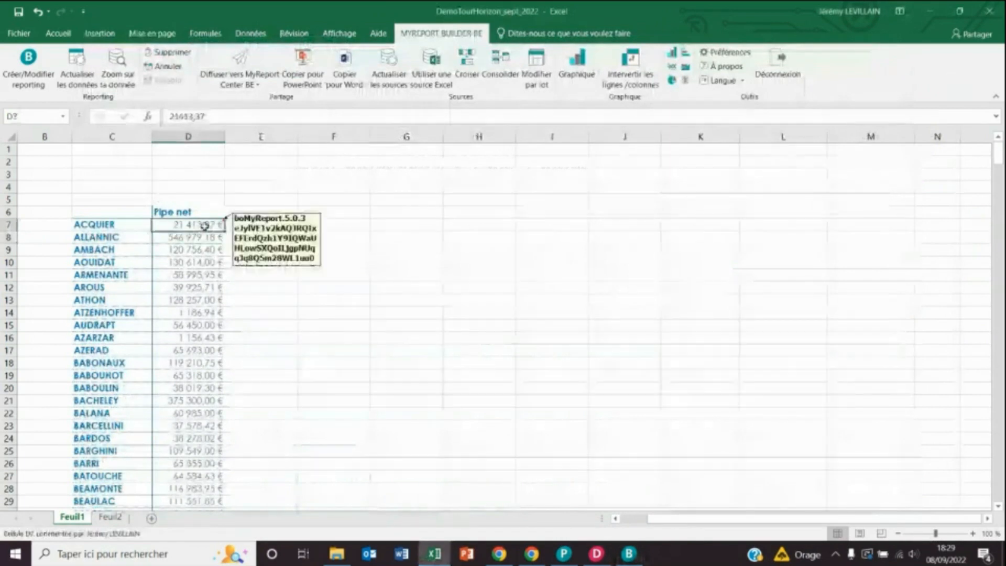
left_click(631, 556)
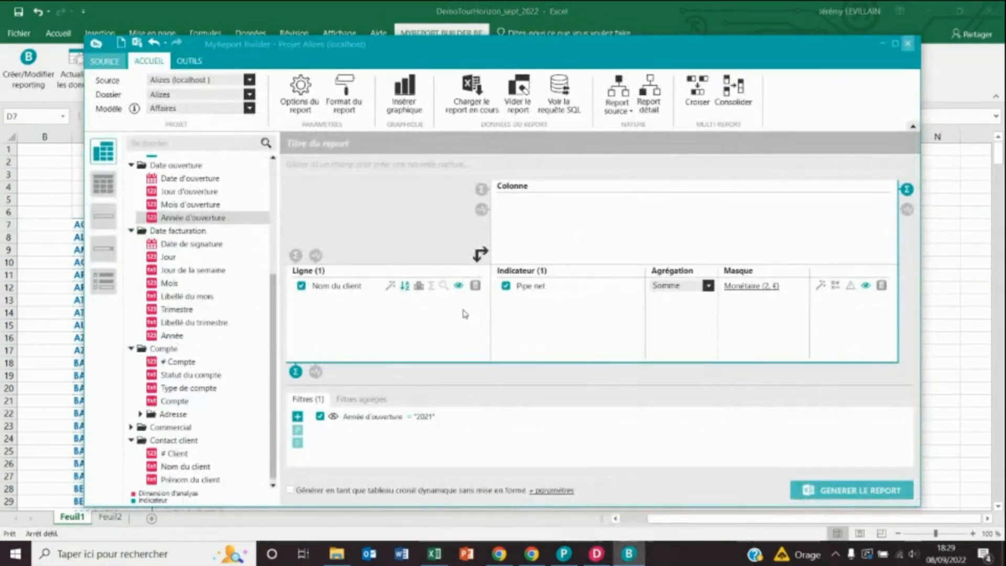
- Set the Nom du client podium's top threshold to 3 with green text
left_click(418, 286)
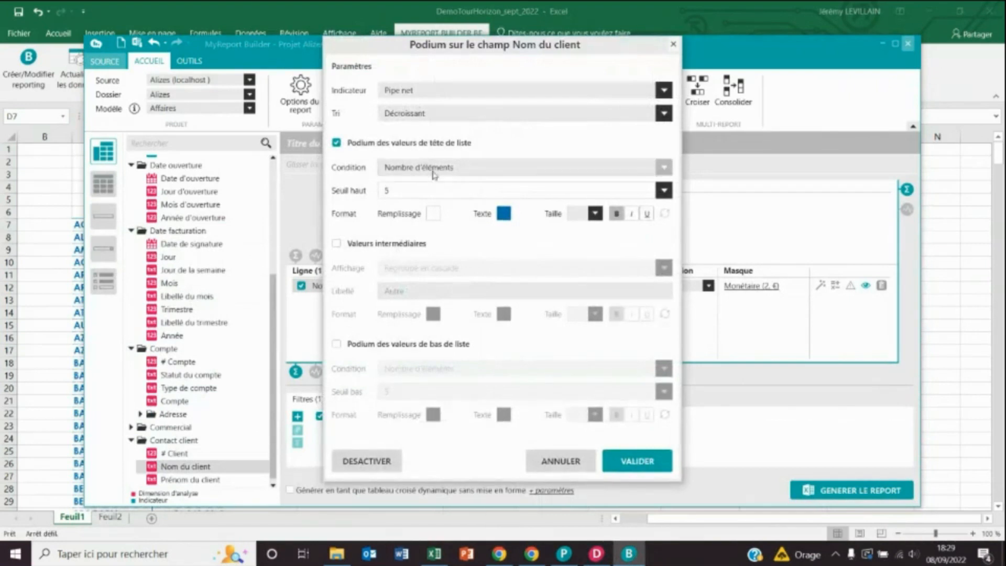
left_click(457, 189)
type("3")
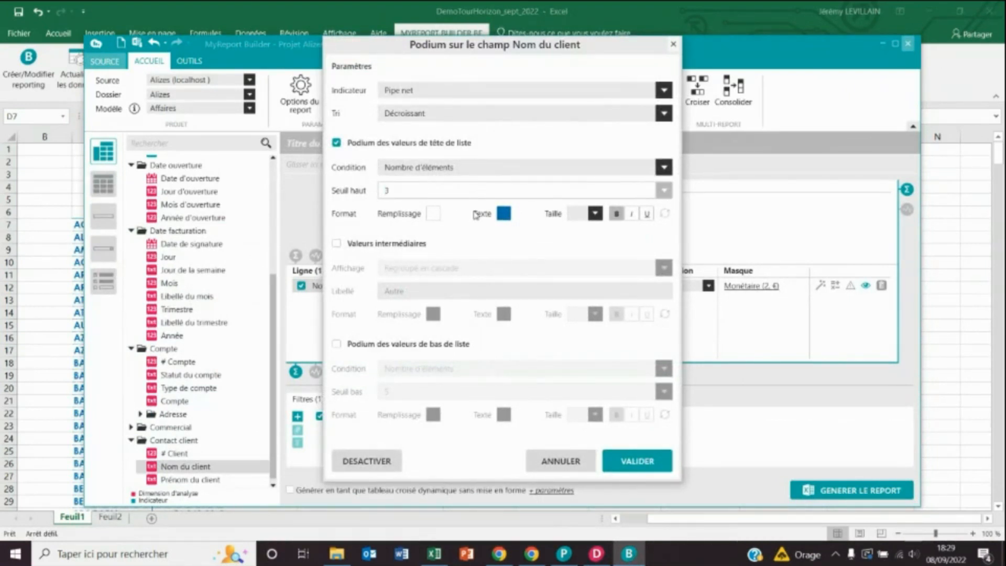
left_click(503, 213)
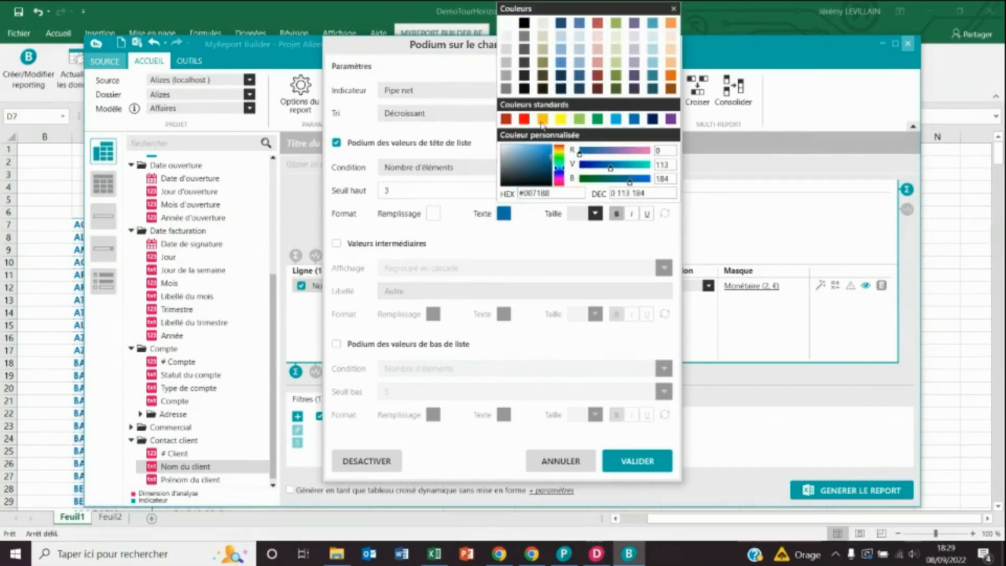
left_click(578, 119)
- Highlight the bottom 5 clients in red and group the intermediate ones in orange
left_click(336, 344)
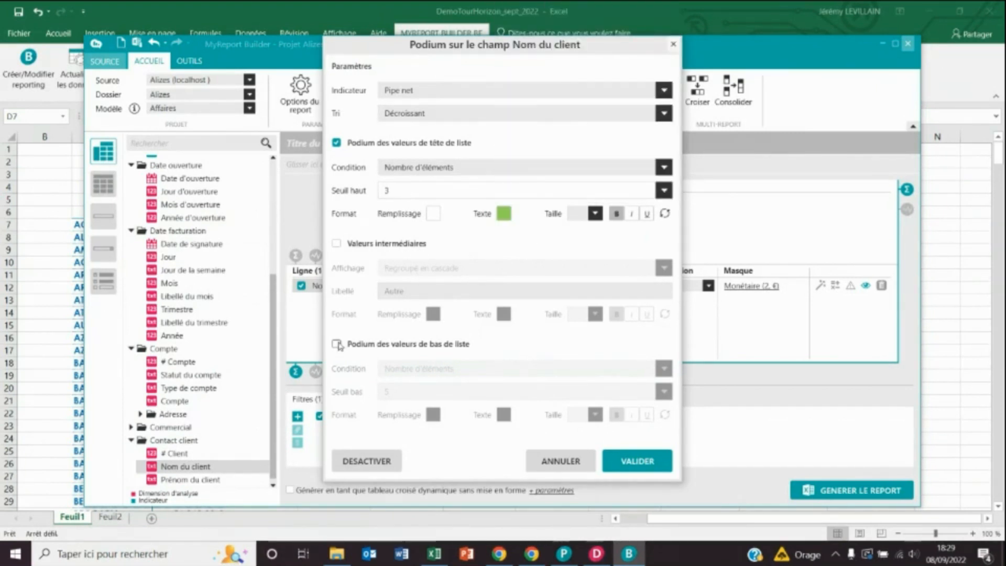
left_click(413, 392)
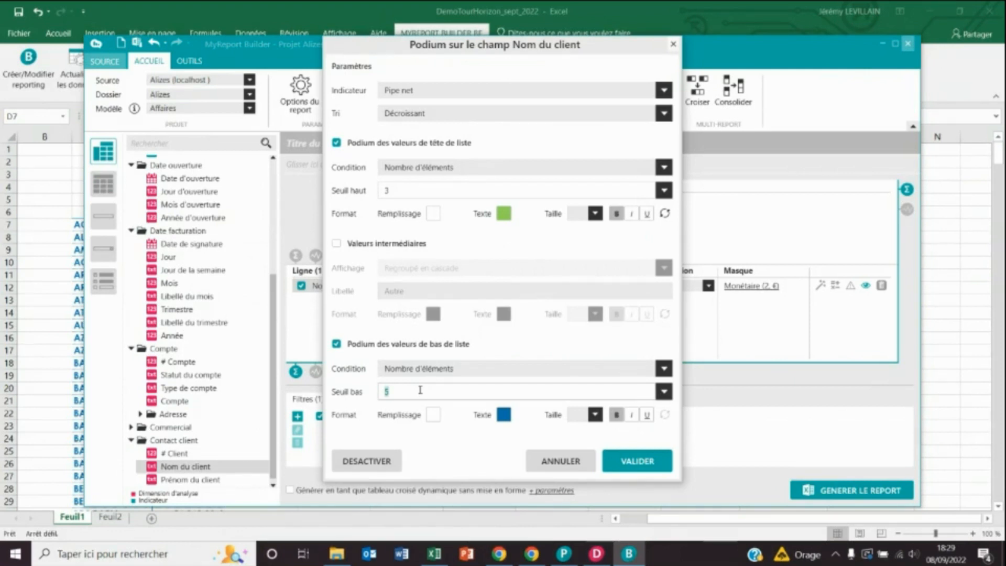
left_click(503, 417)
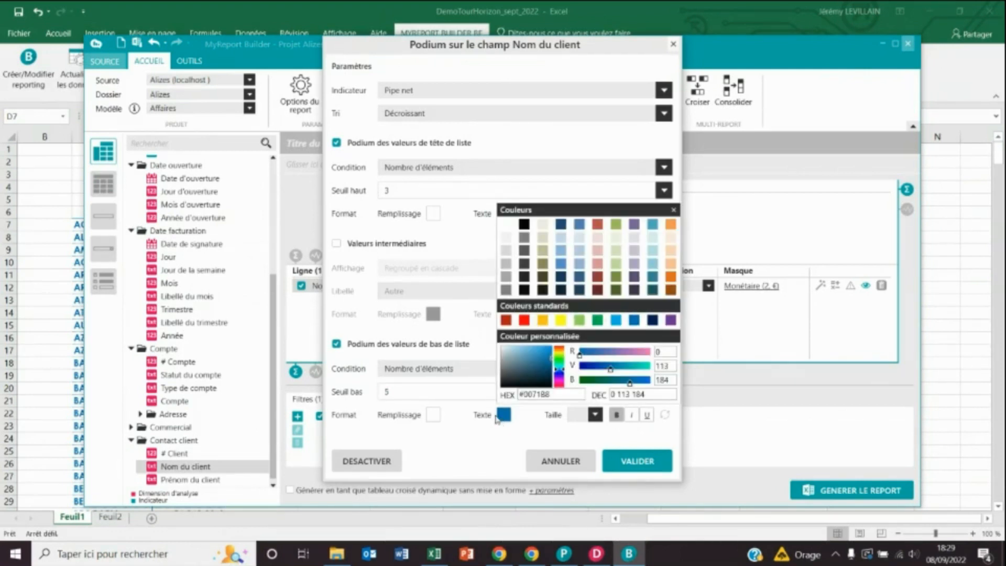
left_click(524, 319)
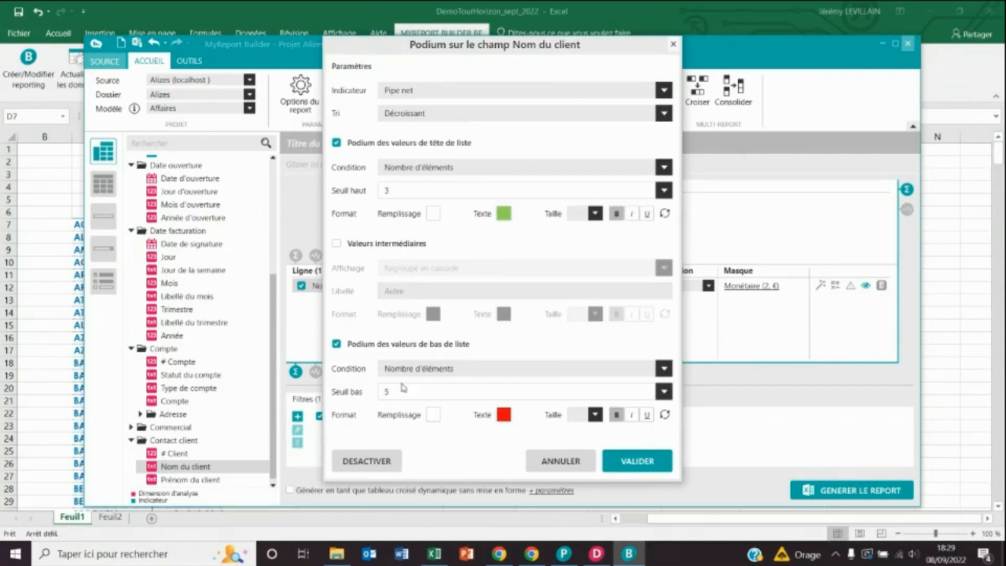
left_click(336, 243)
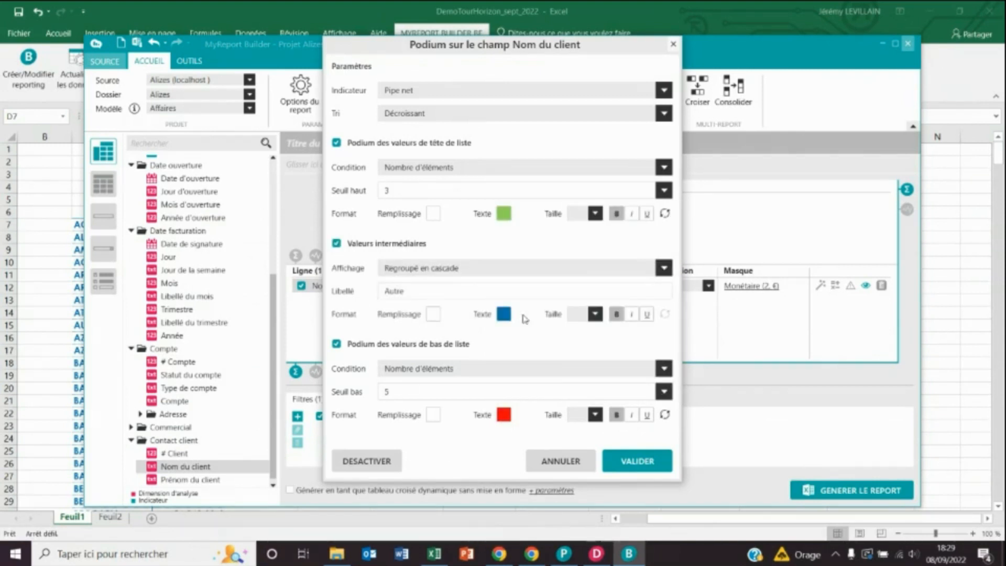
left_click(502, 315)
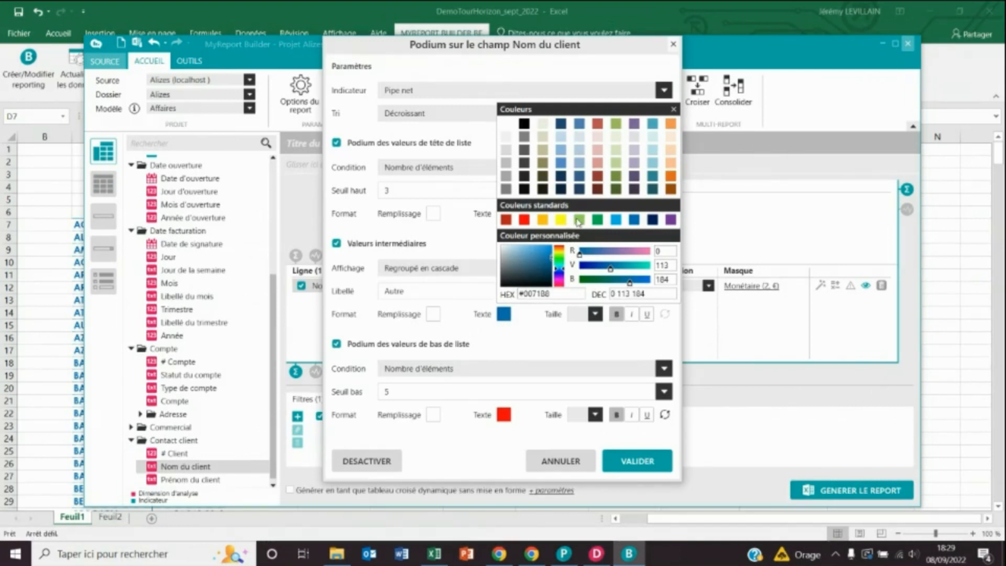
left_click(577, 220)
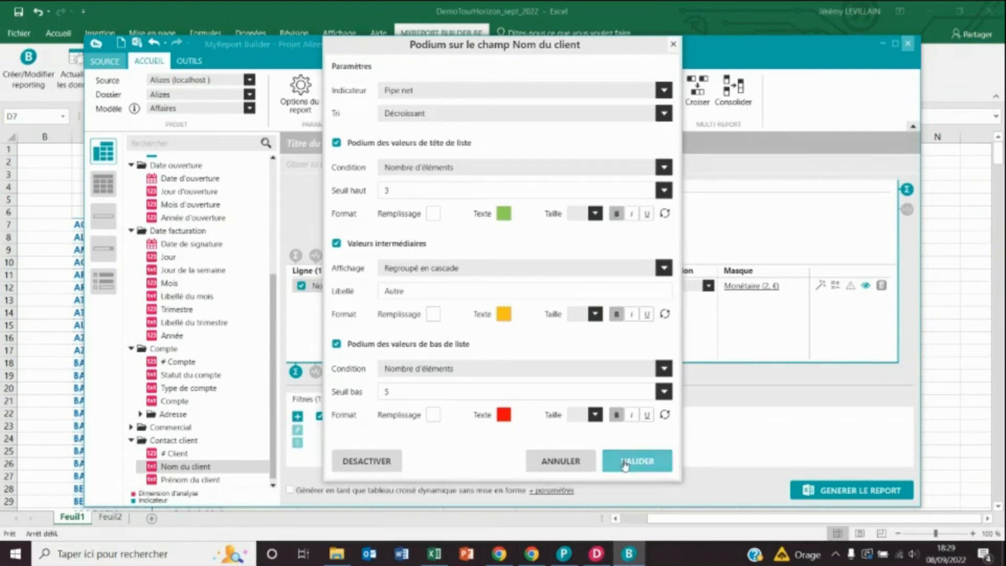
- Apply the ranking, regenerate the report, and select cell I7 for a second report
left_click(621, 475)
left_click(860, 490)
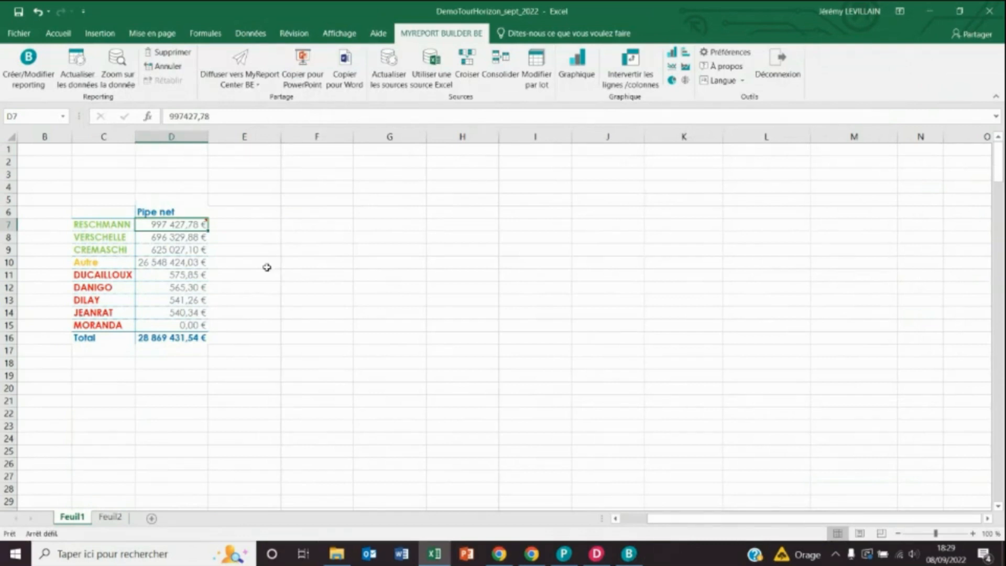
left_click(534, 223)
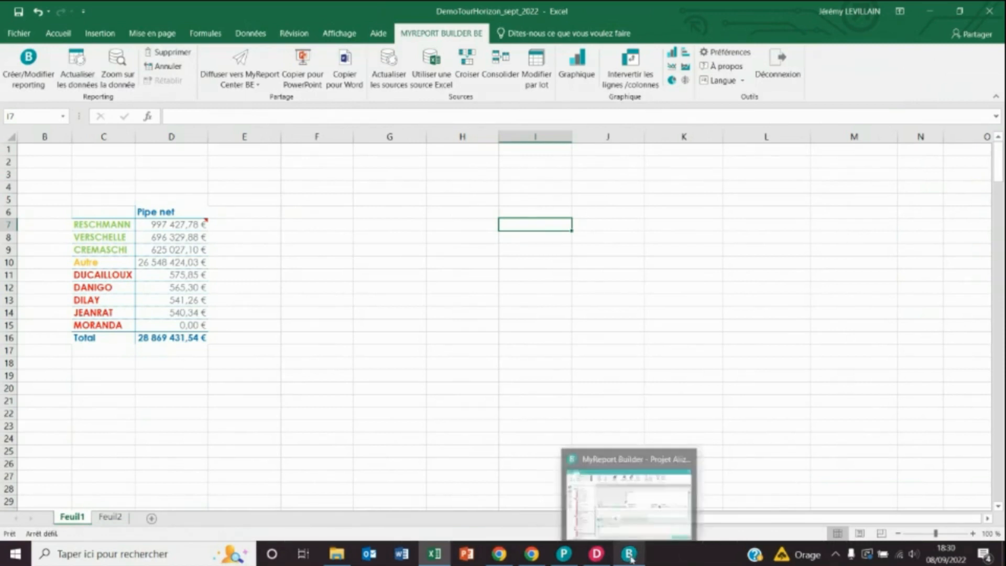
left_click(618, 501)
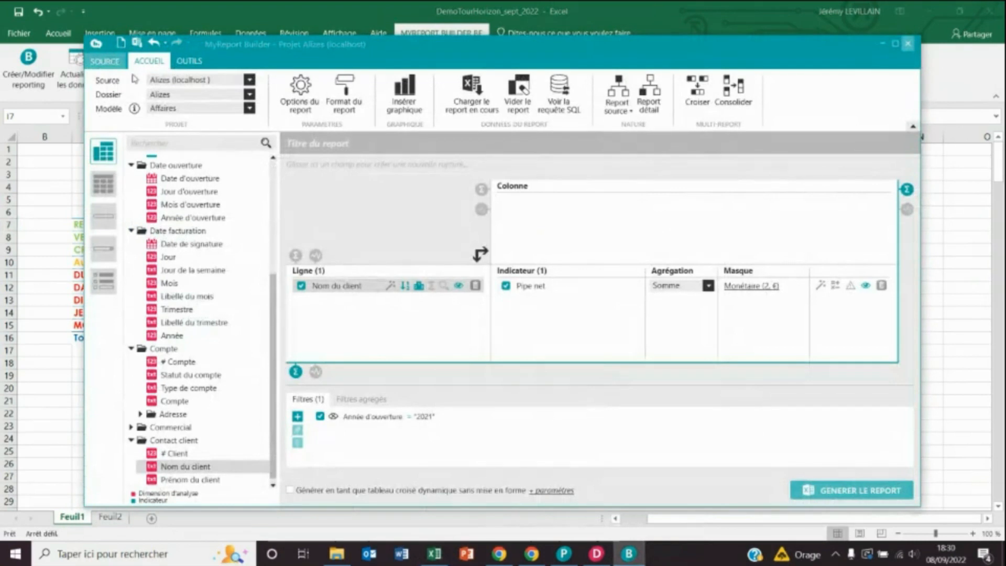
- Clear the report and set Nom du commercial as rows with Nombre d'affaires as indicator
left_click(121, 44)
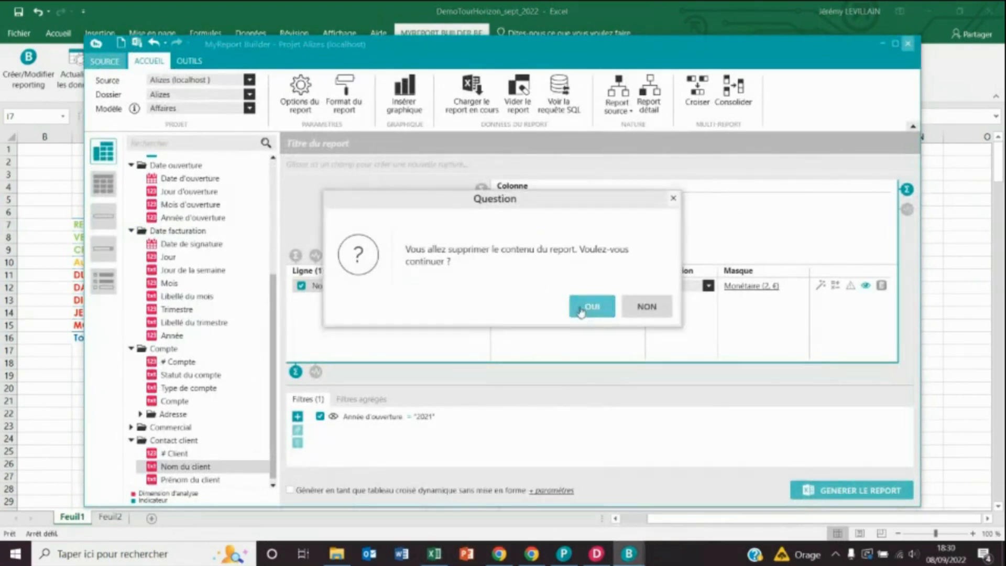
left_click(581, 308)
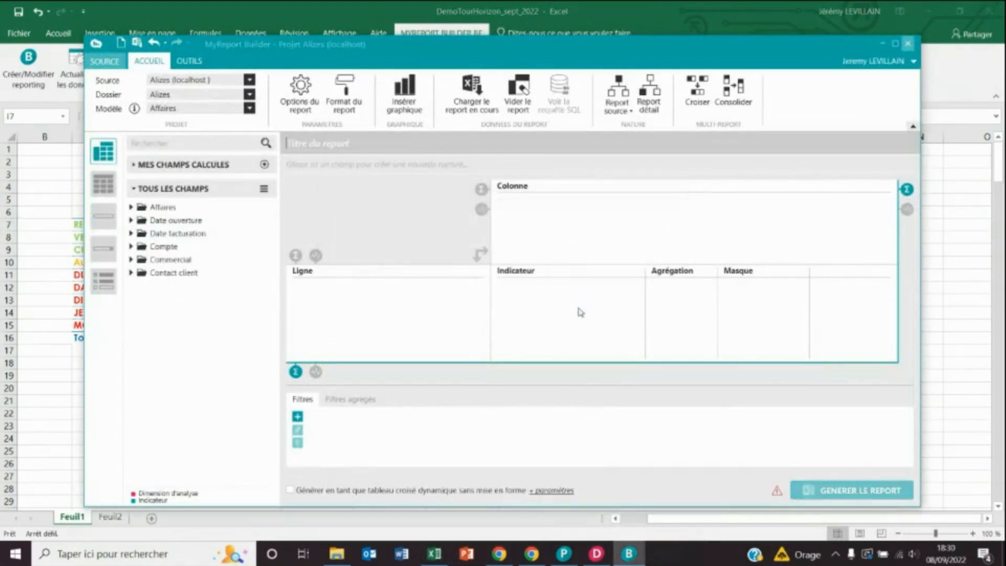
left_click(130, 260)
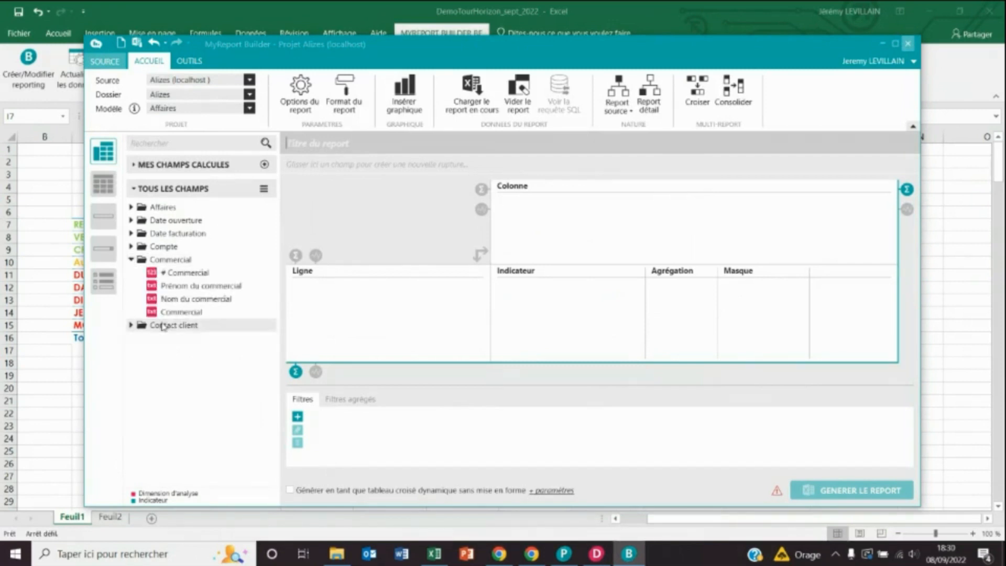
left_click_drag(186, 300, 365, 305)
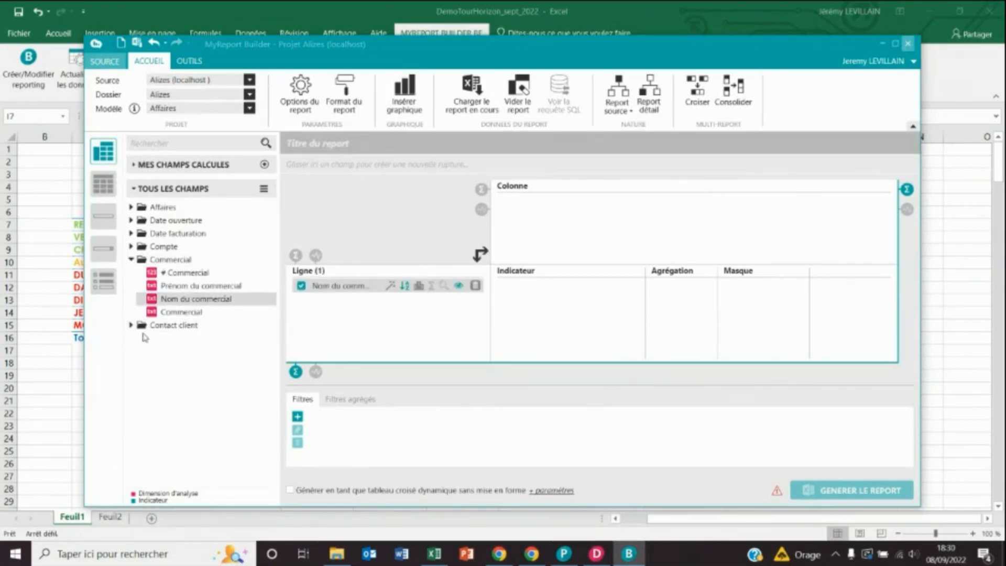
left_click(131, 220)
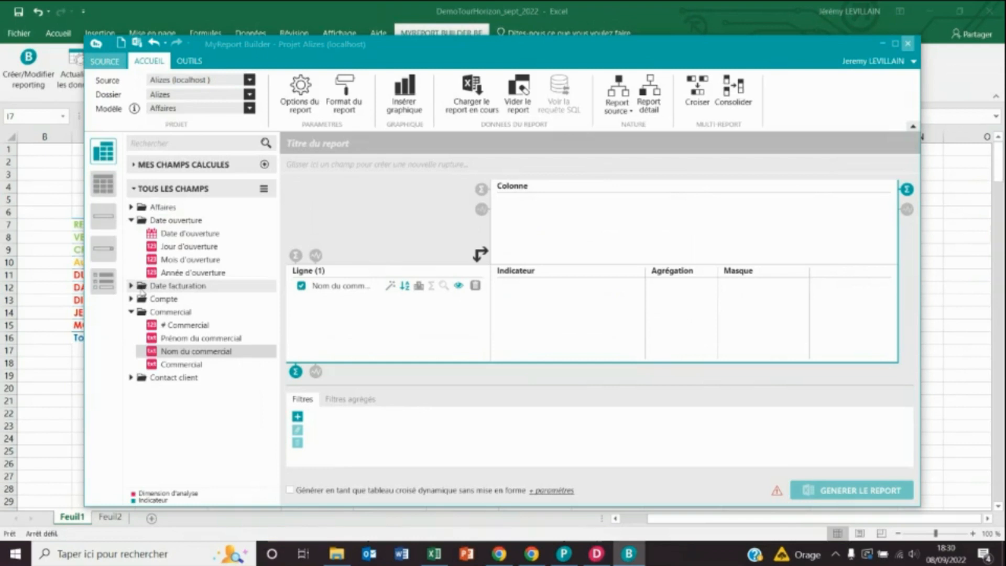
left_click(131, 207)
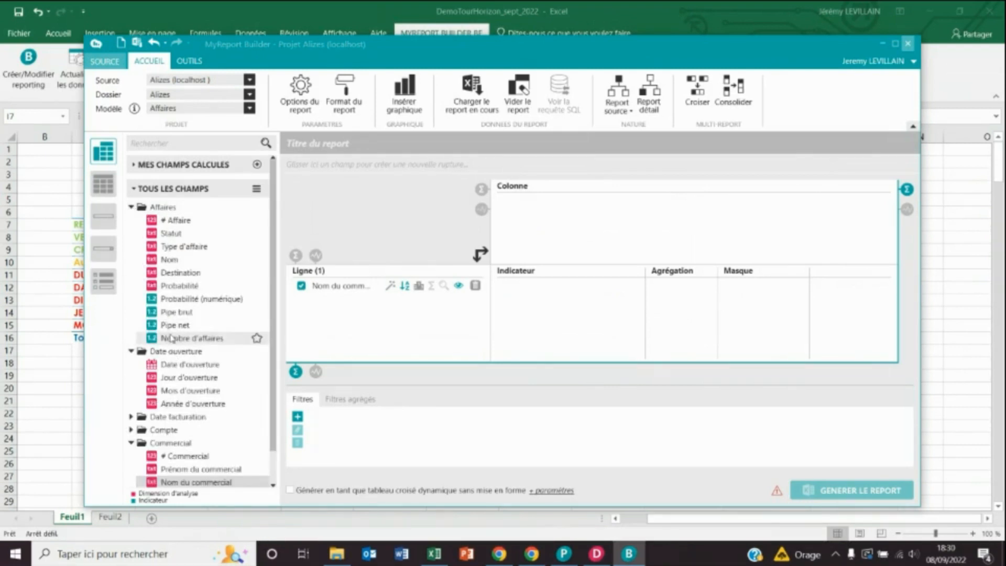
left_click_drag(183, 340, 580, 302)
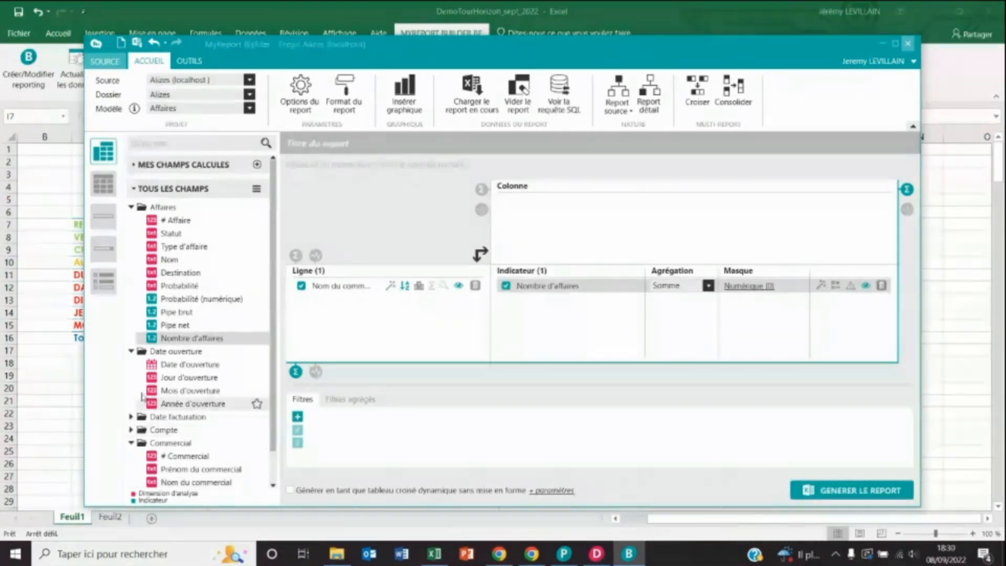
- Filter Année d'ouverture to 2020 and 2021, use it as columns, and generate
left_click_drag(165, 405, 362, 422)
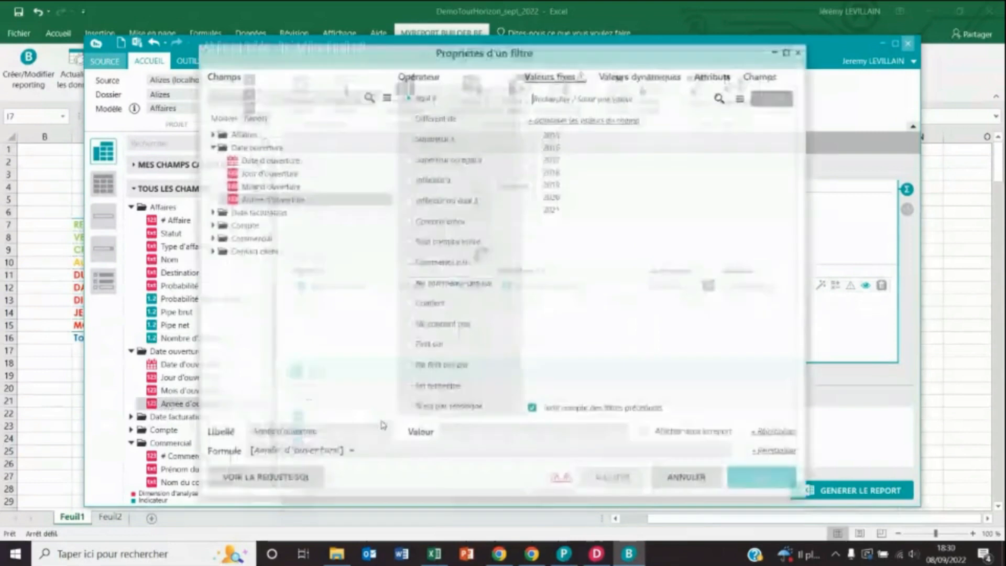
left_click(534, 196)
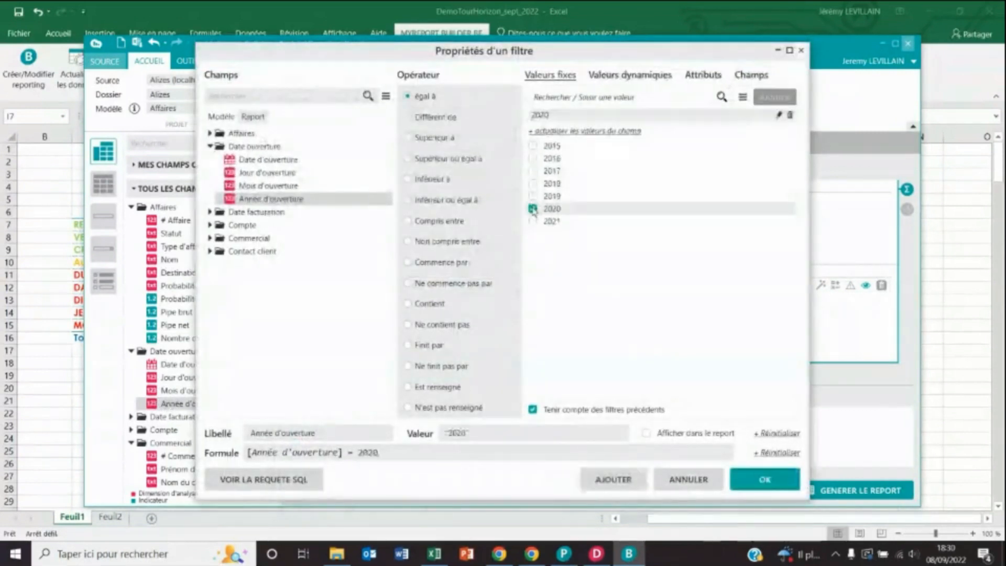
left_click(534, 231)
left_click(751, 483)
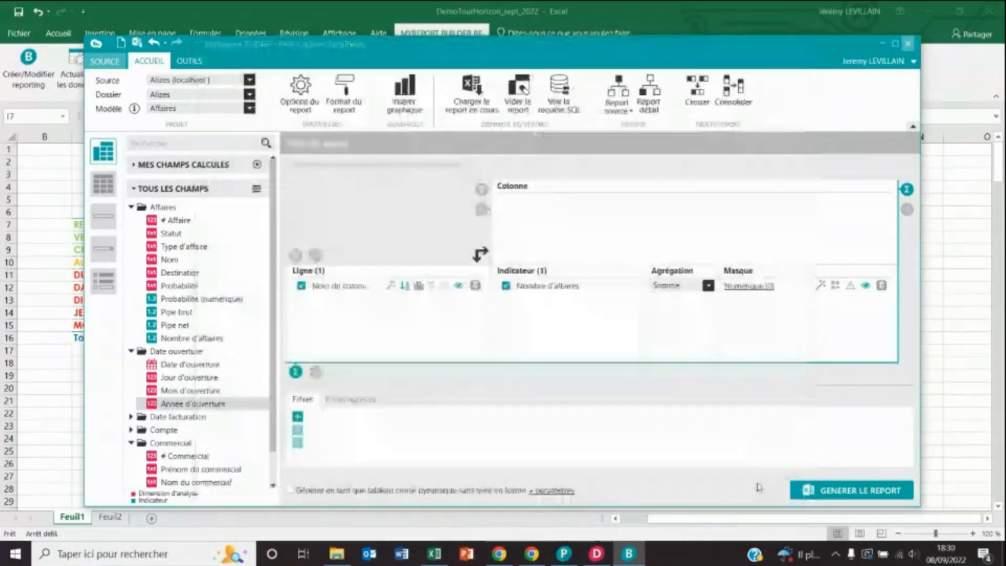
left_click_drag(194, 409, 526, 207)
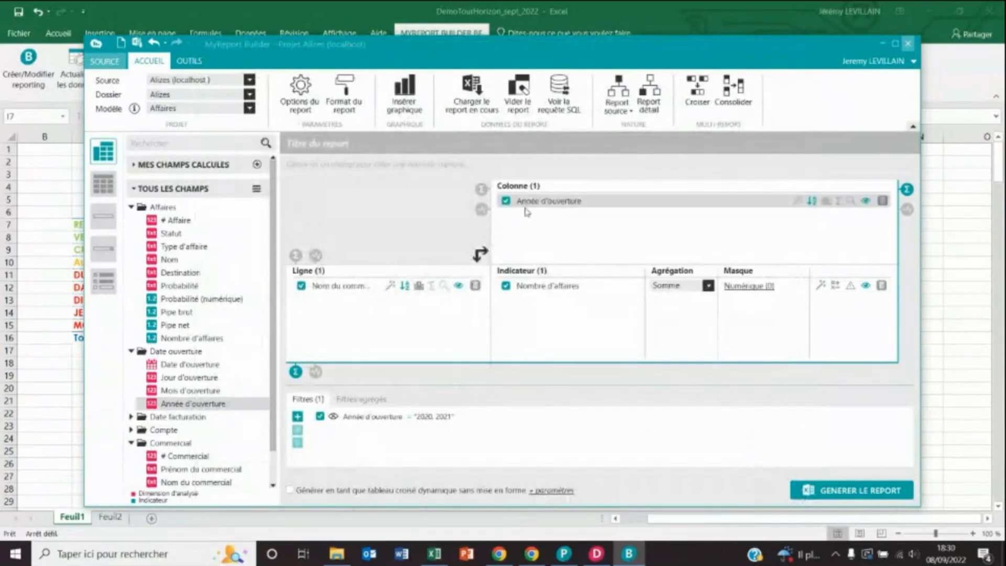
left_click(841, 492)
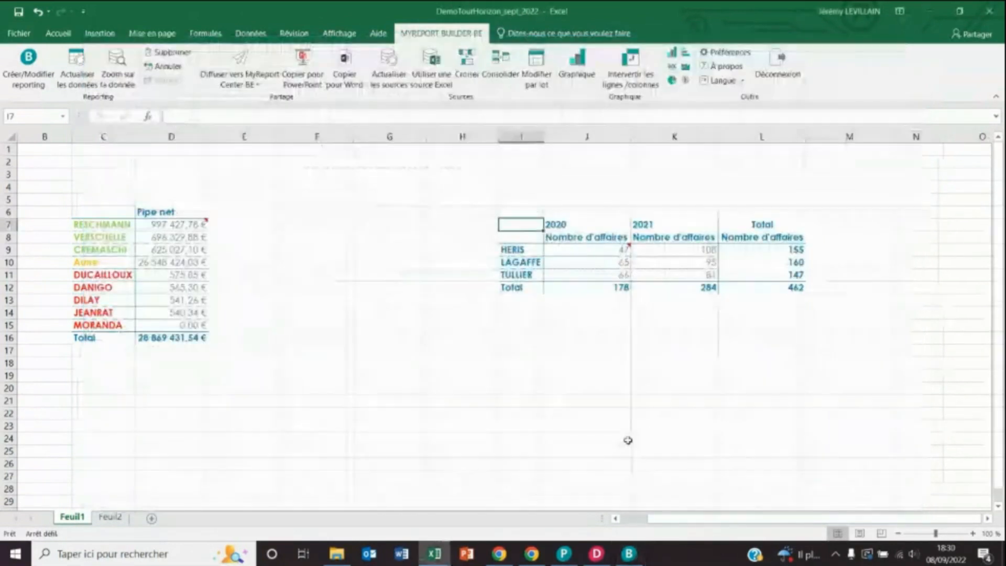
- Check the first salesperson's 2020 deal count in J9, then bring MyReport Builder back
left_click(595, 251)
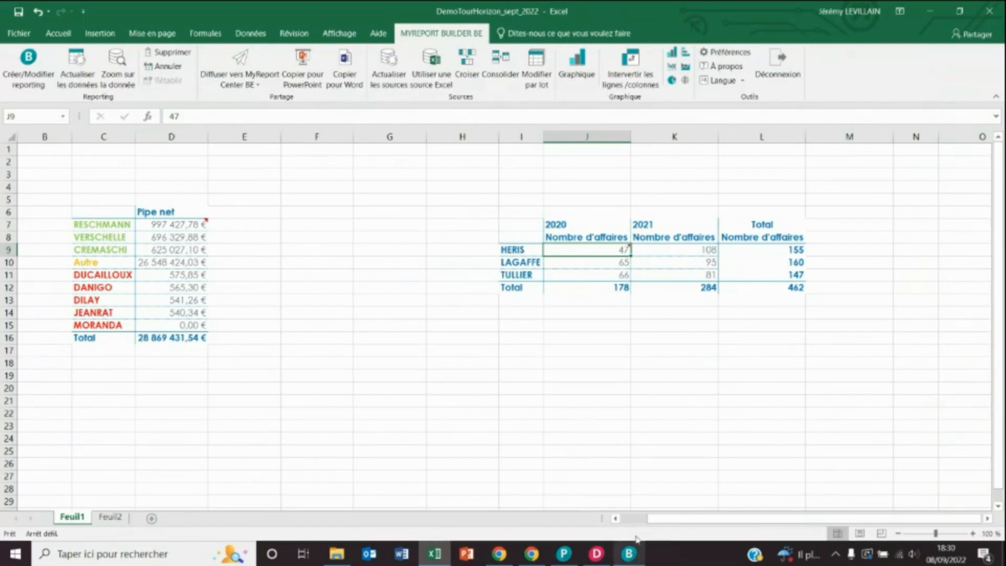
left_click(639, 553)
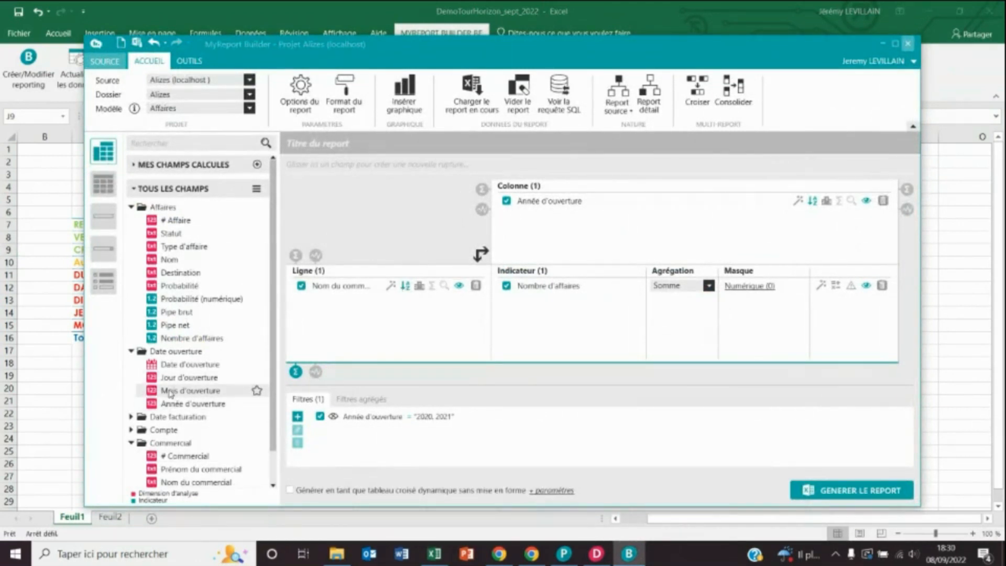
- Add a second Nombre d'affaires indicator calculated as a Variation across columns
left_click_drag(202, 340, 578, 322)
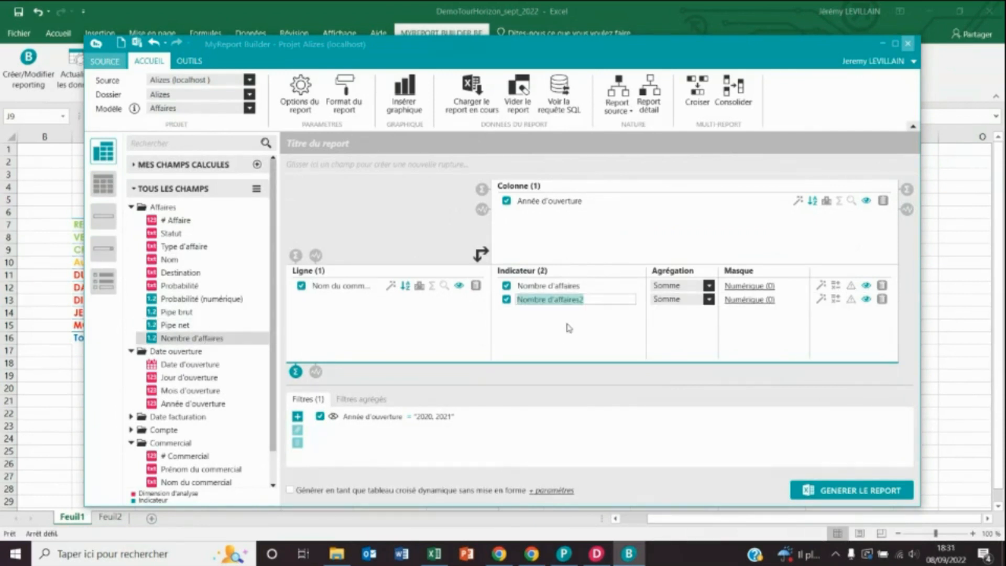
left_click(569, 328)
left_click(834, 302)
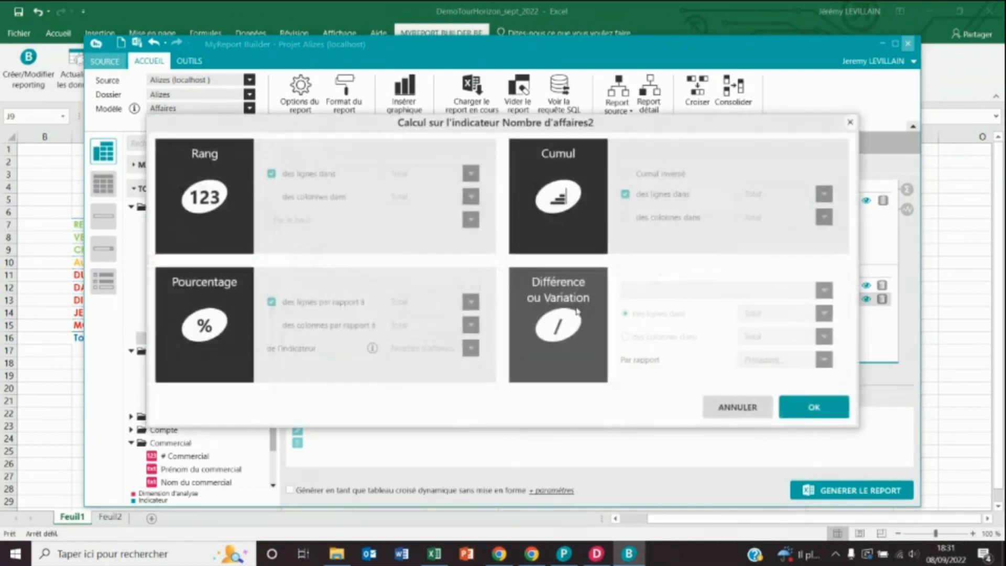
left_click(556, 308)
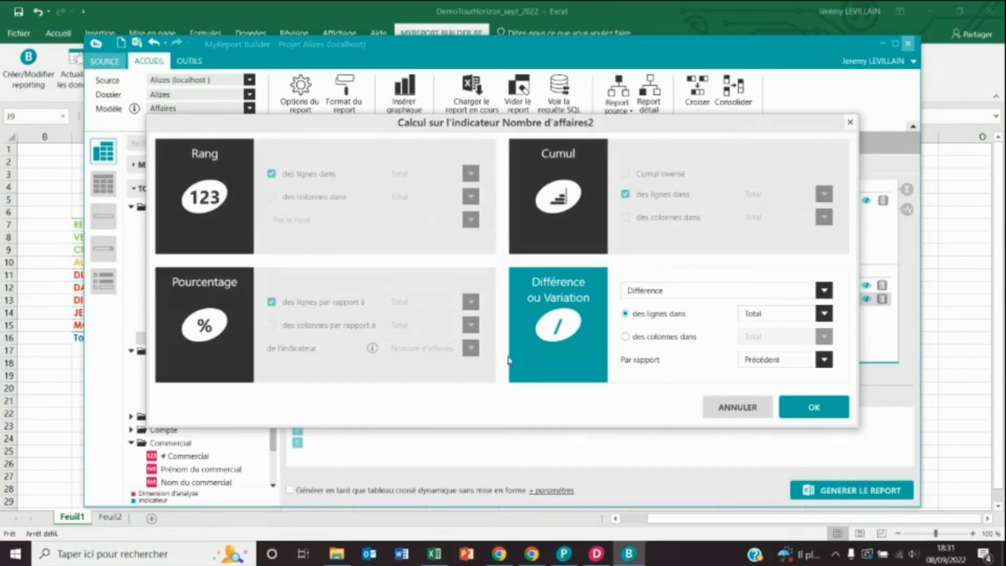
left_click(691, 294)
left_click(666, 317)
left_click(626, 338)
left_click(829, 410)
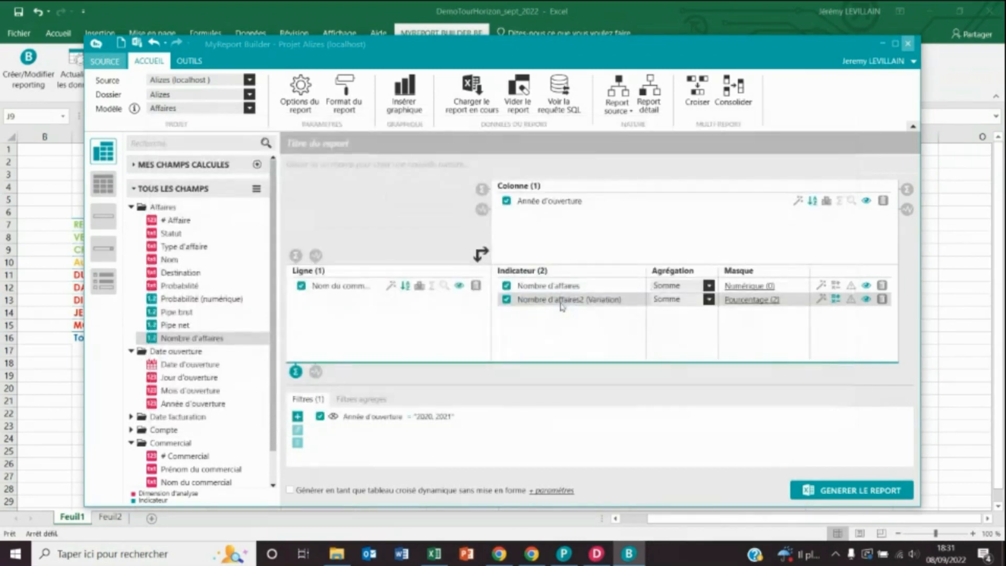
- Rename the indicator Variation, format it with one decimal, and generate the report
right_click(572, 303)
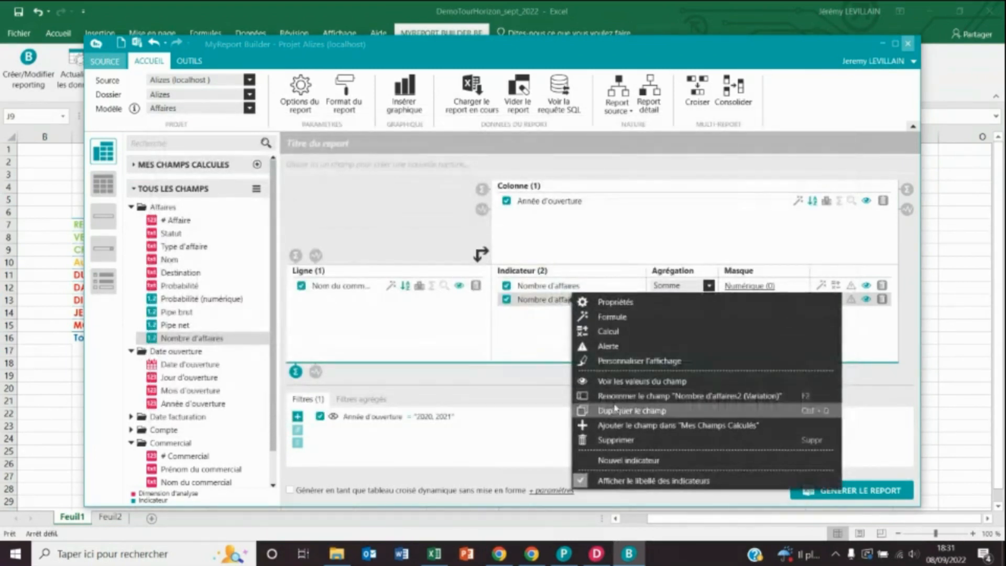
left_click(629, 397)
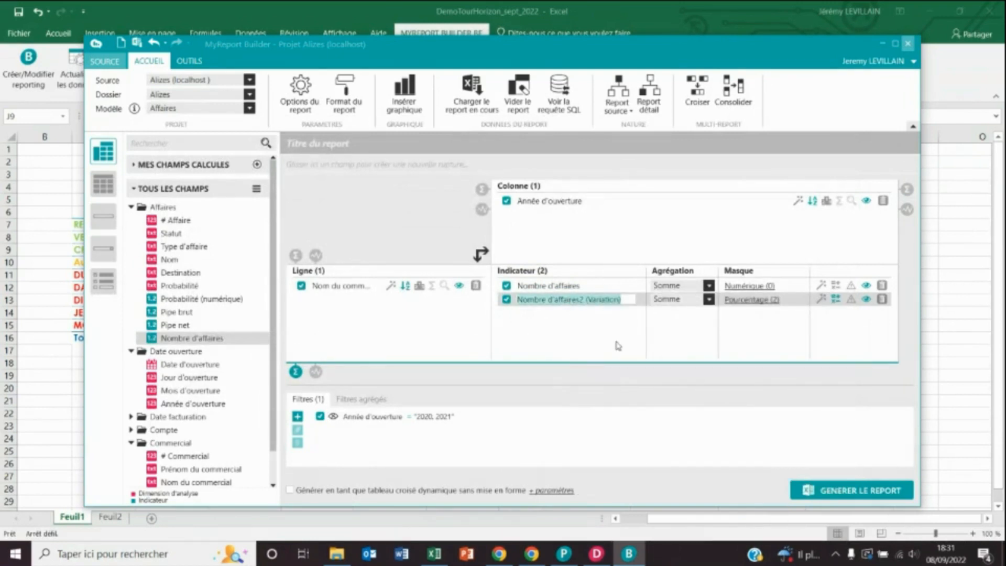
type("Variation")
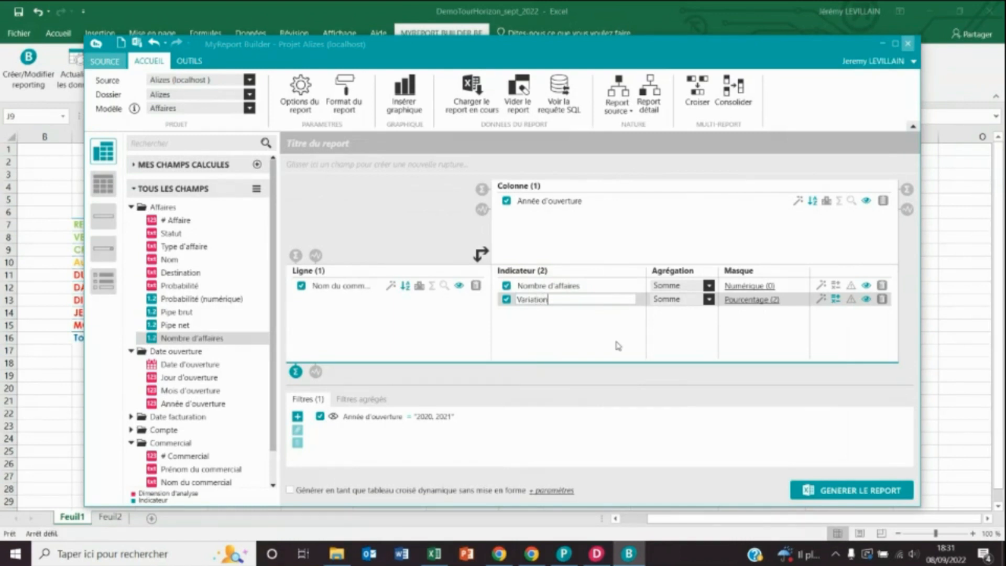
key("Return")
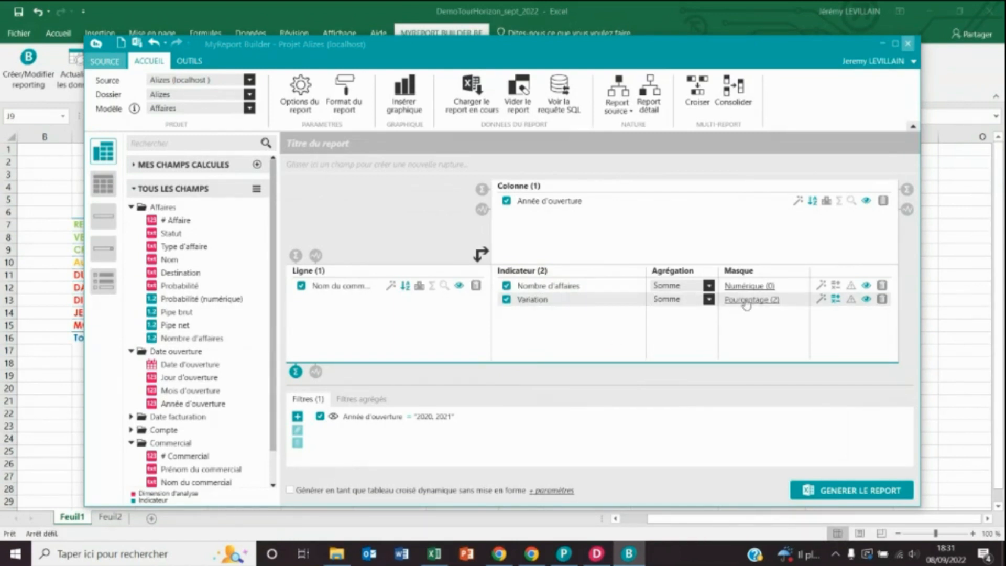
left_click(747, 299)
left_click(691, 315)
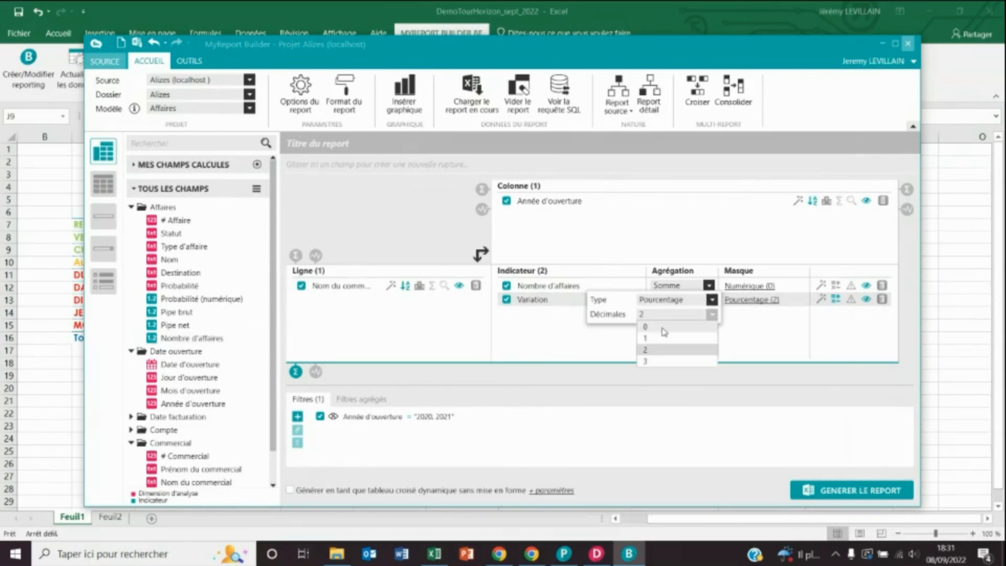
left_click(658, 338)
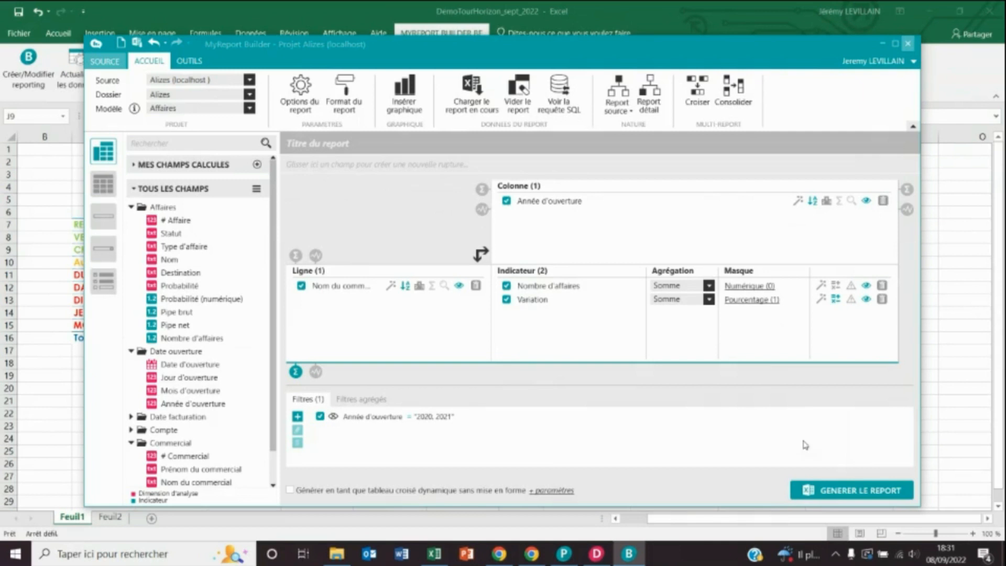
left_click(843, 489)
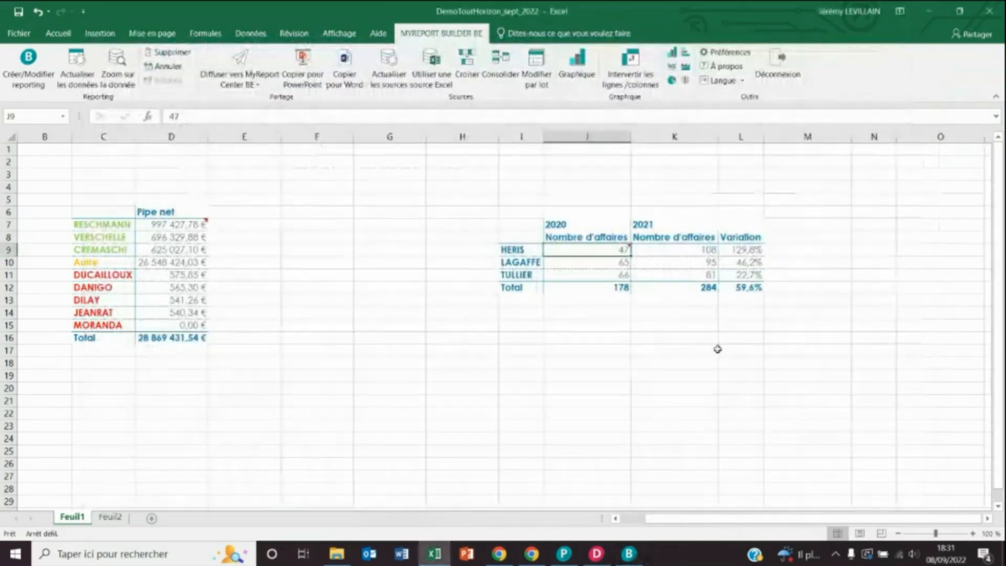
- Review the Variation column, then select HERIS's 2020 deal count of 47 in J9
left_click_drag(740, 236, 741, 275)
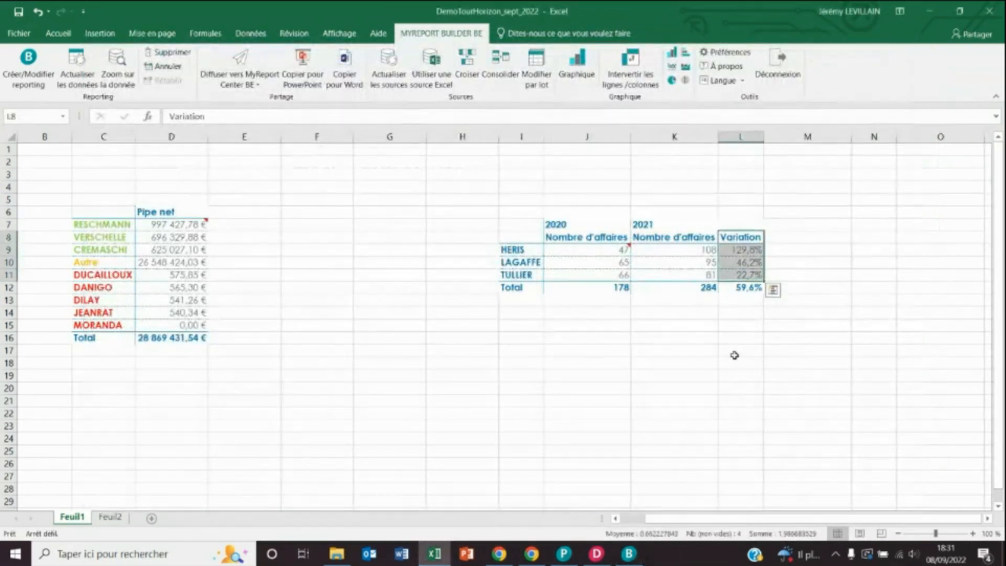
left_click(734, 356)
mouse_move(603, 253)
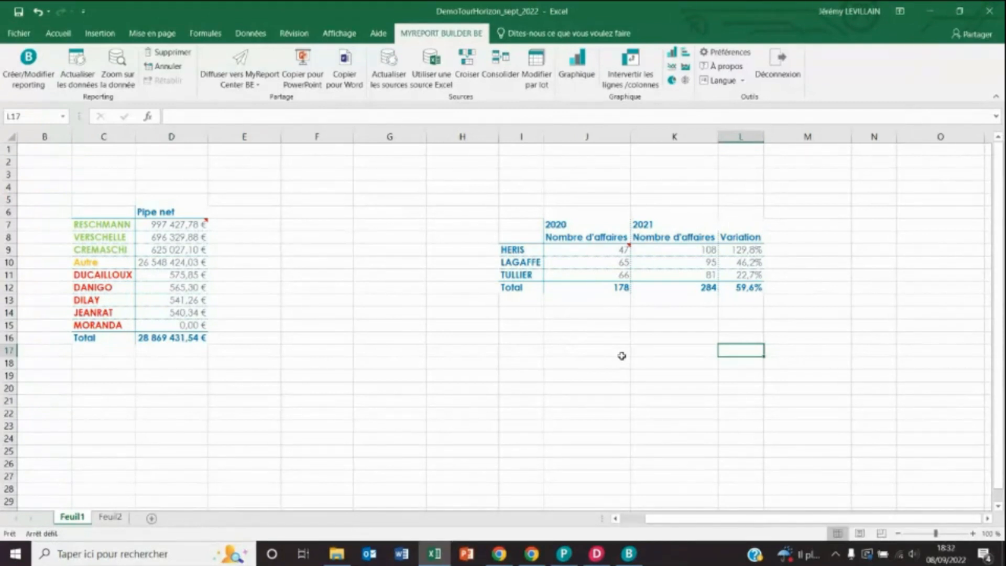
left_click(603, 253)
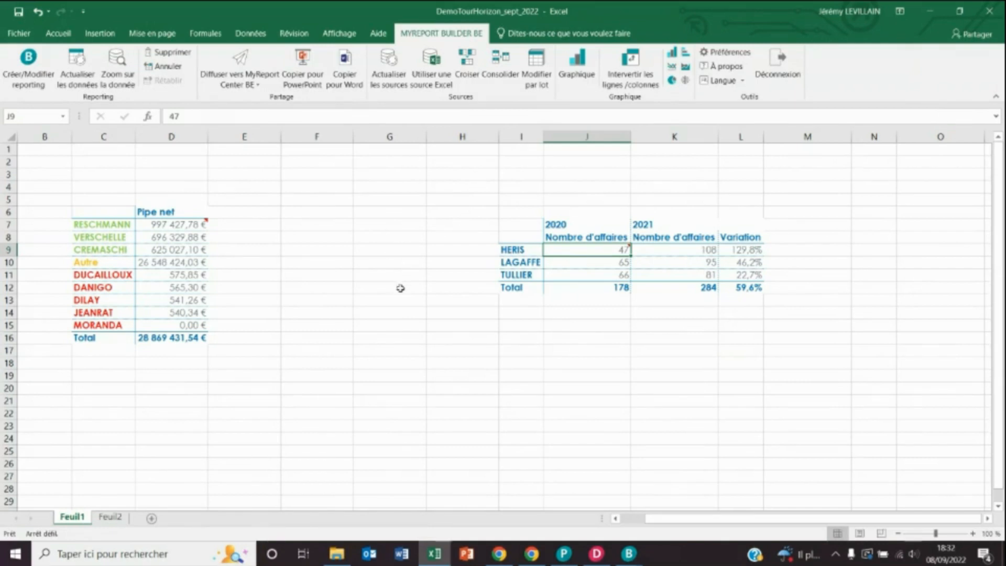
- Open J9's detail records and add the Probabilité (numérique), Pipe brut and Pipe net columns
left_click(116, 67)
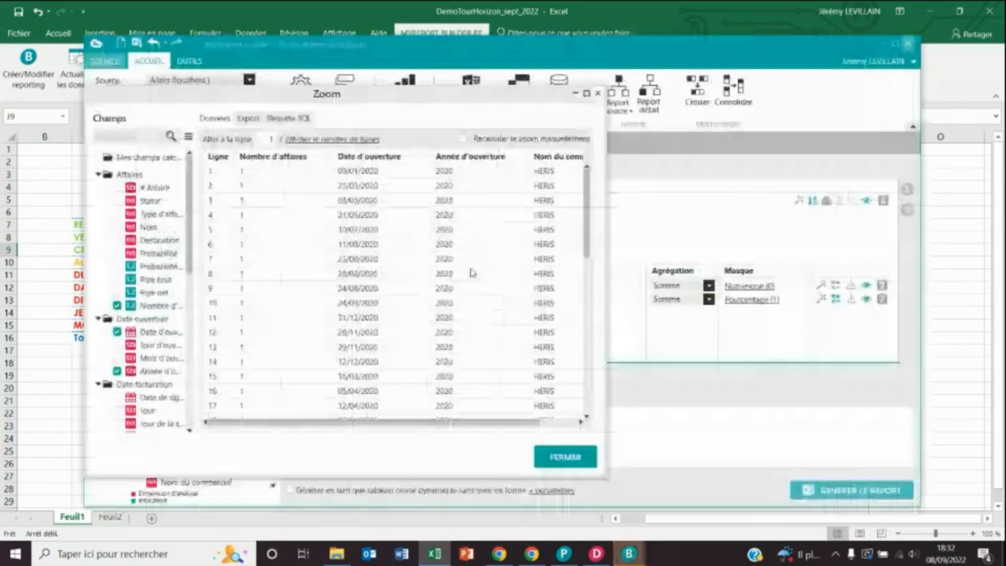
left_click_drag(442, 423, 539, 423)
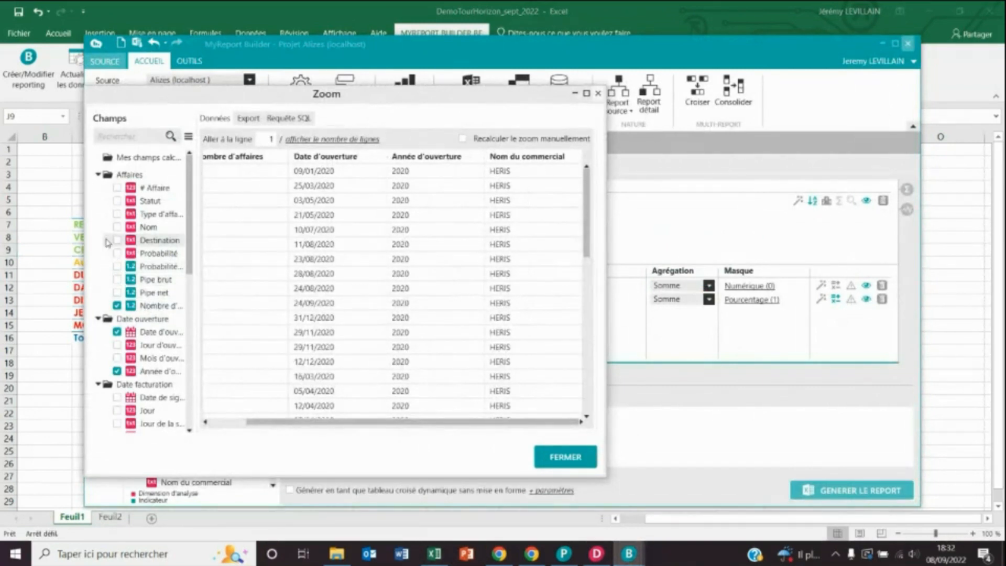
left_click(117, 267)
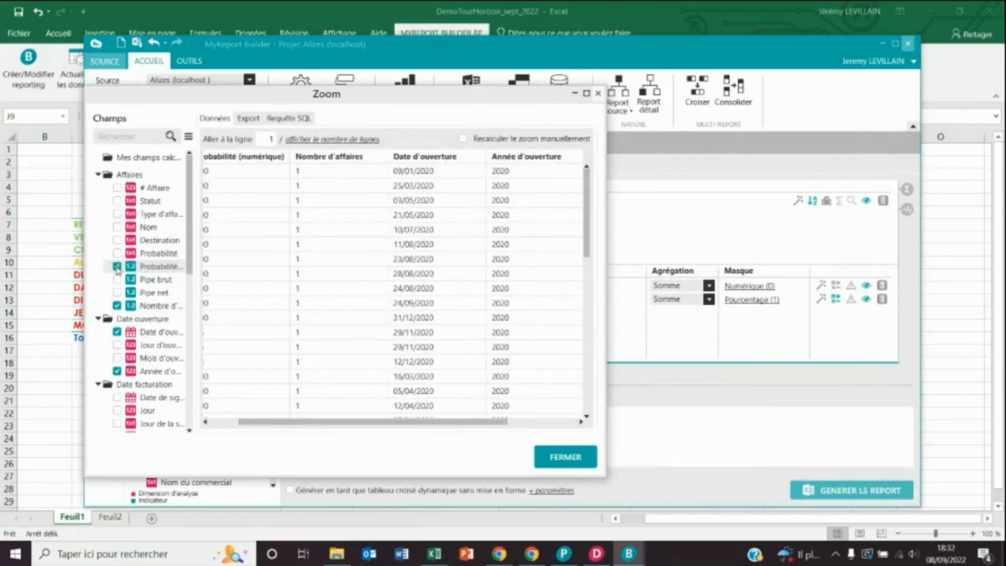
left_click(117, 280)
left_click(117, 292)
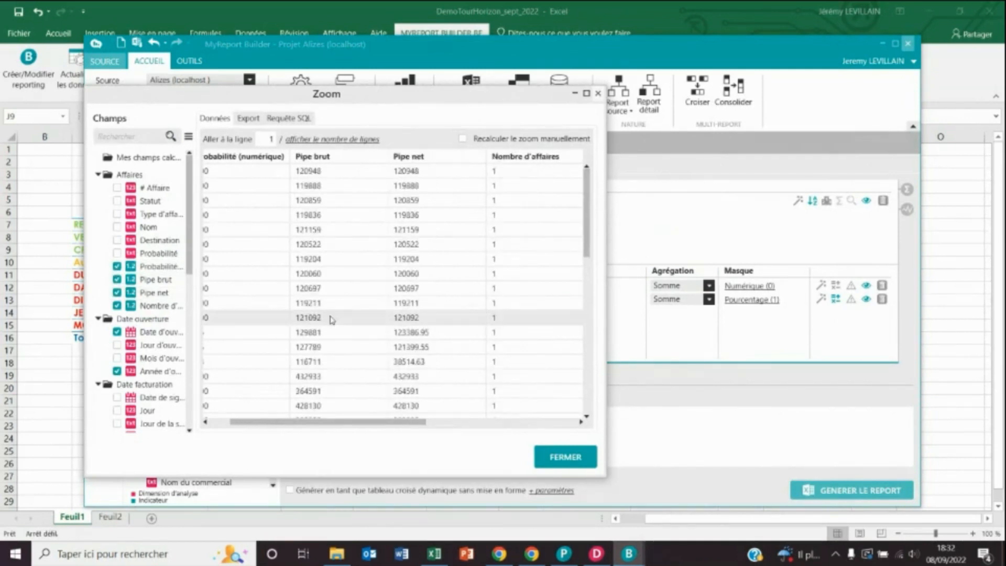
- View the Export and Requête SQL tabs, then close the detail view
left_click(254, 120)
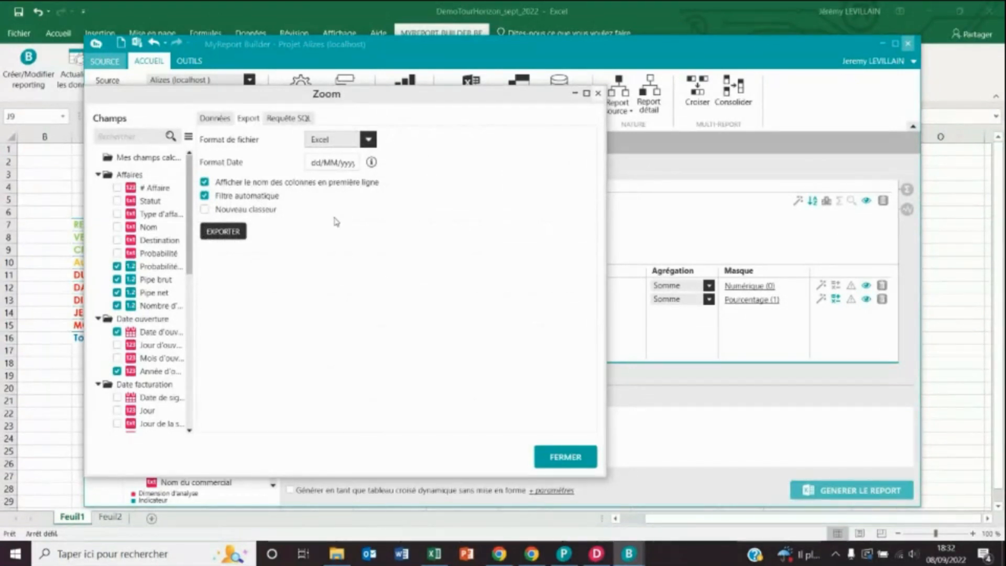
left_click(302, 119)
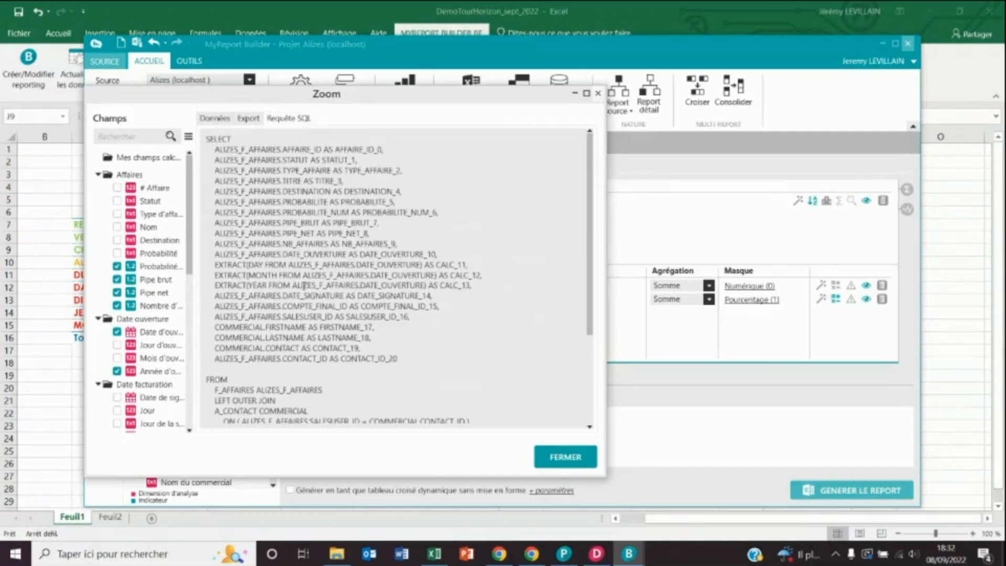
left_click_drag(493, 96, 497, 116)
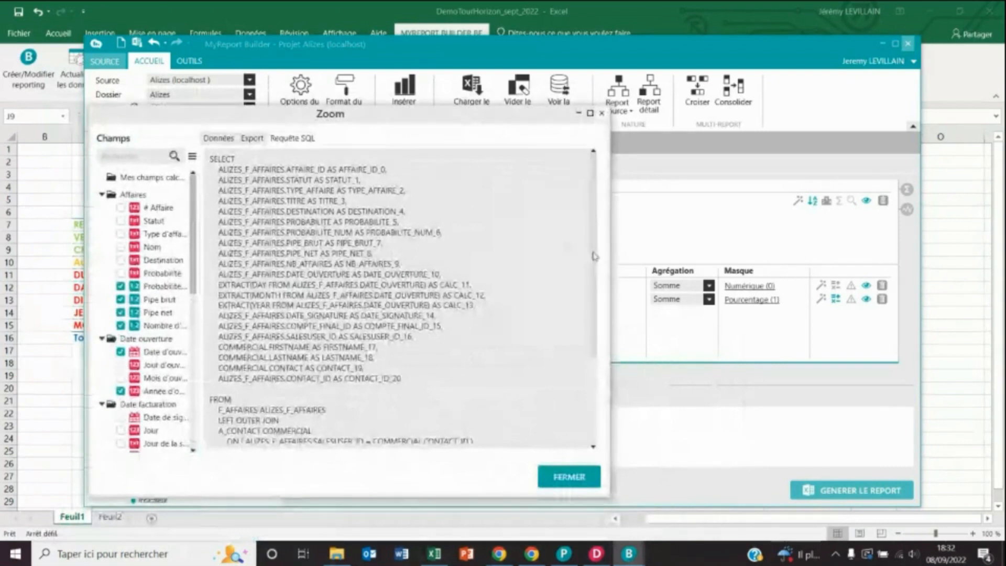
scroll(584, 322, "down", 3)
scroll(585, 323, "down", 1)
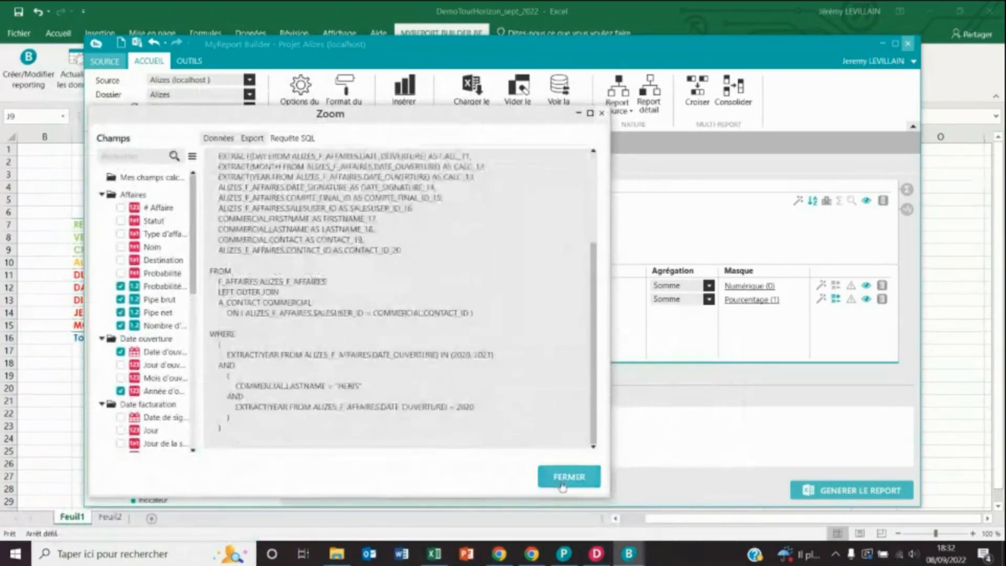
left_click(560, 477)
left_click(590, 272)
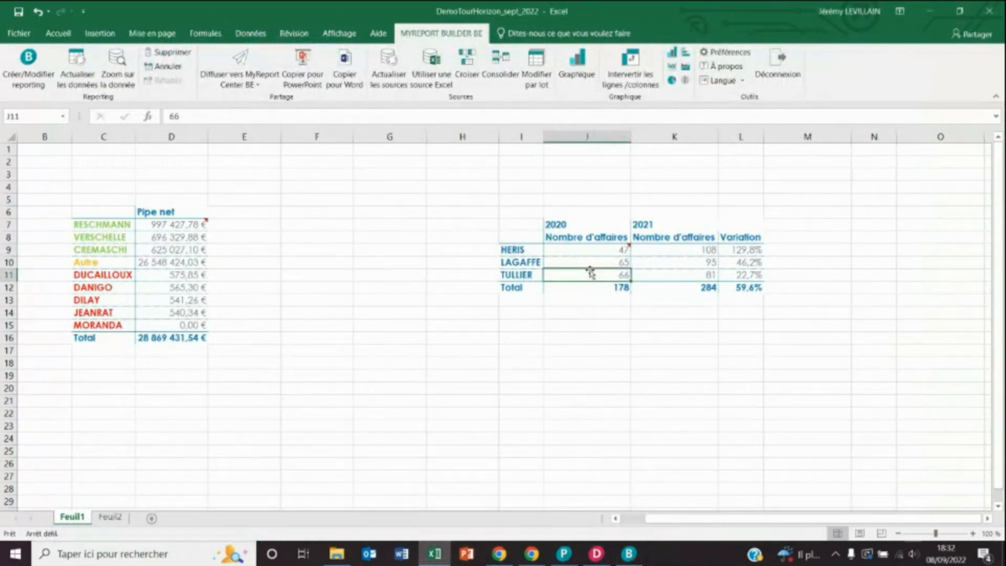
left_click(613, 252)
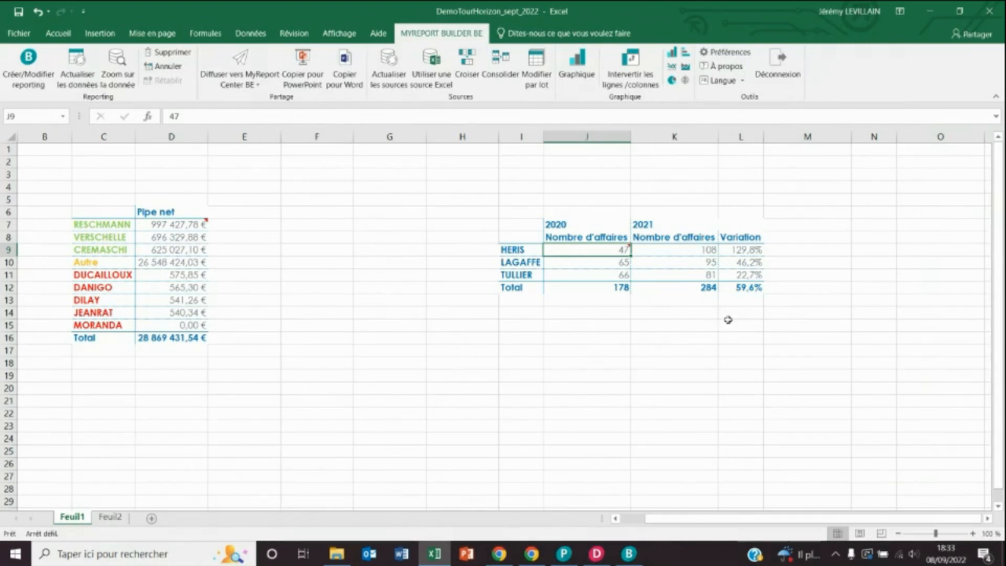
- Reselect cell J9 in the Variation table and bring MyReport Builder back over Excel
key("ctrl+c")
key("Right")
key("Right")
key("Down")
key("Down")
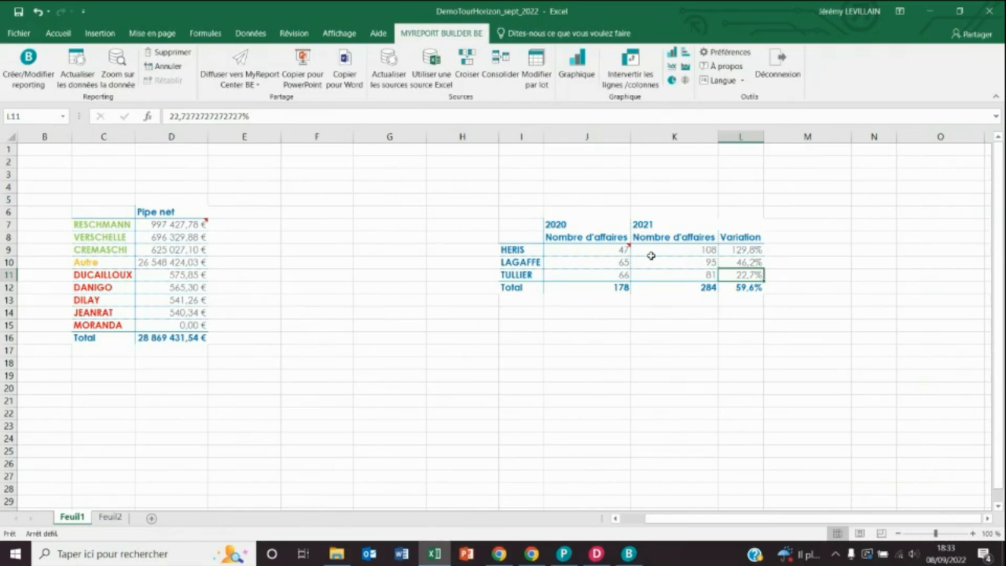
left_click(621, 250)
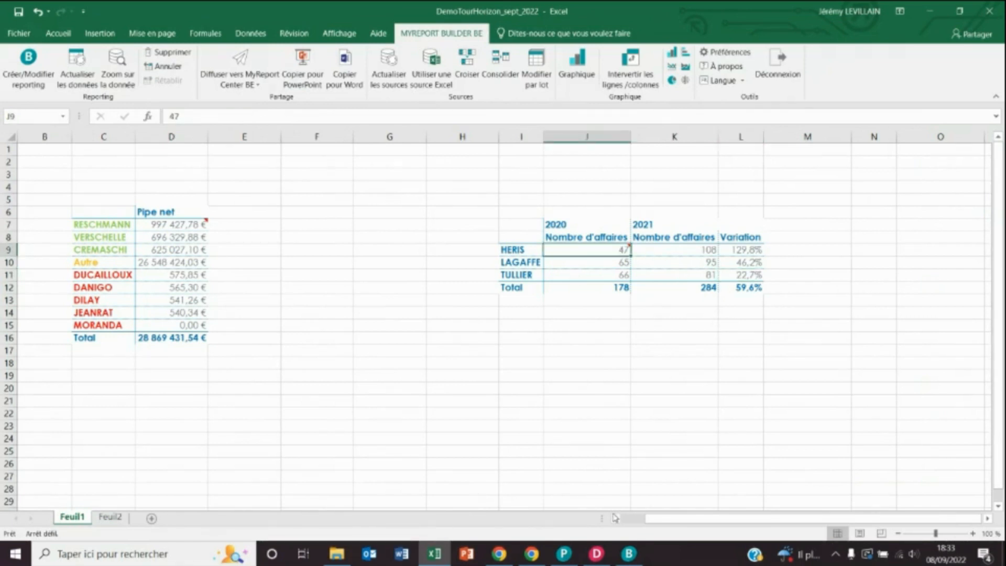
left_click(629, 554)
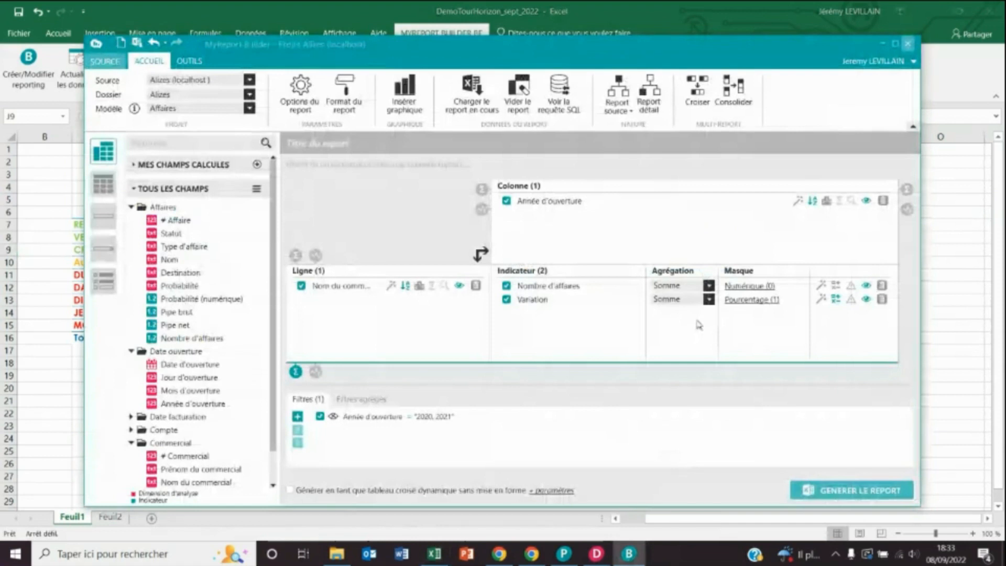
- Add an 'Inférieur à' 0,25 alert to the Variation indicator and regenerate the report
right_click(580, 299)
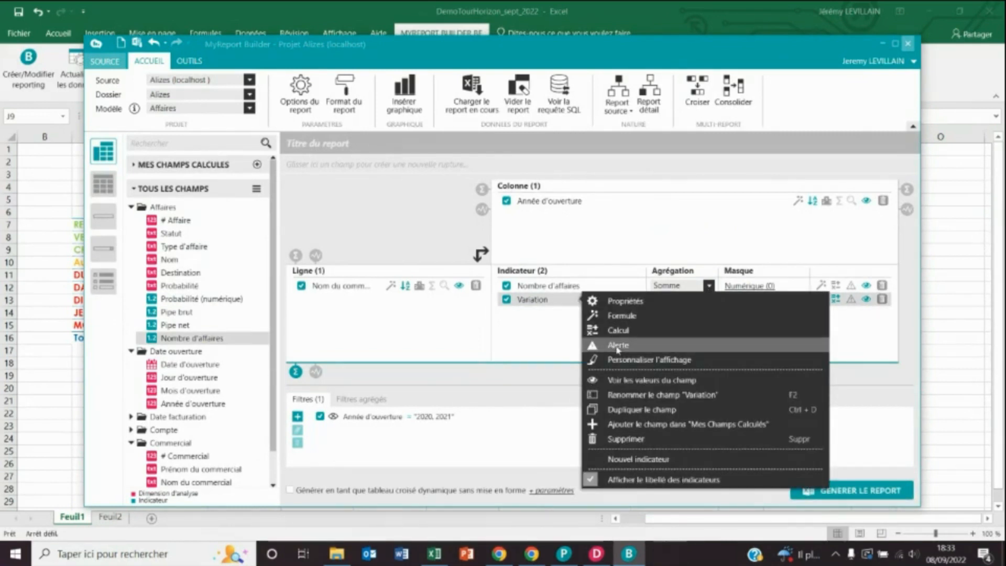
left_click(618, 346)
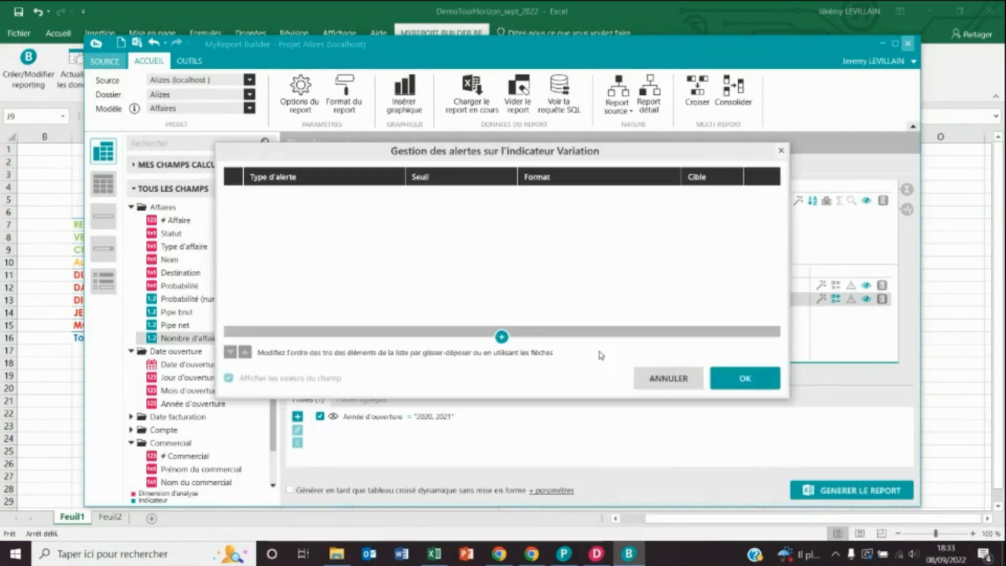
left_click(502, 336)
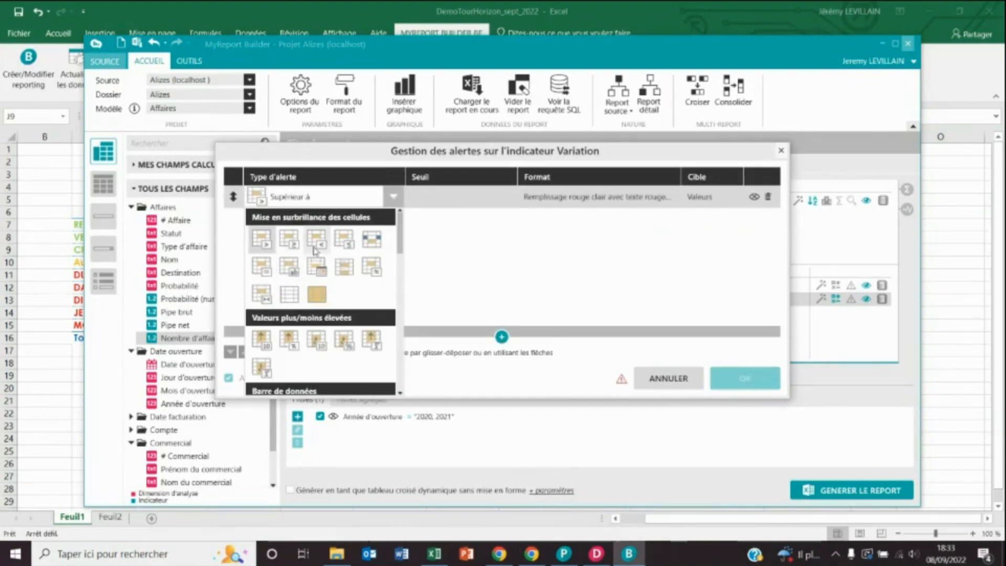
left_click(317, 240)
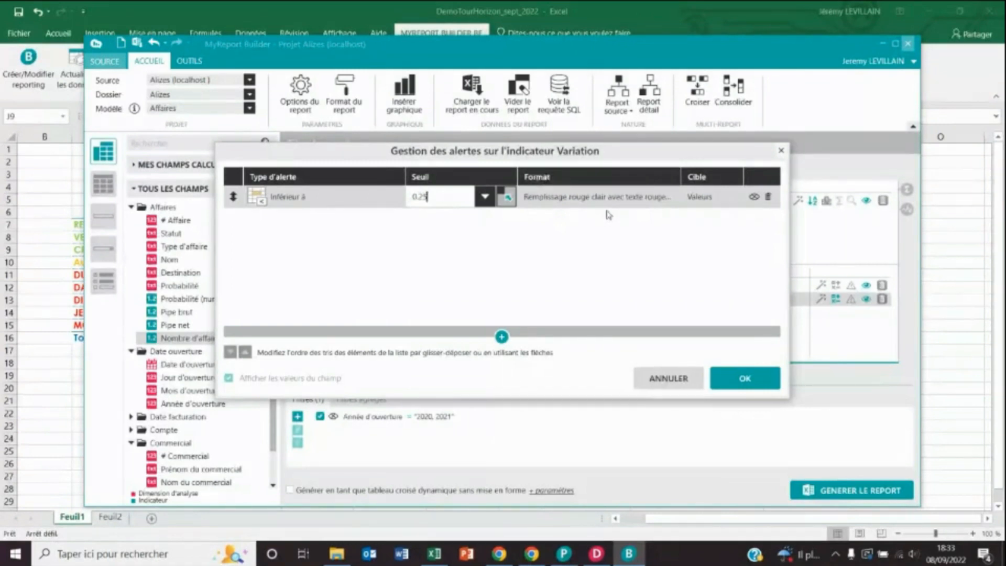
left_click(728, 378)
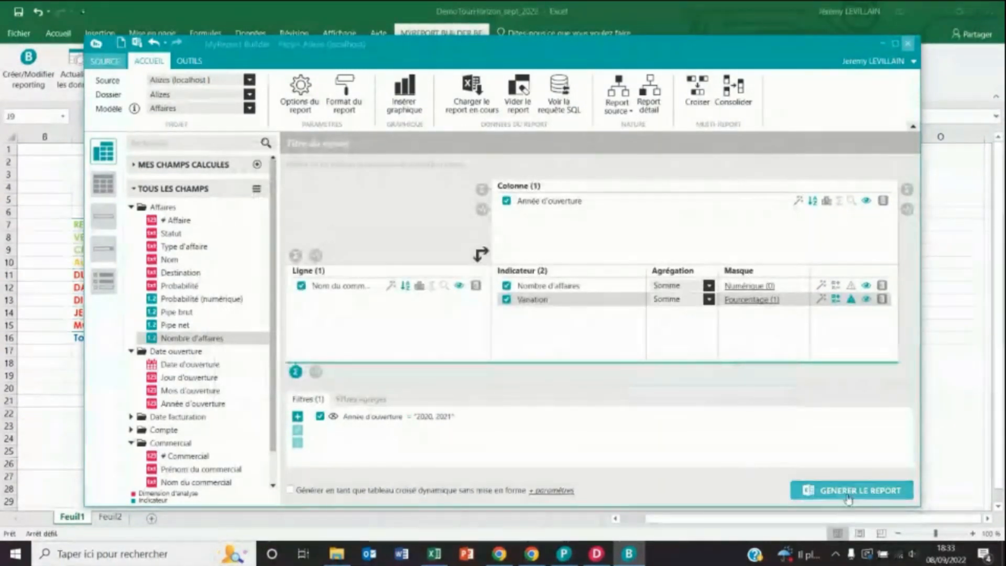
left_click(850, 495)
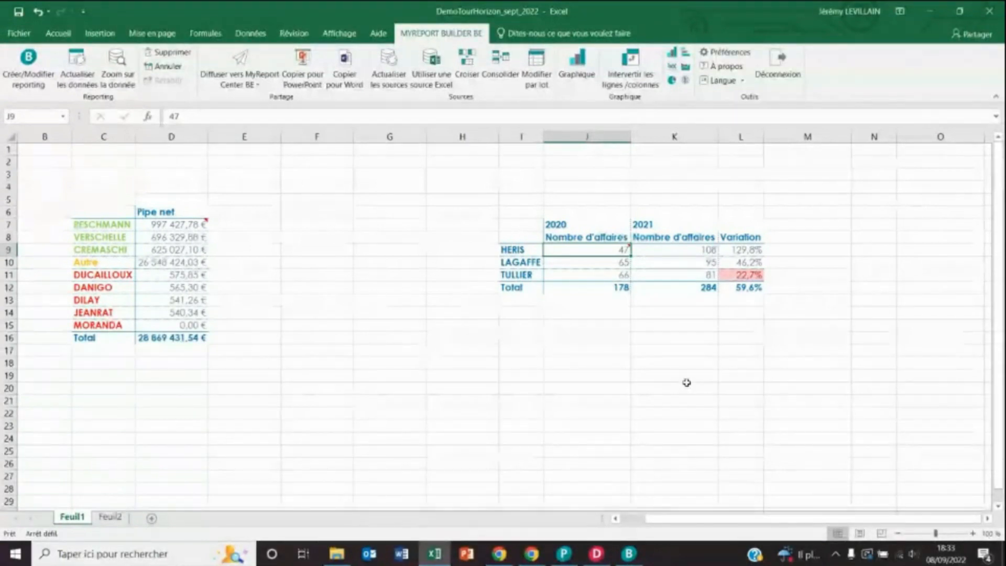
- Paste Feuil1's D7 Pipe net cell (997 427,78 €) into Feuil2 cell D8, then reopen the builder
left_click(108, 517)
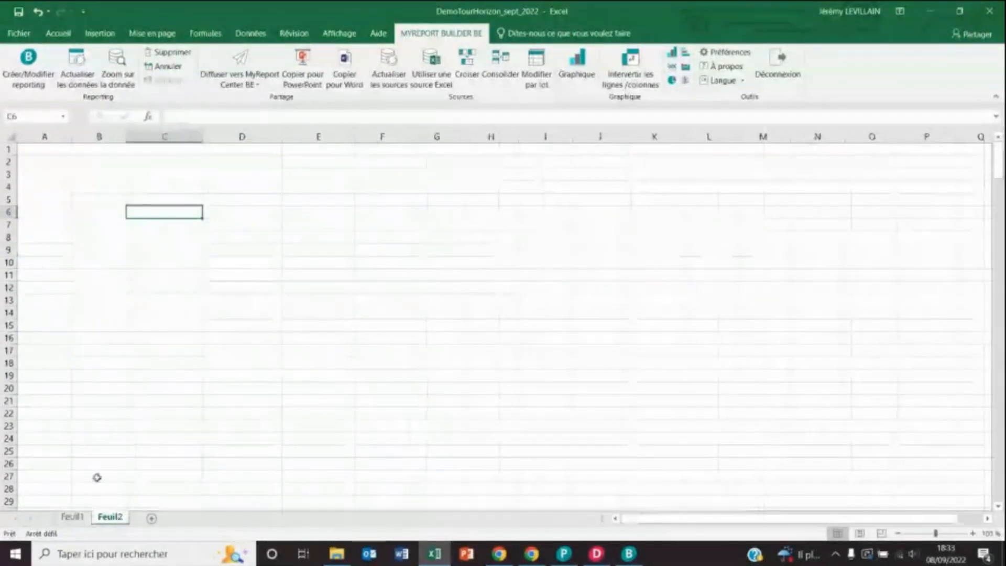
left_click(163, 237)
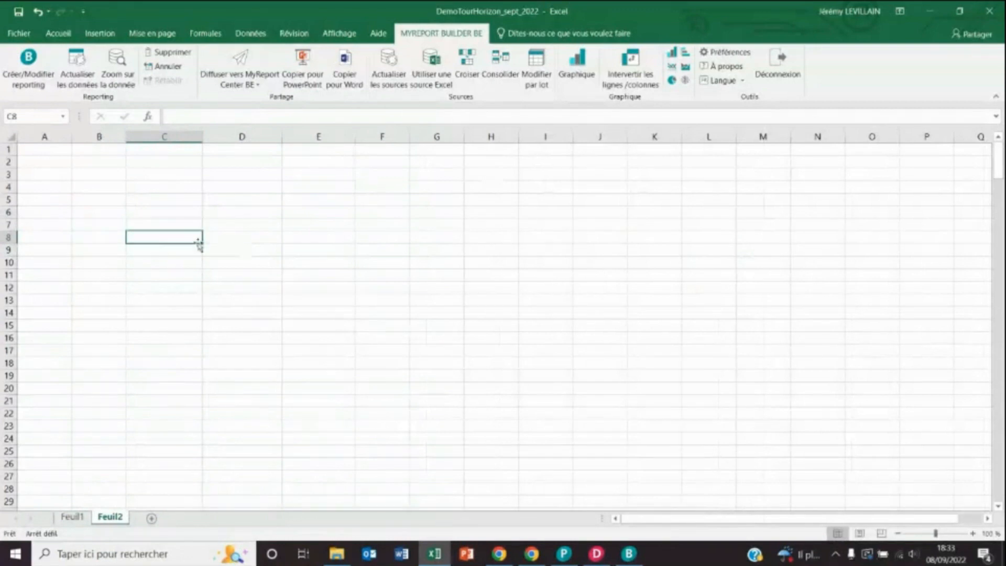
left_click(74, 517)
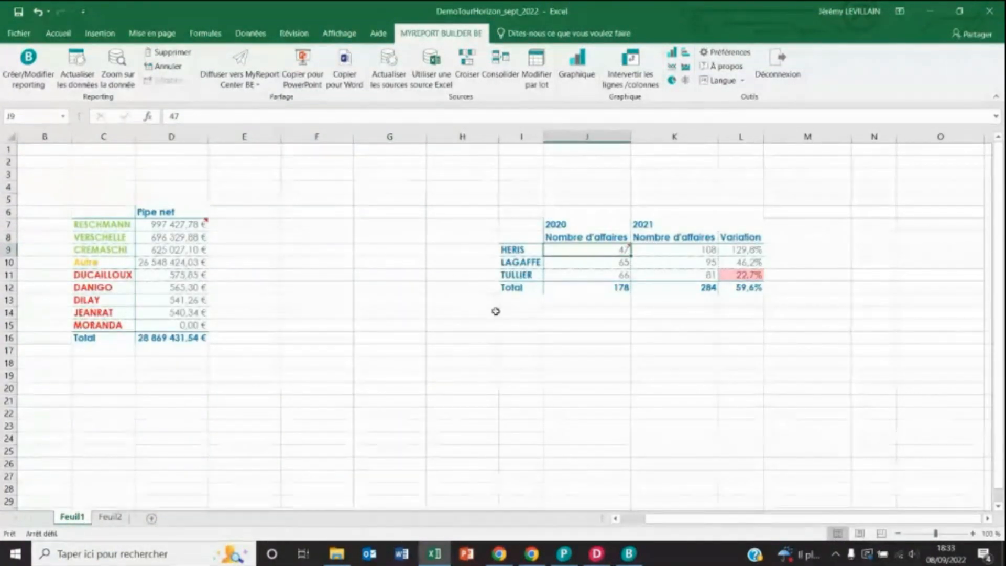
left_click(202, 224)
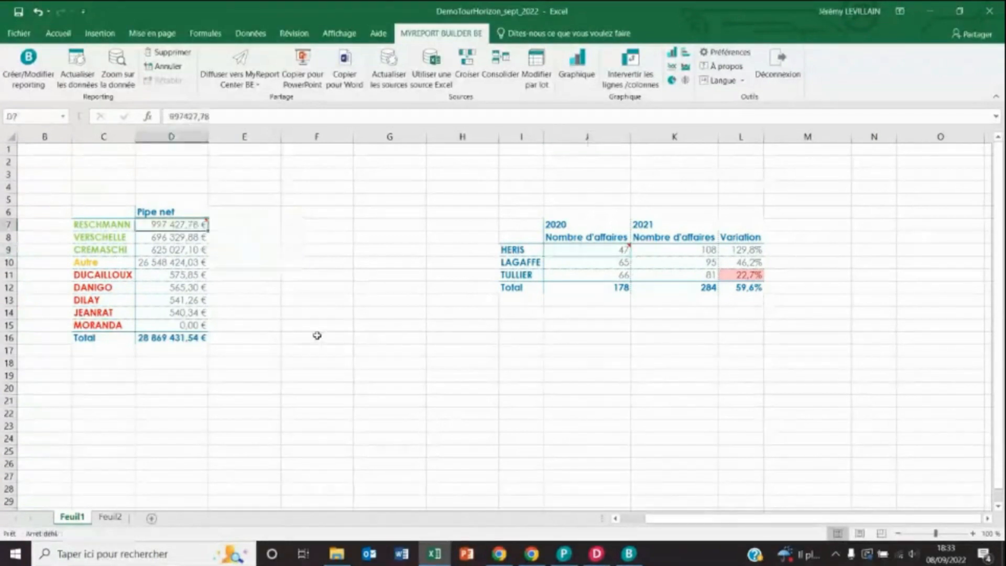
key("ctrl+c")
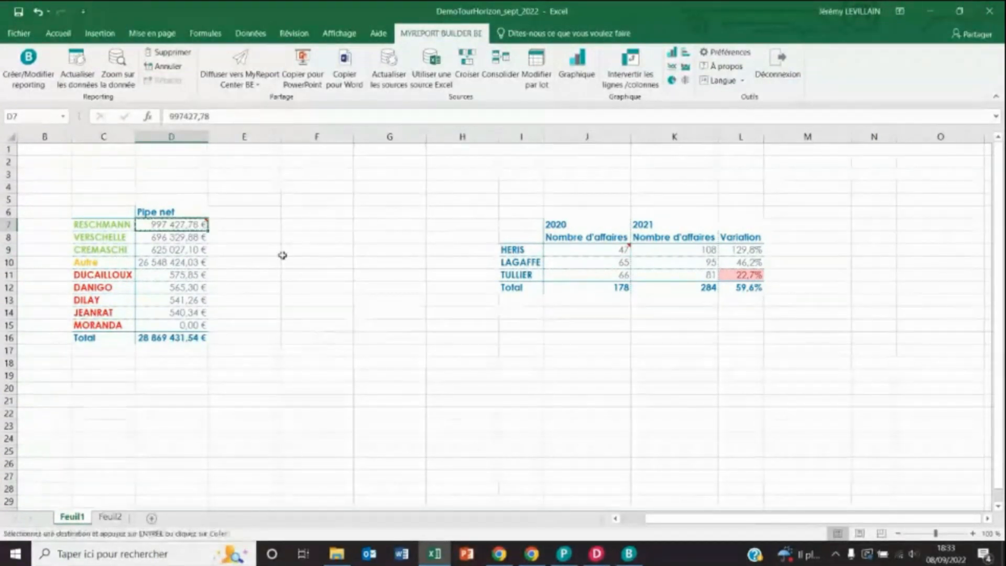
mouse_move(195, 225)
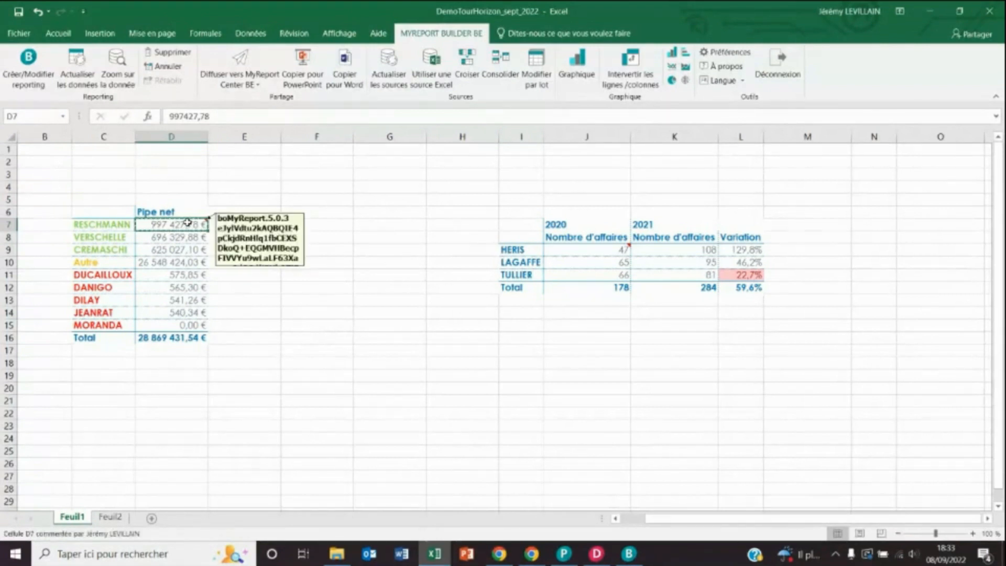
left_click(110, 517)
left_click(222, 237)
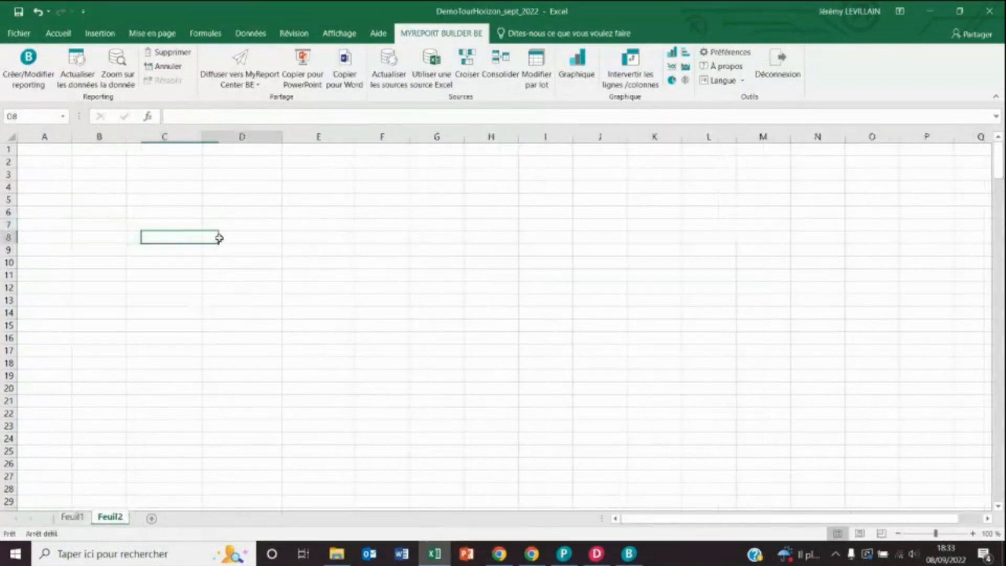
key("ctrl+v")
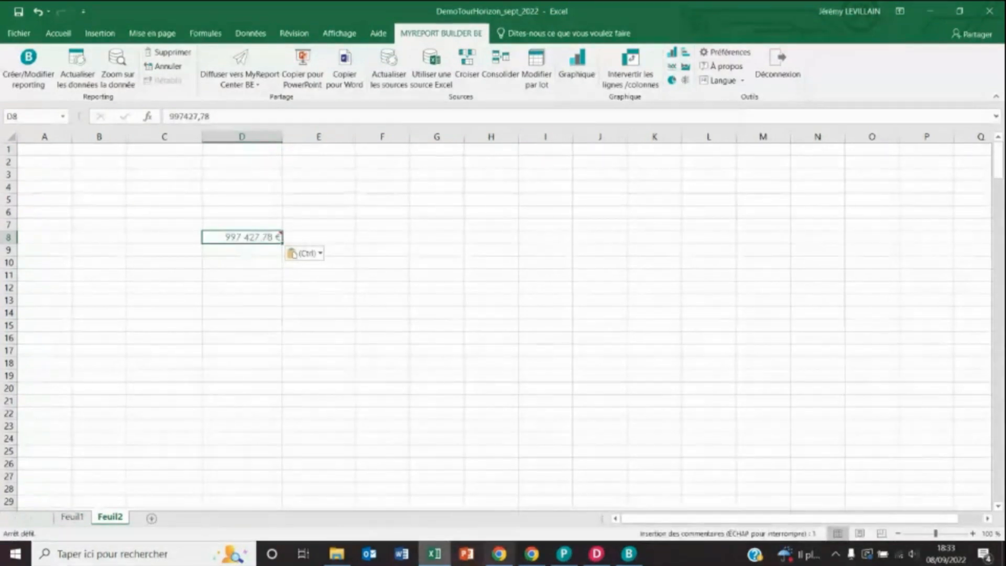
left_click(629, 554)
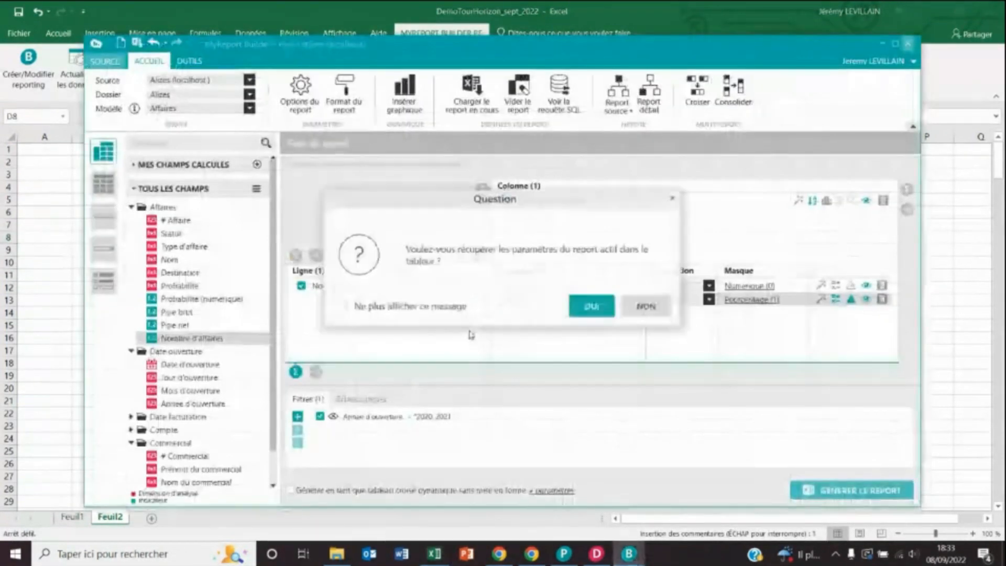
- Load the pasted report's parameters, disable the Nom du client podium, and regenerate the report
left_click(591, 309)
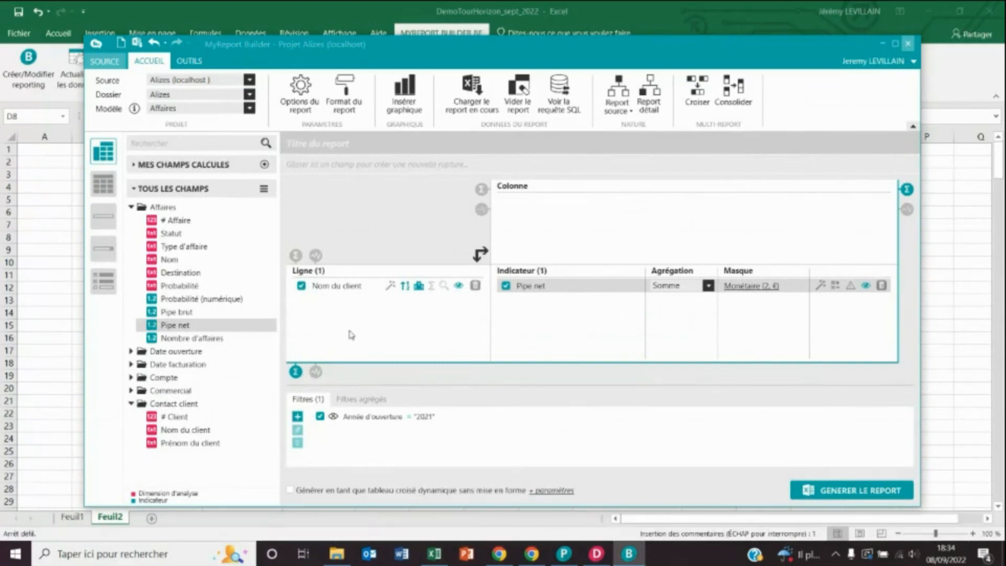
left_click(419, 285)
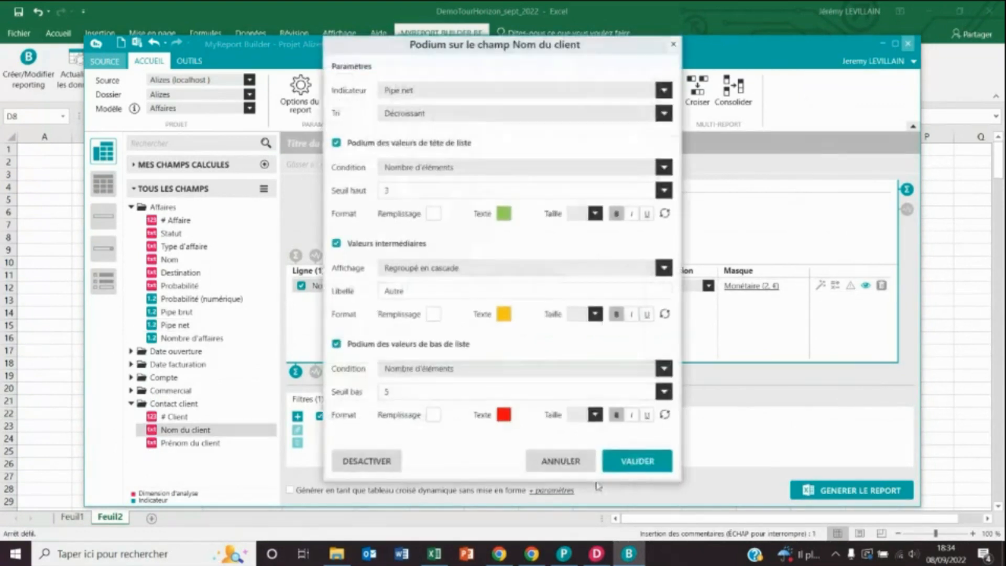
left_click(367, 462)
left_click(621, 468)
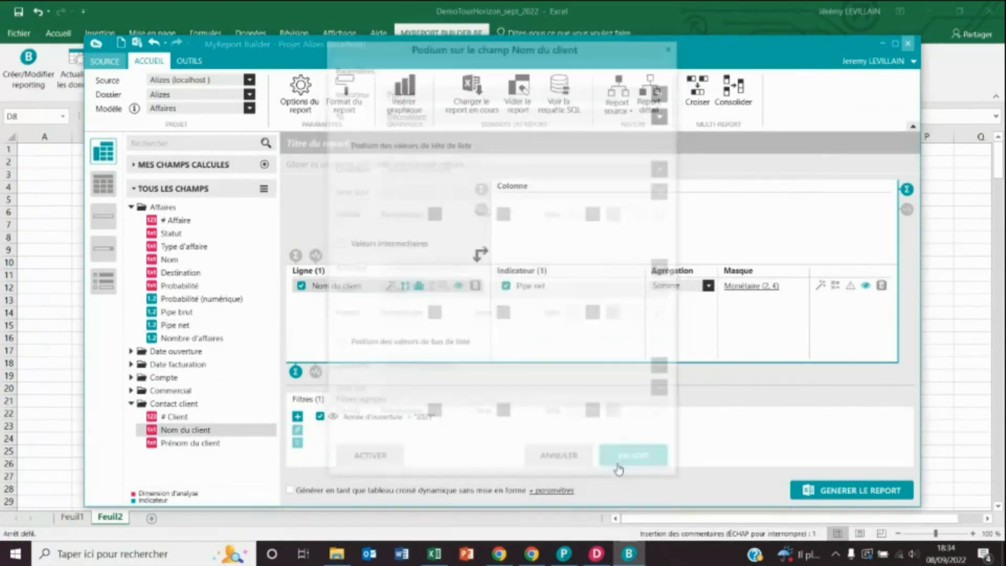
left_click(828, 491)
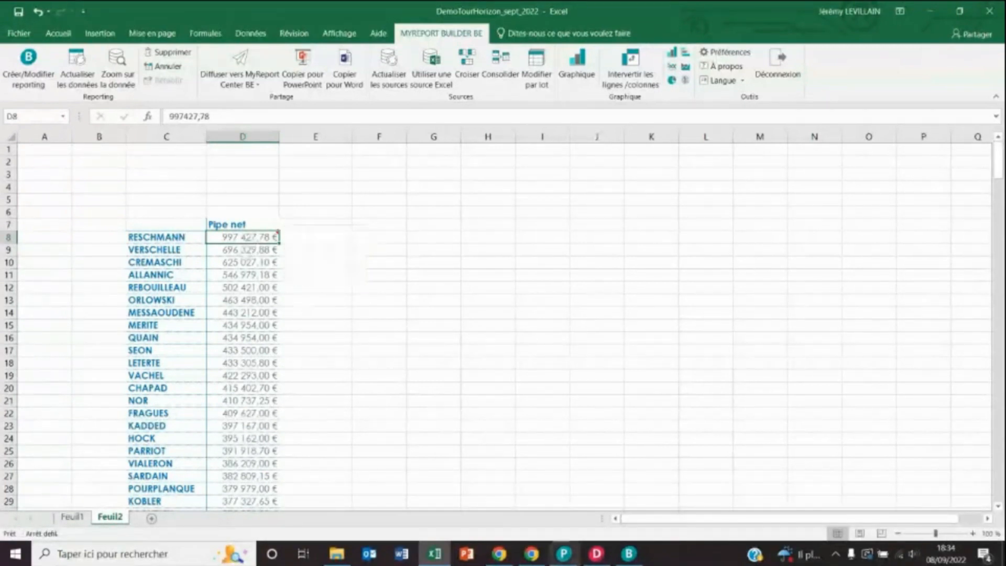
- Add Type de compte from the Compte folder as the outer row above Nom du client, then regenerate
left_click(629, 555)
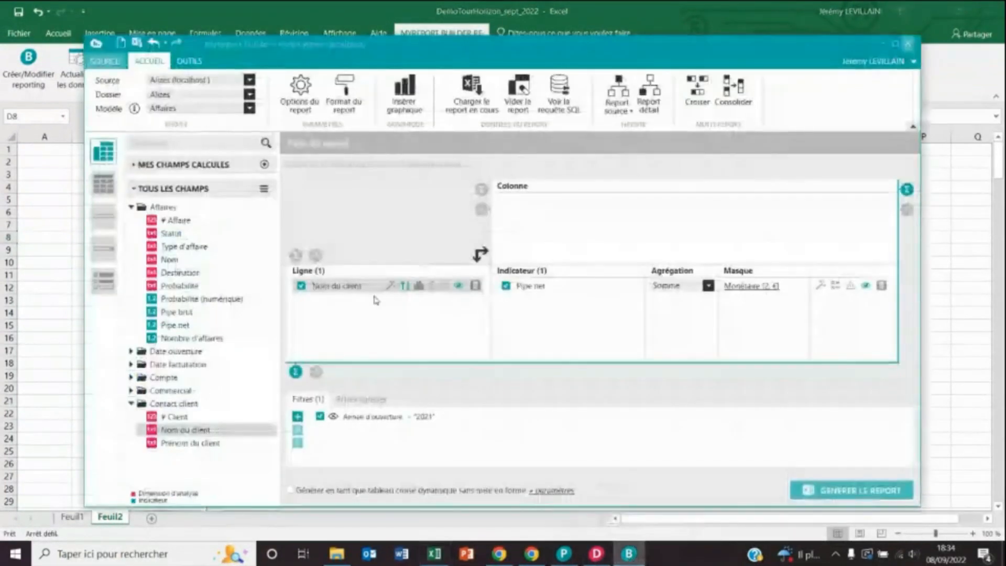
left_click(131, 377)
left_click_drag(181, 422, 325, 294)
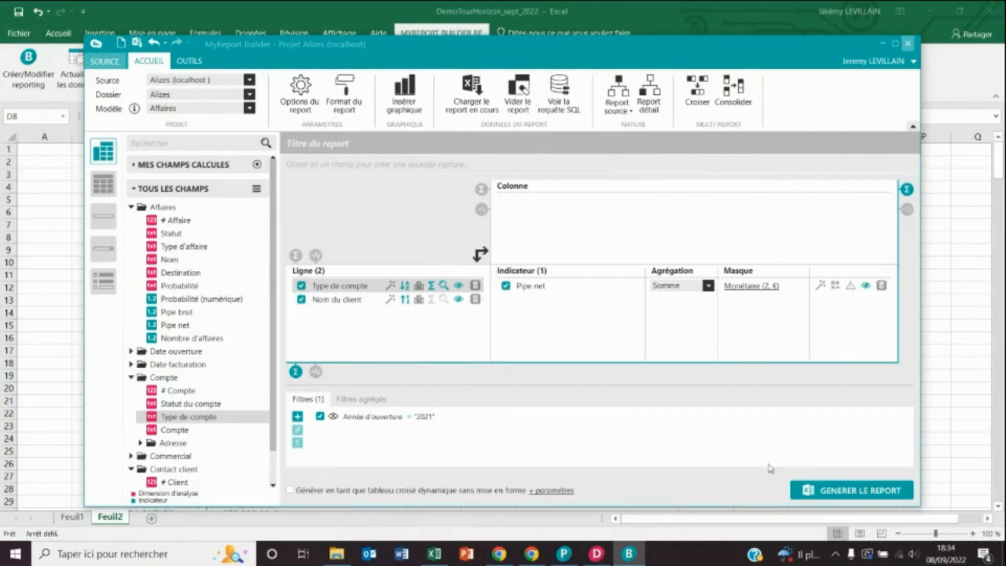
left_click(849, 498)
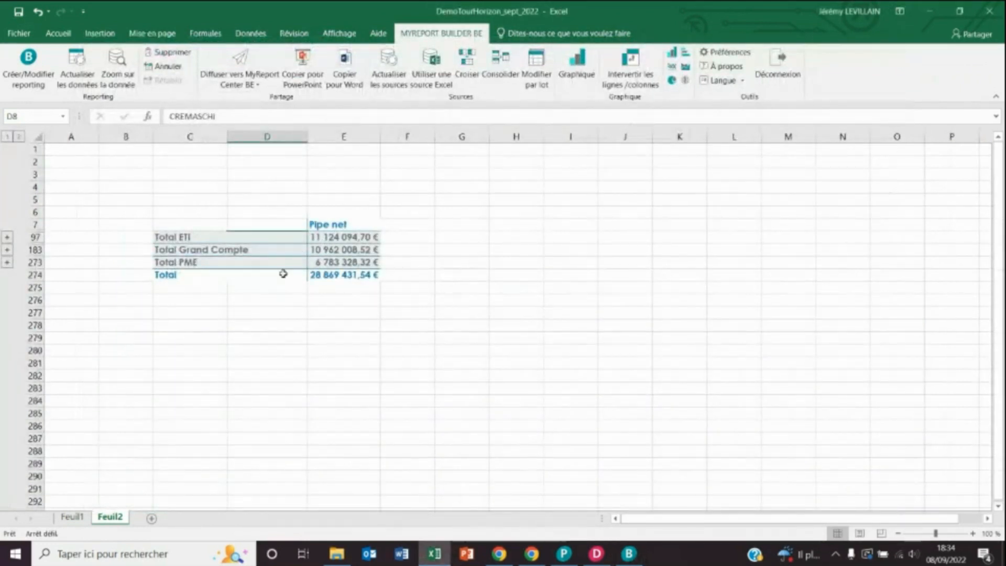
- Expand Total ETI to inspect its clients, collapse to outline level 1, and minimize Excel
left_click(8, 238)
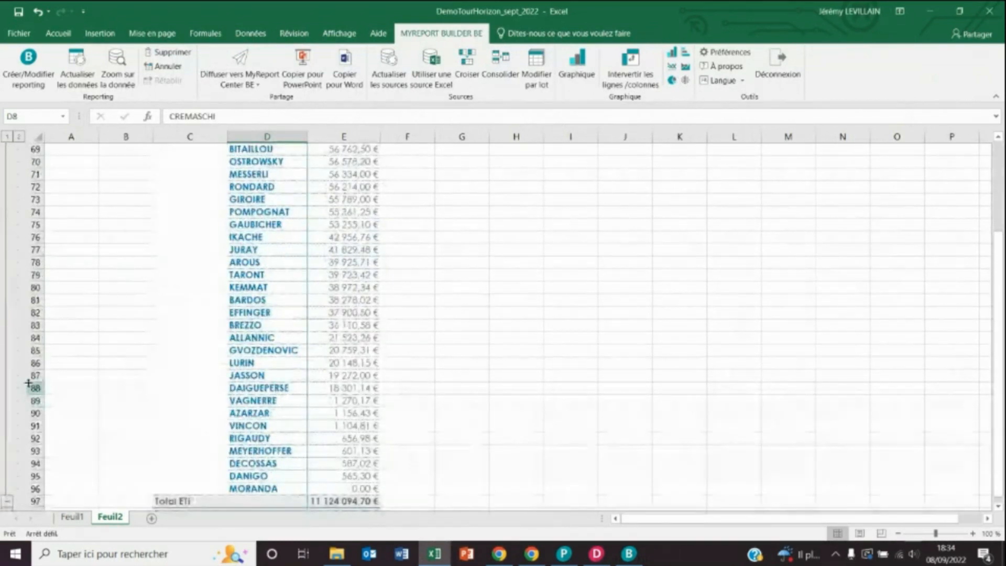
left_click(7, 136)
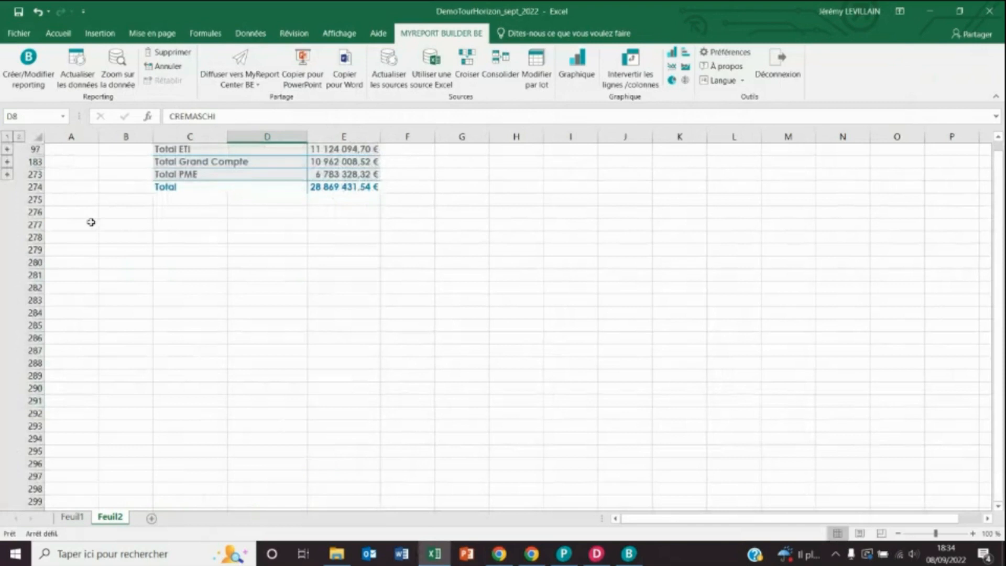
scroll(352, 300, "up", 3)
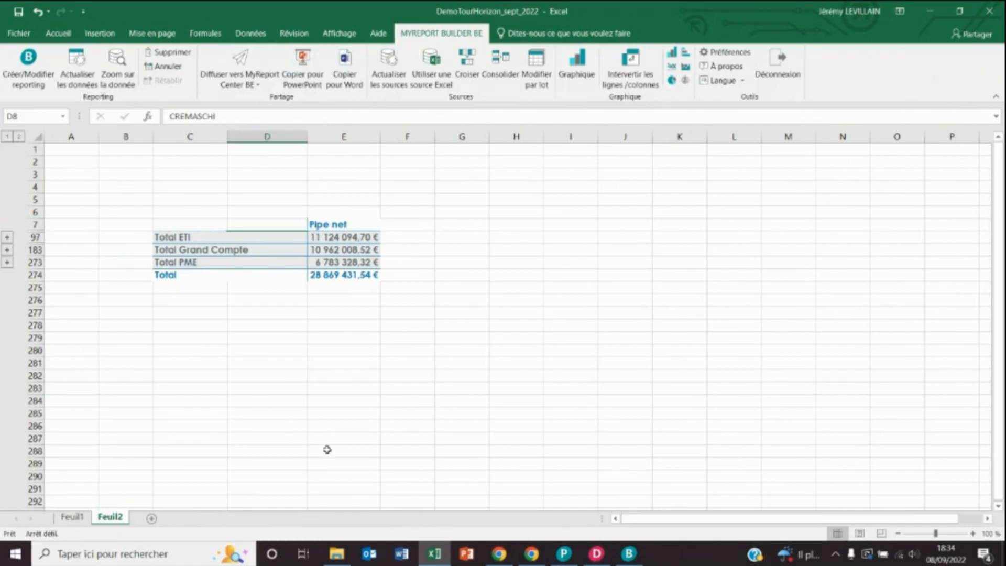
left_click(932, 13)
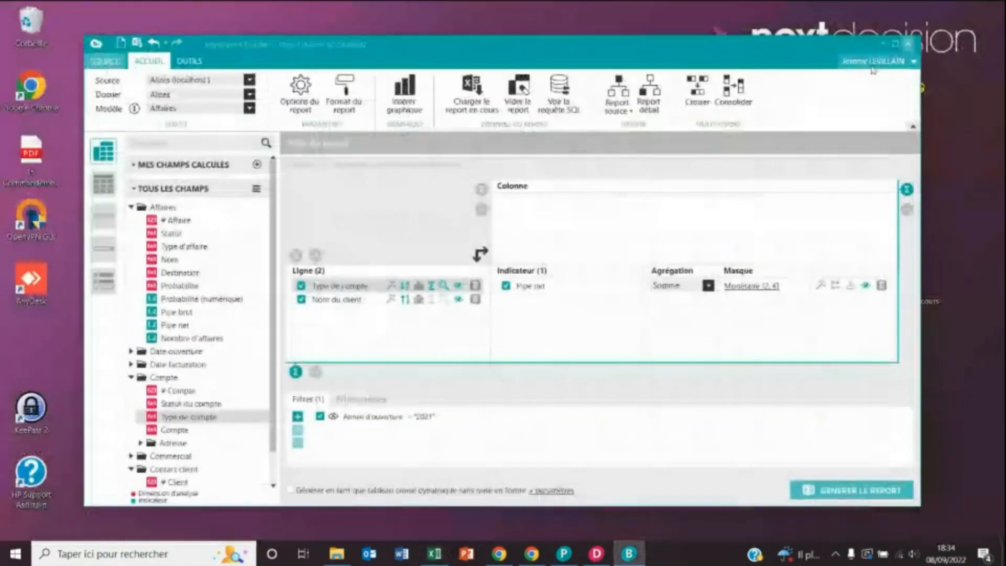
- Minimize the builder, open the desktop MyReport shortcuts folder, and bring up MyReport Data
left_click(884, 44)
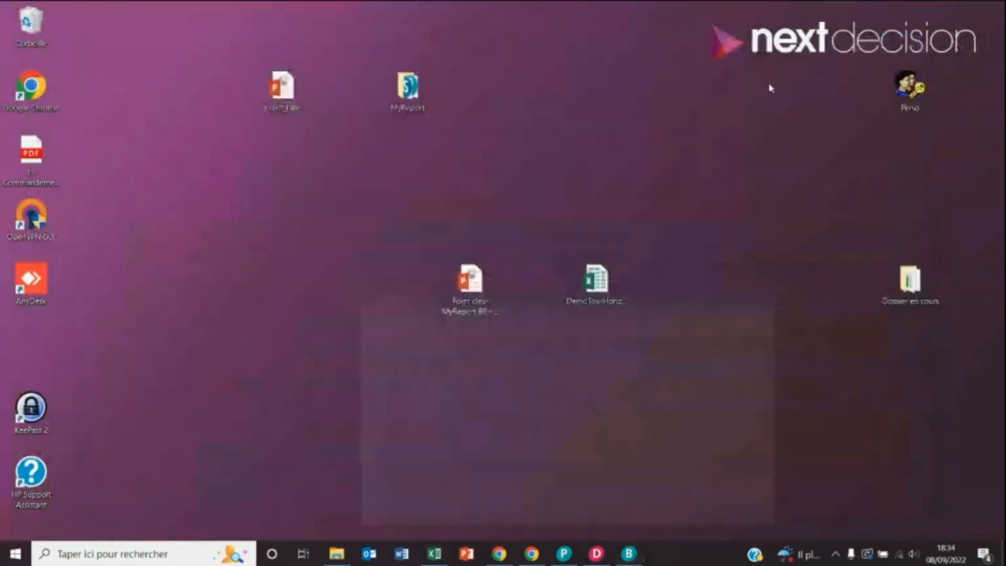
double_click(396, 93)
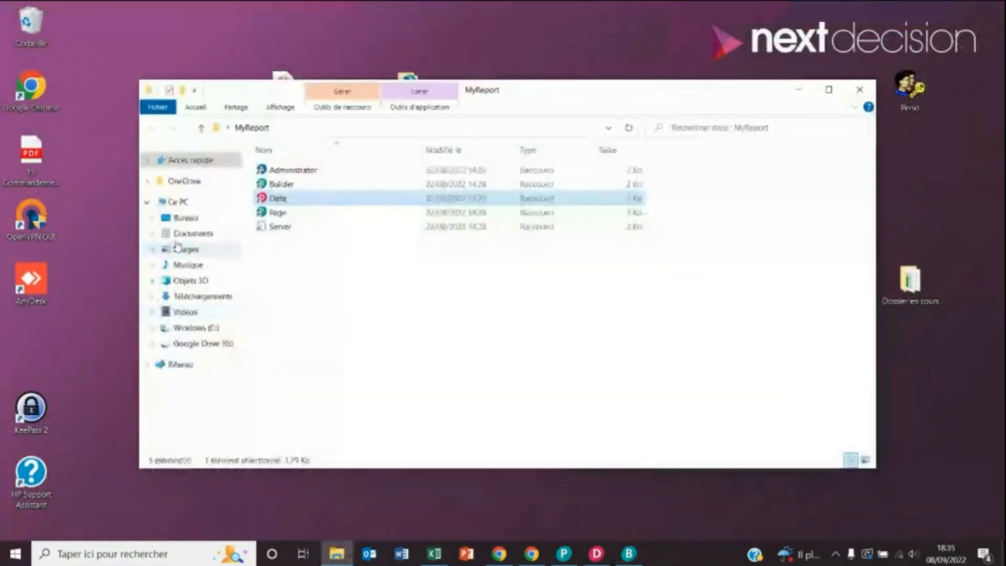
left_click(596, 553)
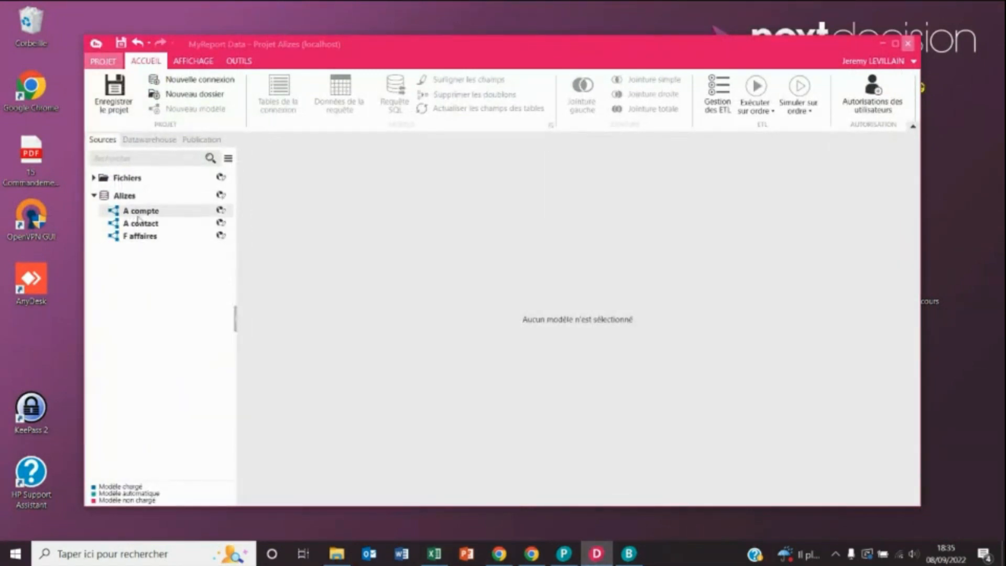
- Open the Affaires datawarehouse model and expand its Date ouverture and Date facturation field groups
left_click(145, 141)
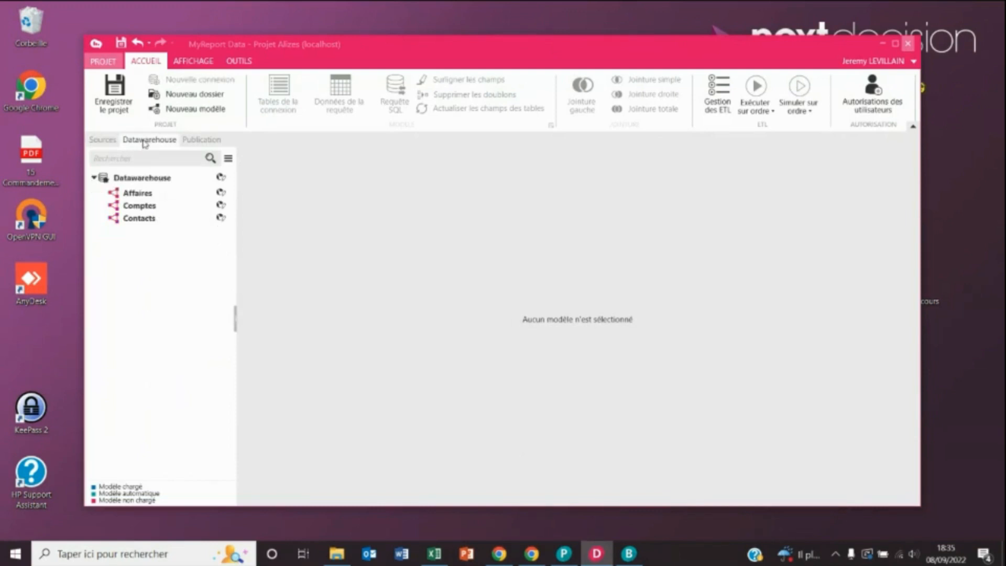
left_click(139, 195)
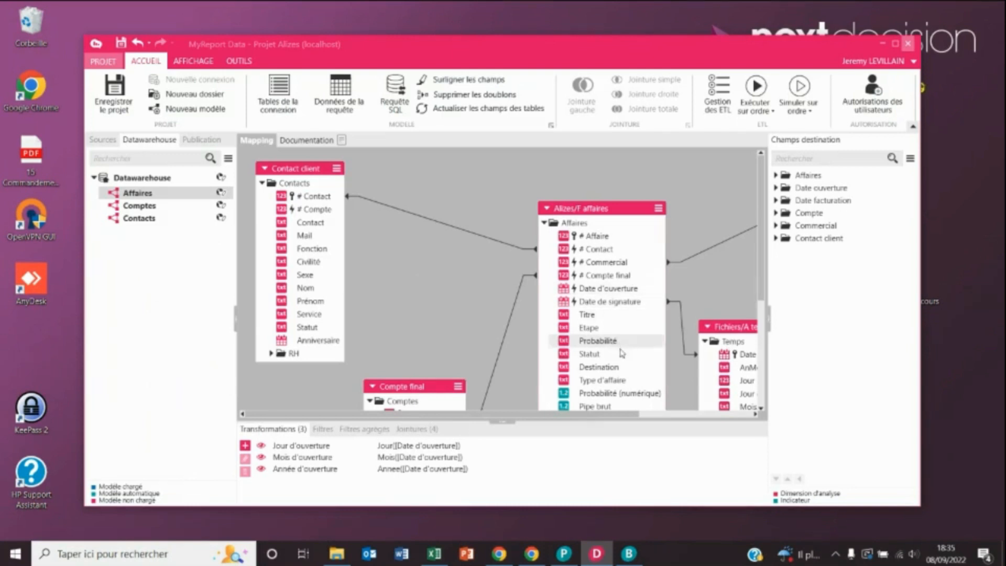
left_click(777, 176)
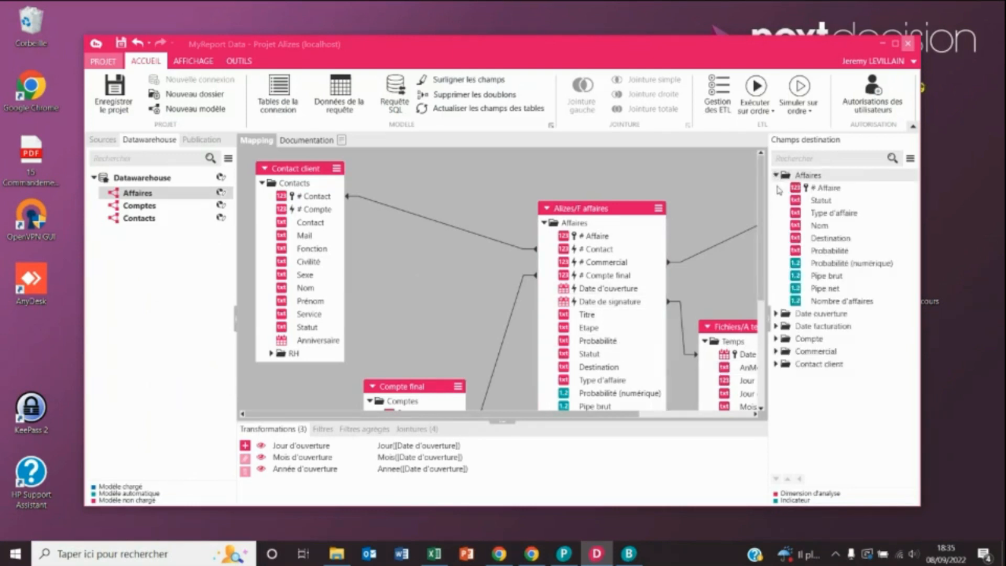
left_click(776, 314)
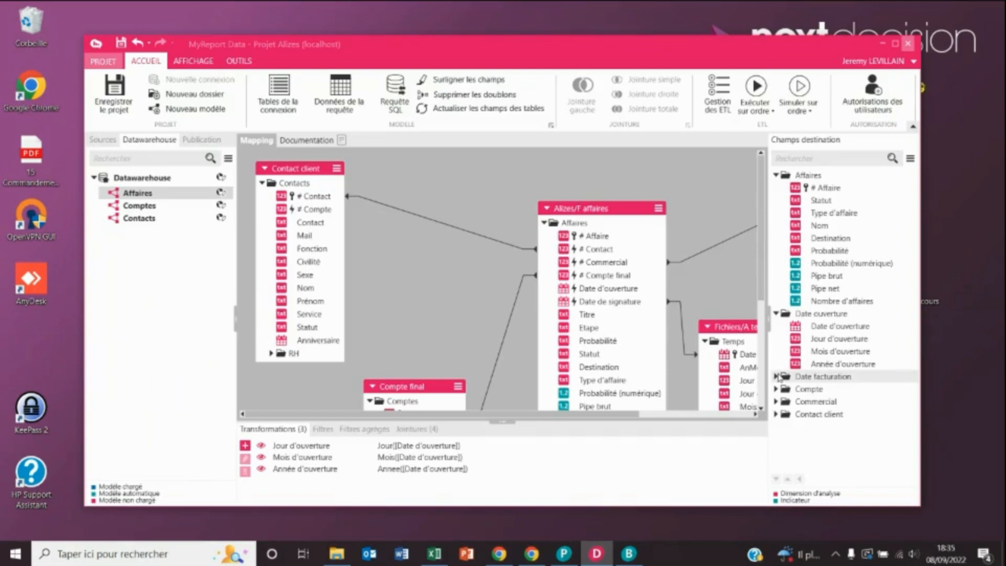
left_click(776, 376)
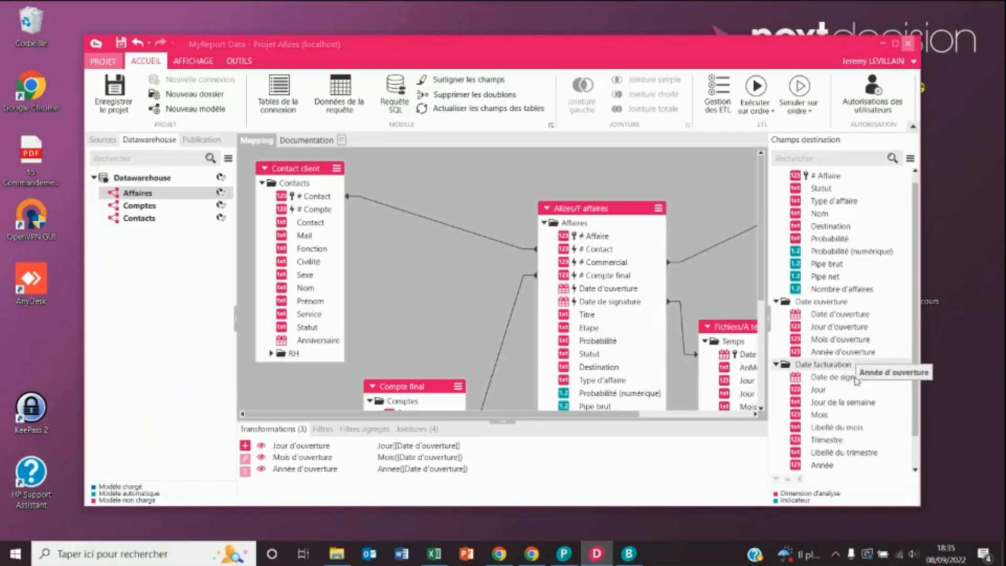
scroll(854, 374, "down", 1)
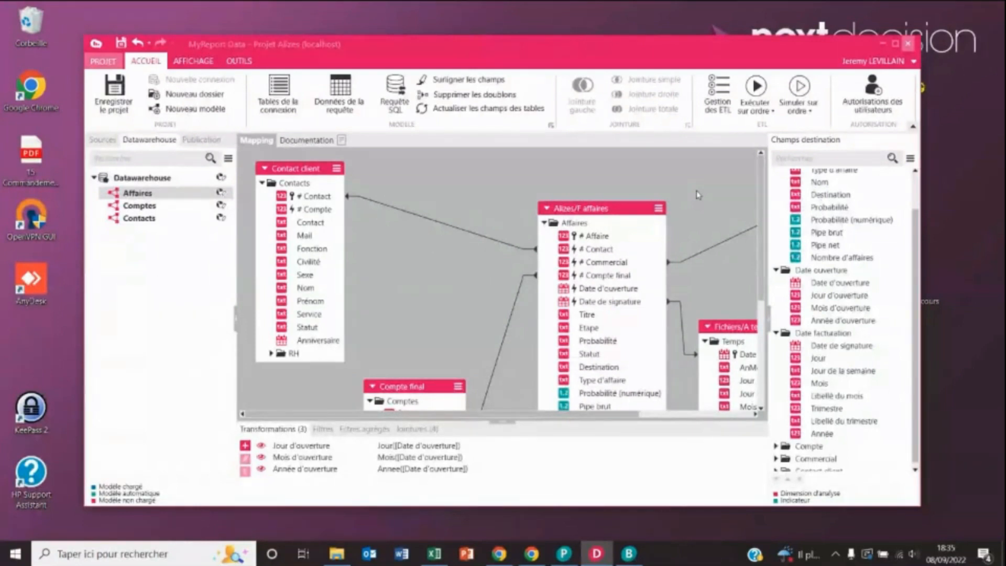
left_click(433, 554)
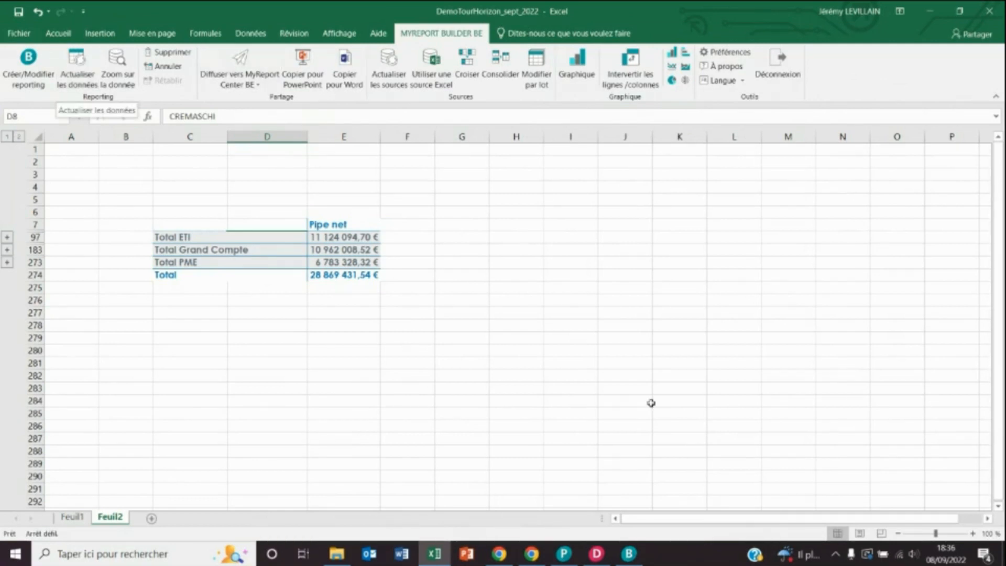
- Bring MyReport Page to the front and maximize it to full screen
left_click(562, 558)
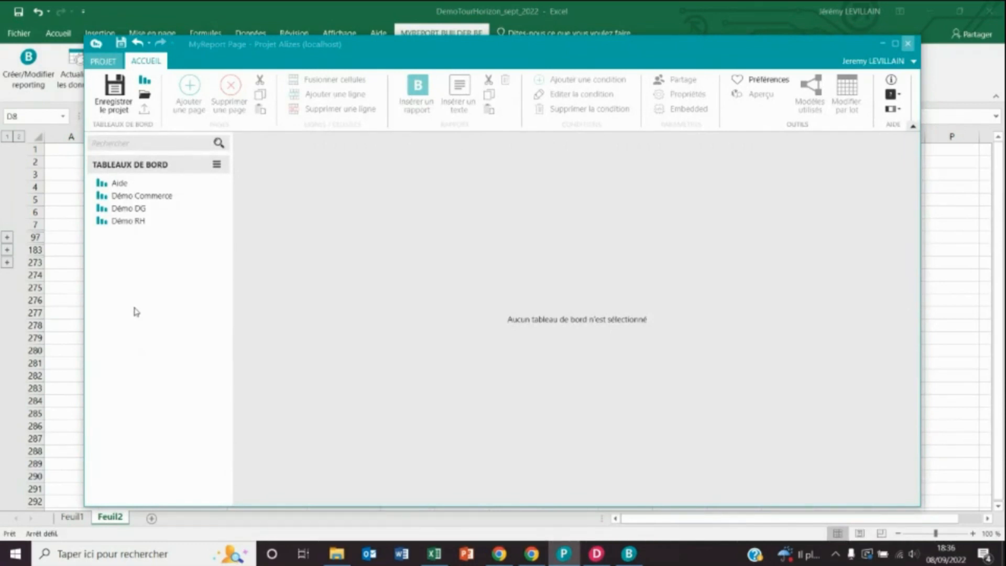
left_click(895, 44)
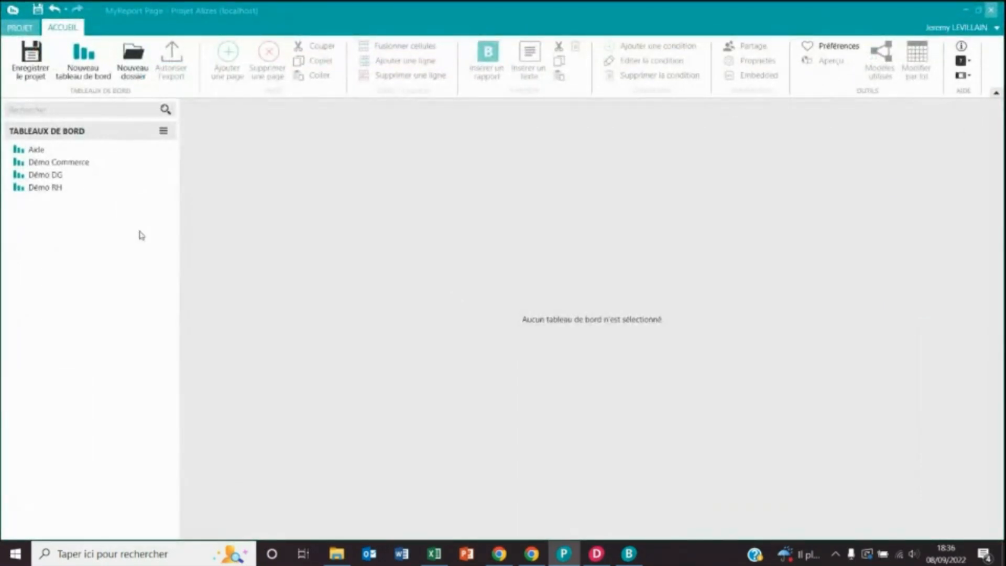
- Create a new dashboard named 'DEMO' via Nouveau > Nouveau tableau de bord
right_click(83, 245)
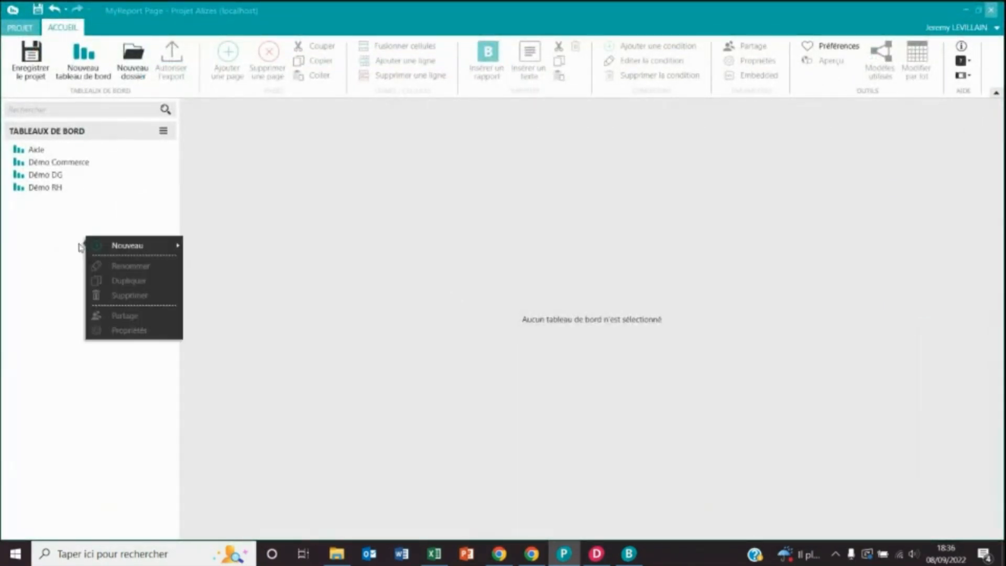
mouse_move(150, 245)
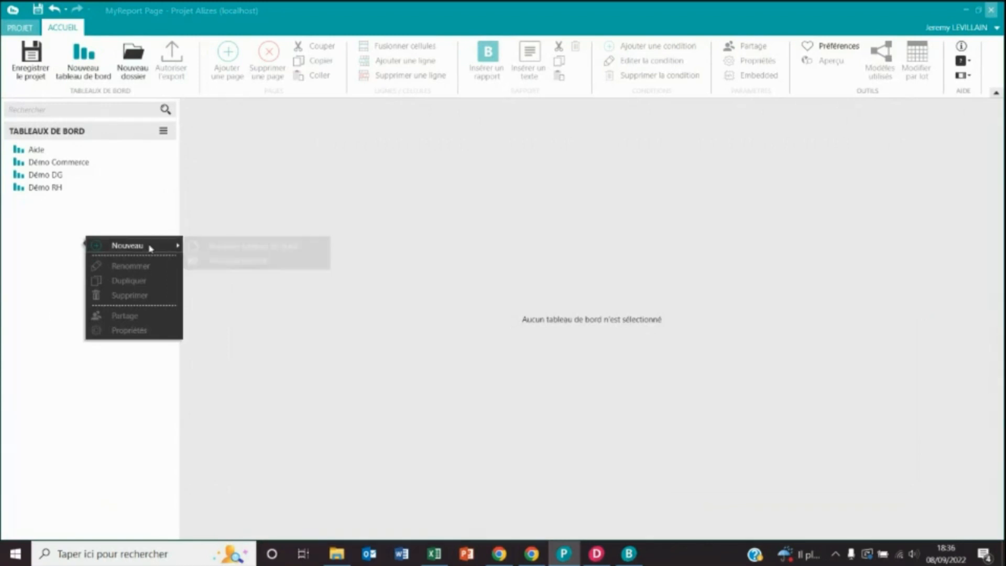
left_click(263, 247)
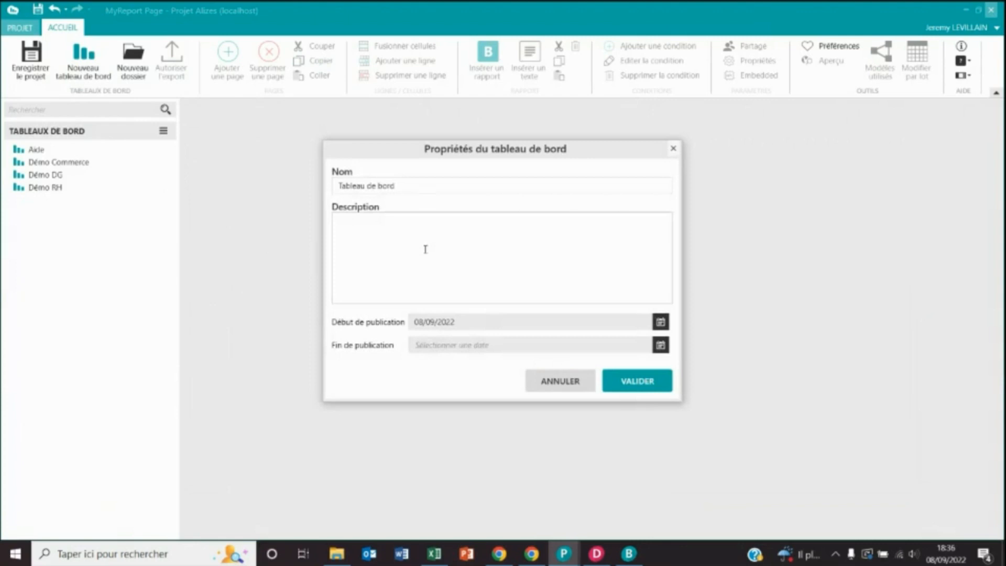
left_click_drag(415, 187, 285, 193)
type("D")
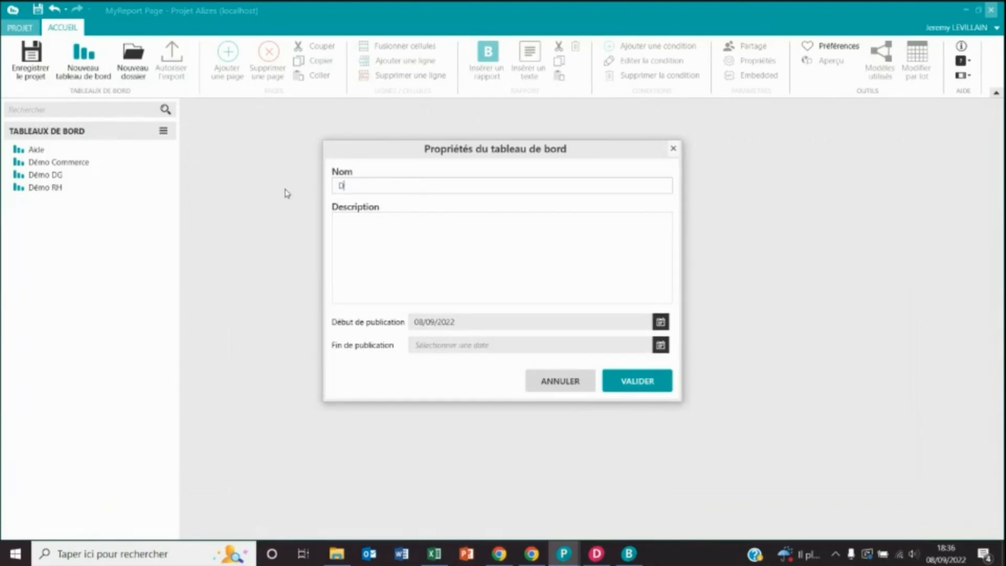
type("EMO")
left_click(638, 381)
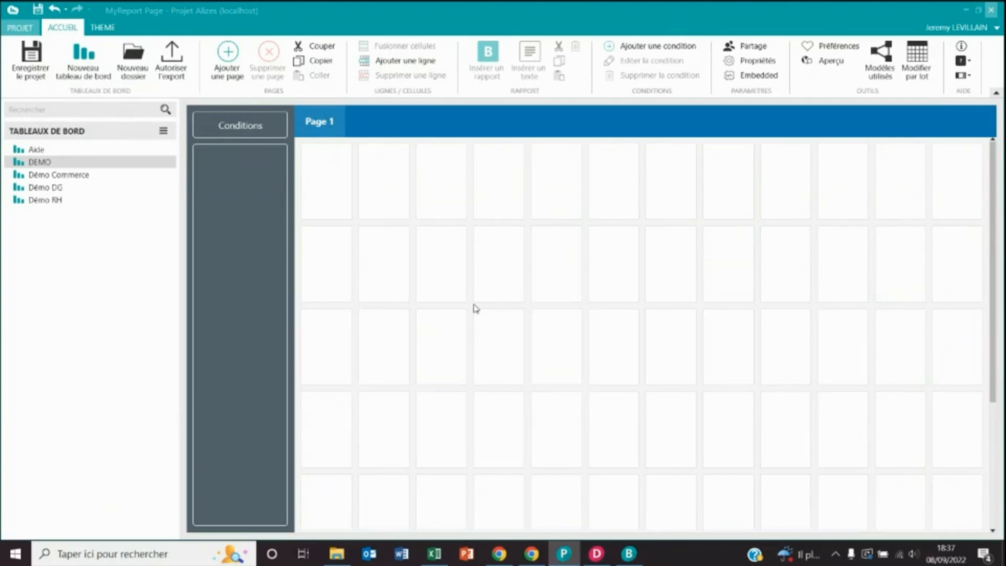
- Rename Page 1 to 'Suivi affaire' and insert a report over a 2x3 cell block
right_click(326, 125)
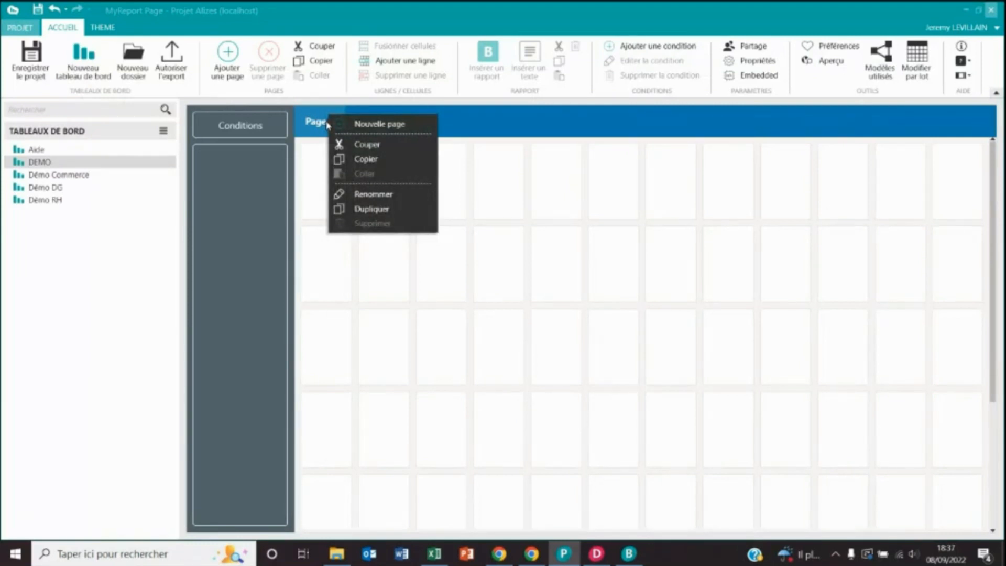
left_click(375, 196)
type("Affa")
key("BackSpace")
key("BackSpace")
key("BackSpace")
key("BackSpace")
type("Suivi affaire")
left_click(337, 191)
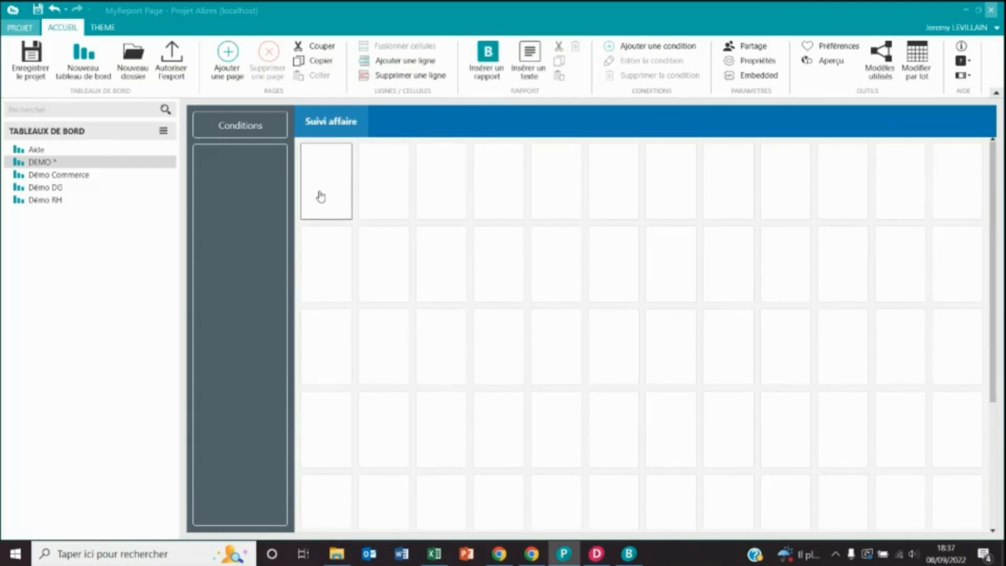
left_click_drag(319, 181, 465, 279)
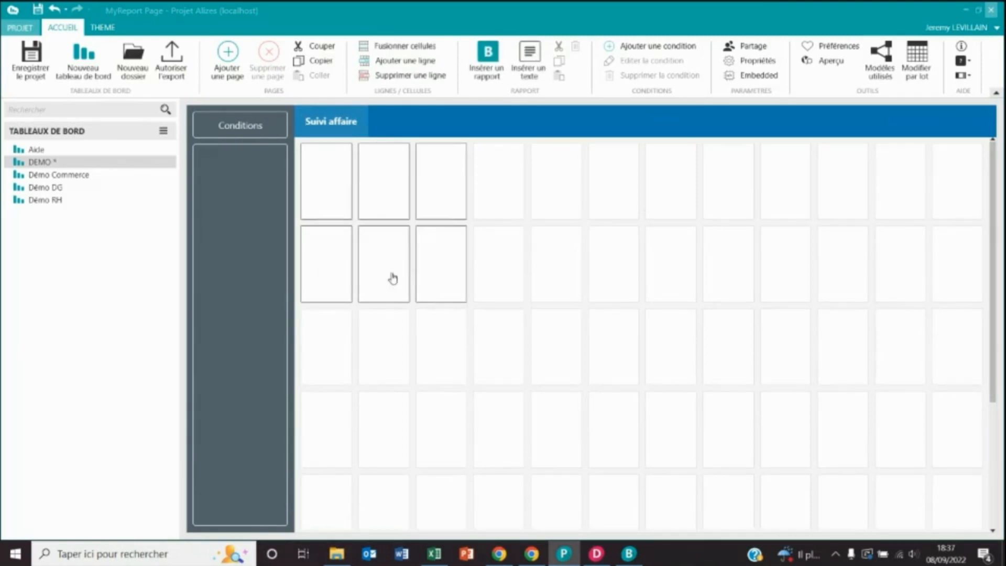
double_click(505, 208)
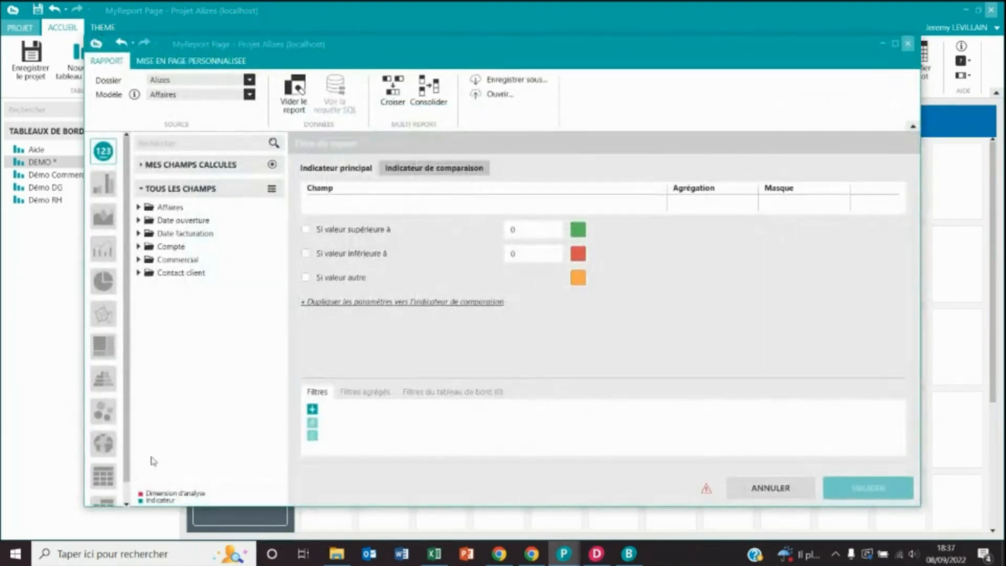
- Build a KPI report on the sum of Nombre d'affaires from the Affaires fields and validate it
left_click(138, 208)
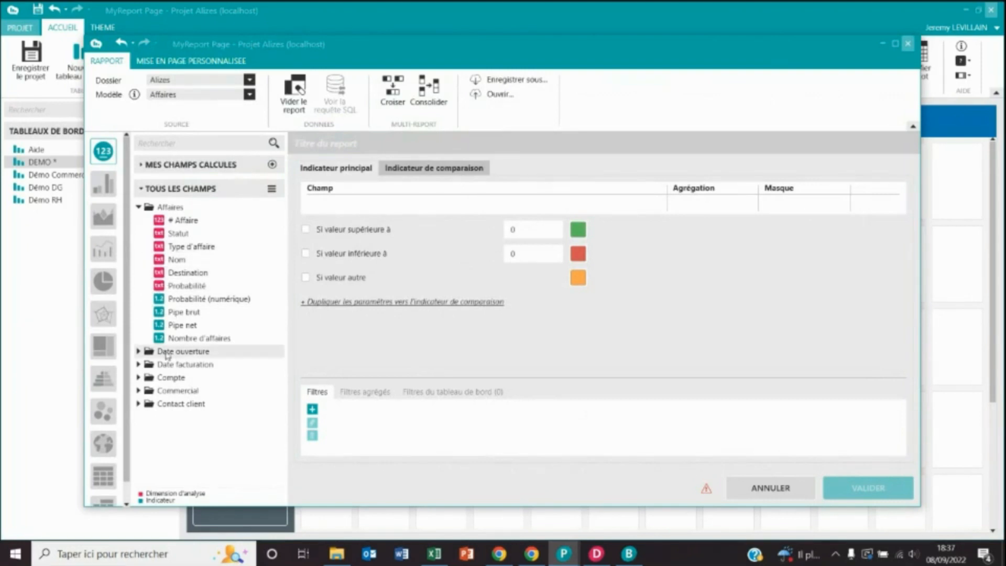
double_click(181, 339)
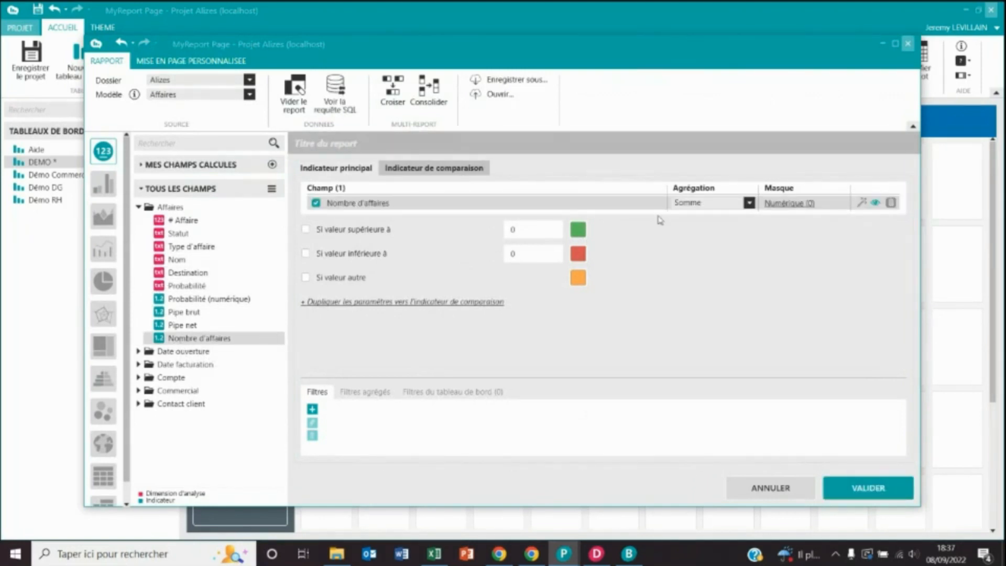
left_click(854, 492)
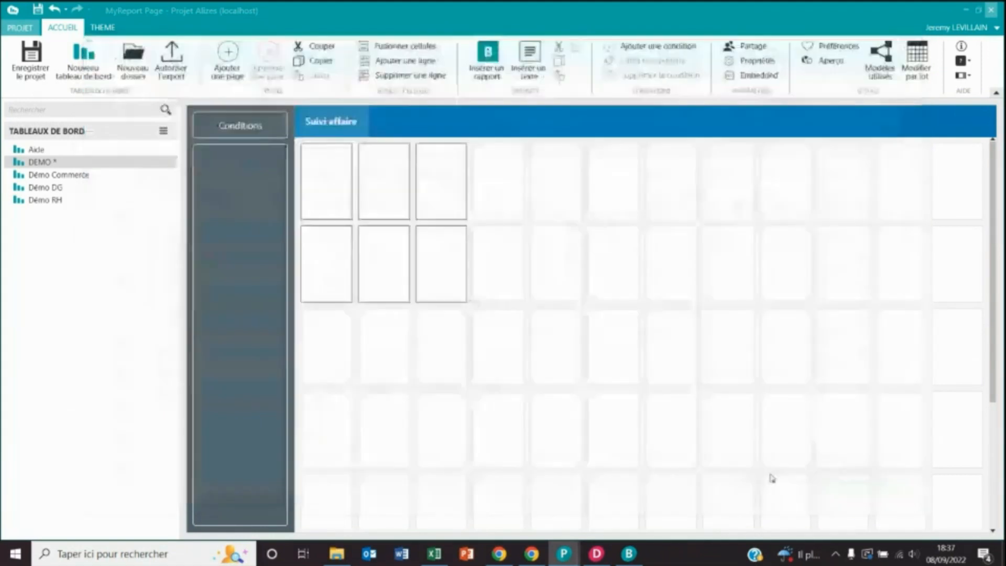
left_click(829, 60)
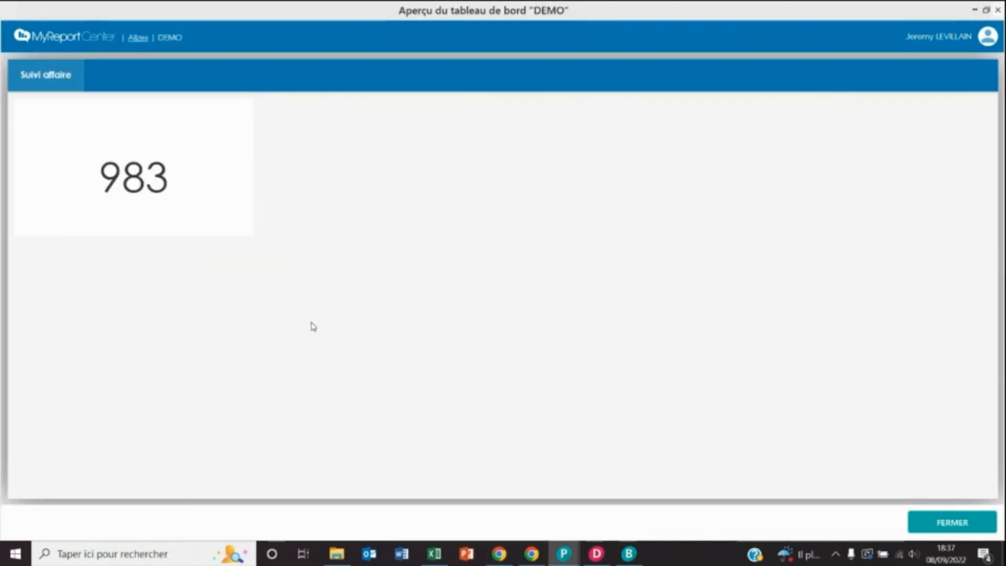
left_click(949, 525)
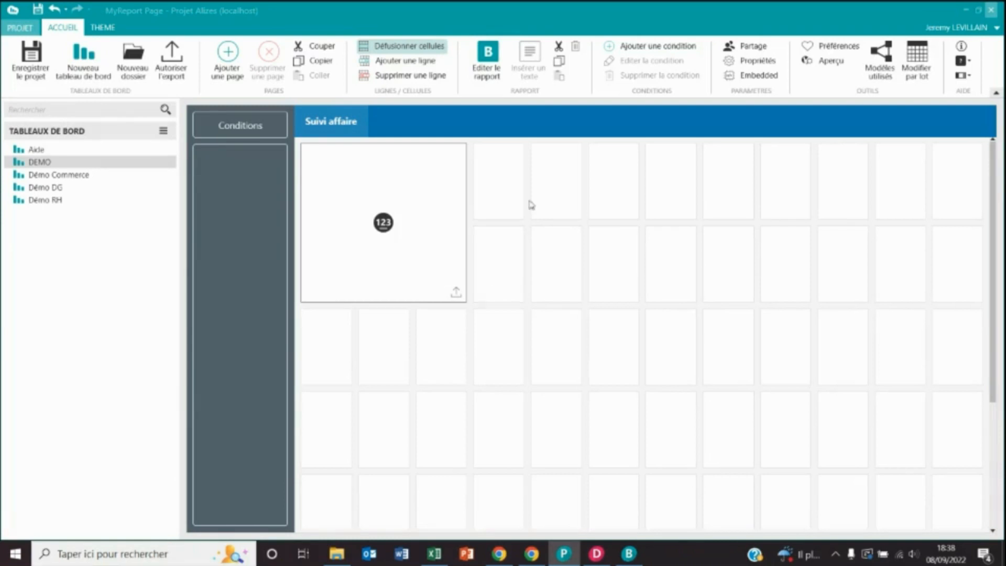
- Create an 'Année' condition on Année d'ouverture that requires a value, with empty values and search disabled
left_click(650, 46)
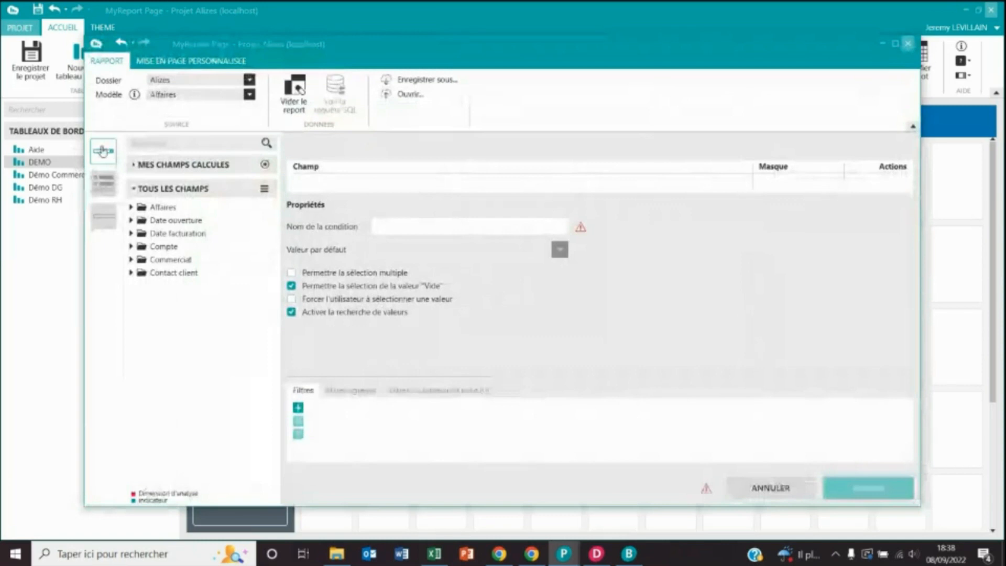
left_click(131, 220)
left_click_drag(199, 273, 317, 193)
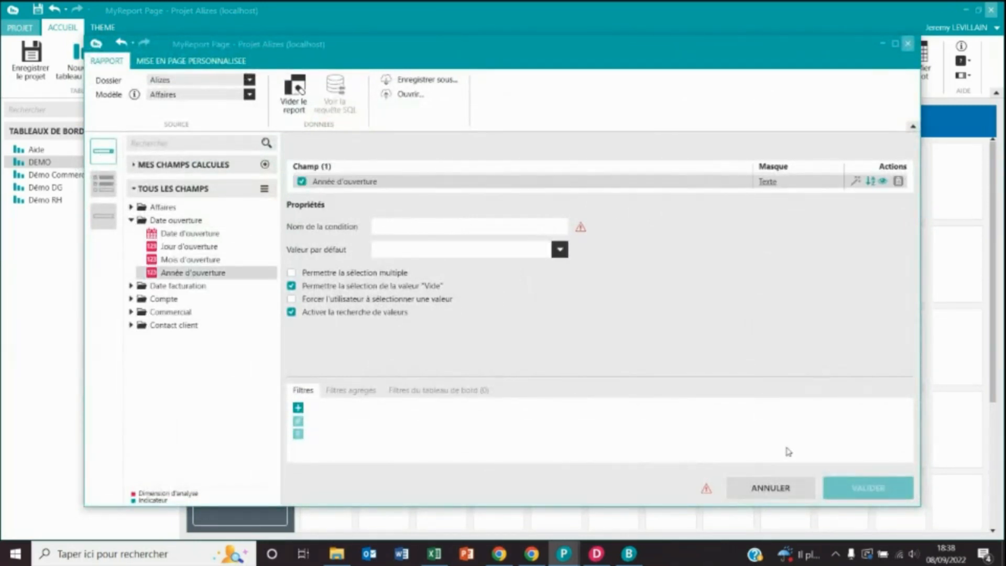
left_click(454, 231)
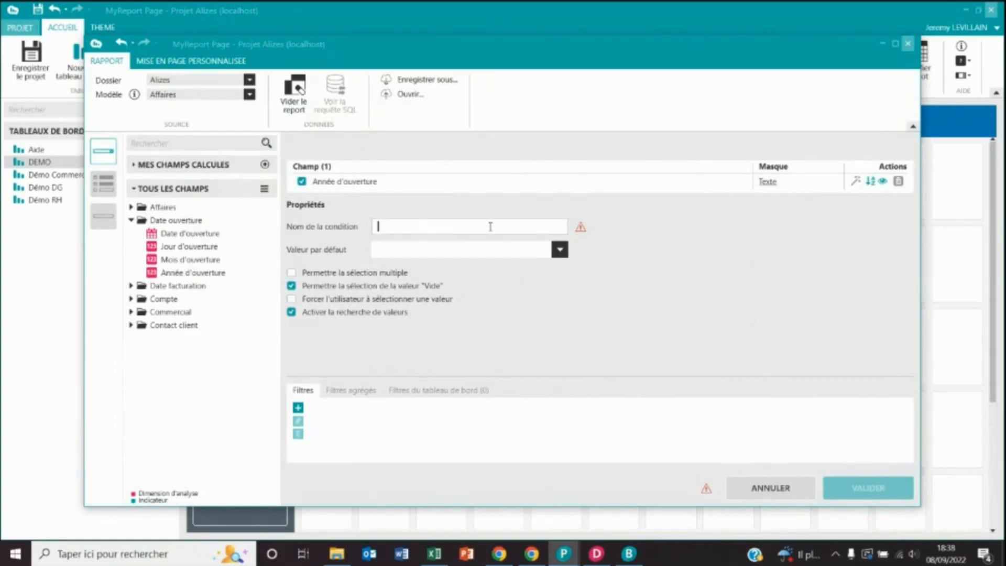
type("Année")
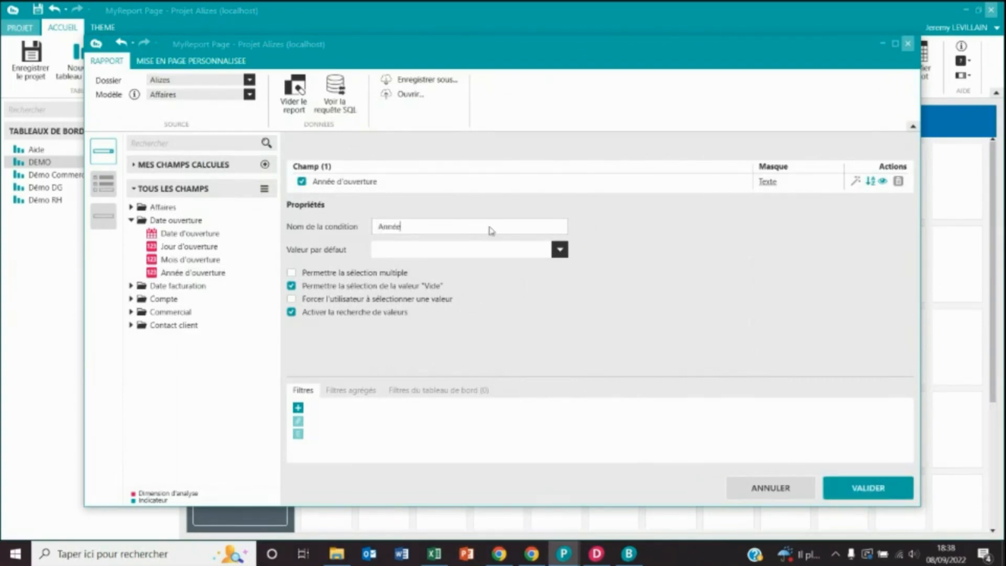
left_click(321, 288)
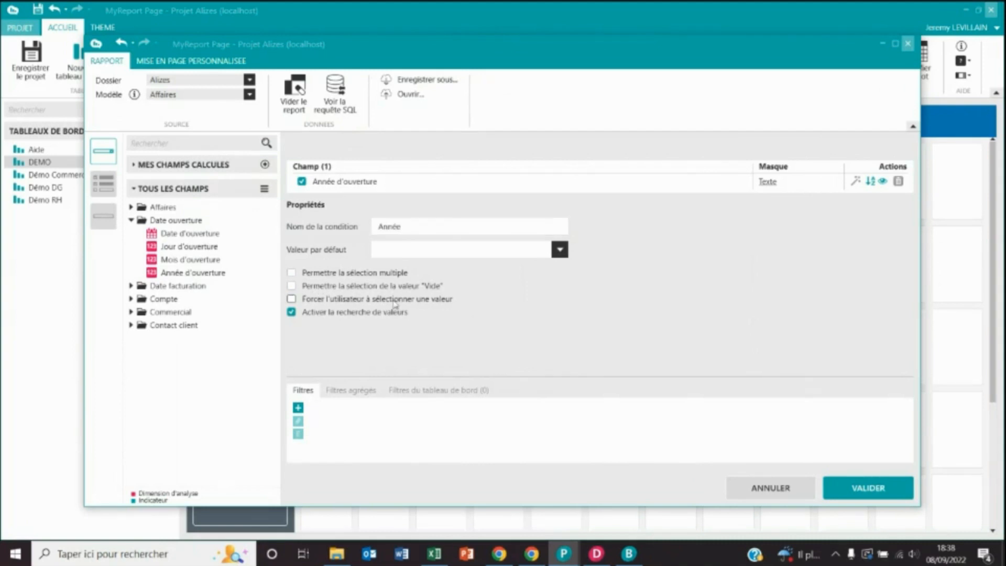
left_click(341, 302)
left_click(292, 313)
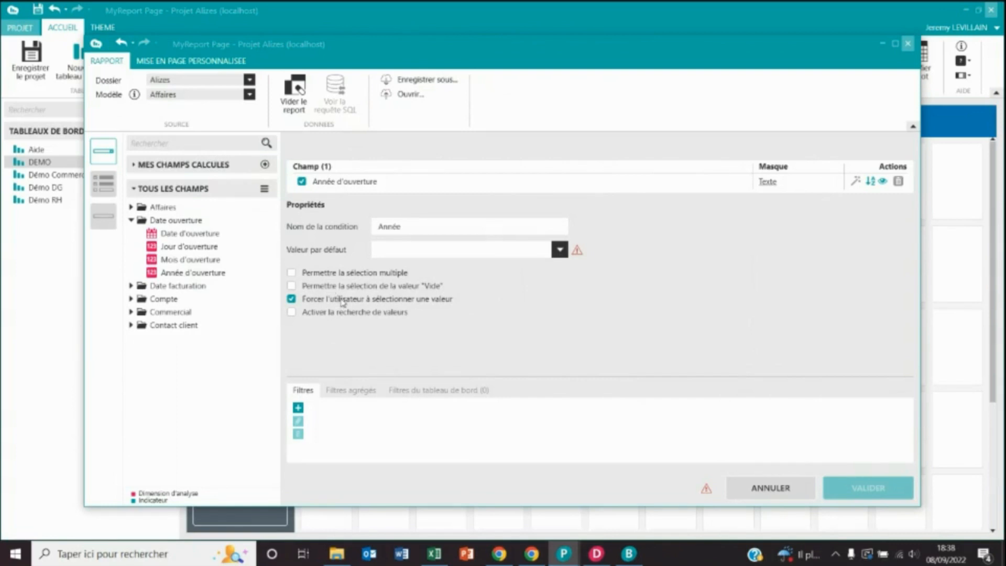
- Give the Année condition a default value of 2021 and validate it
left_click(468, 252)
type("20")
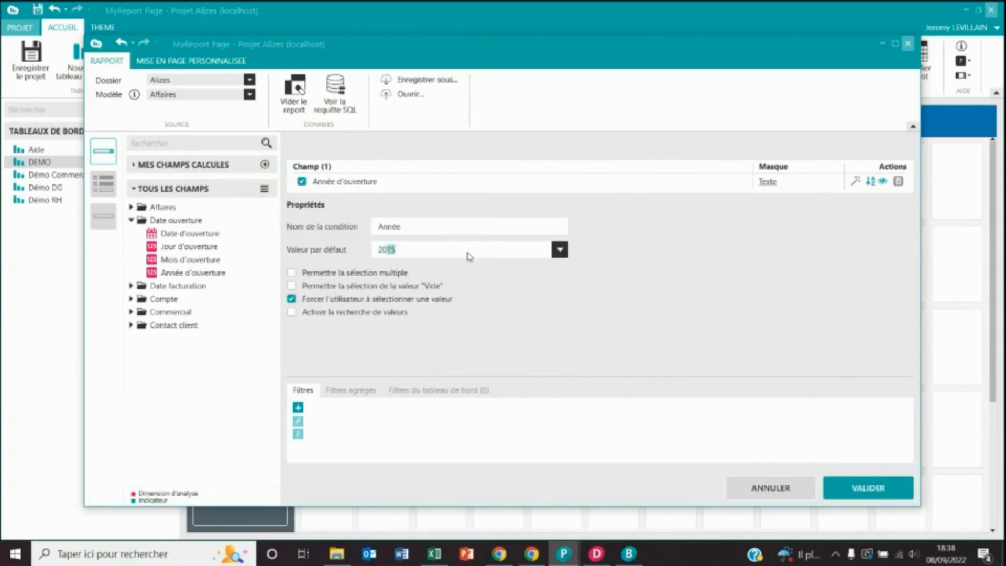
type("21")
left_click_drag(455, 255, 371, 252)
key("BackSpace")
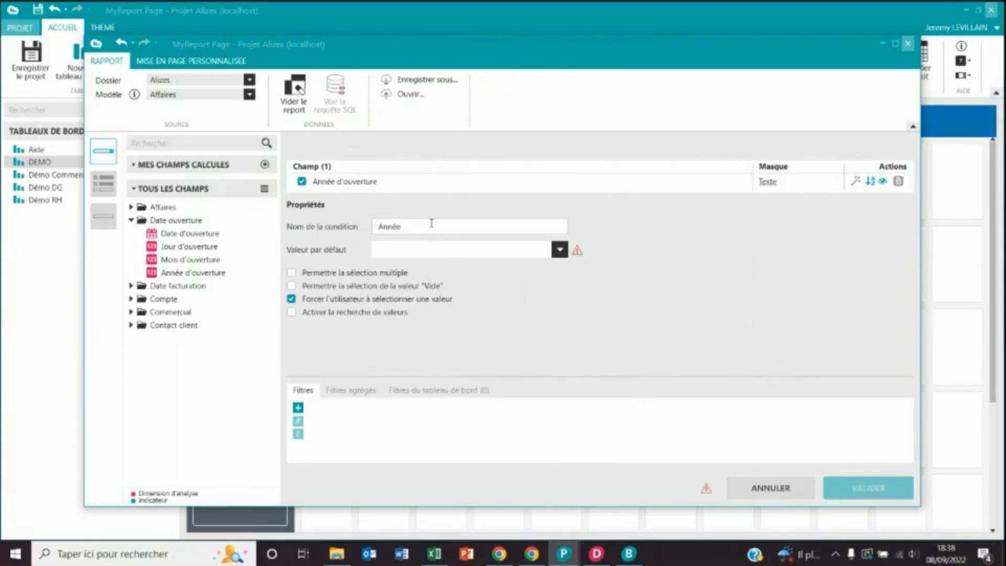
left_click(442, 224)
left_click(579, 253)
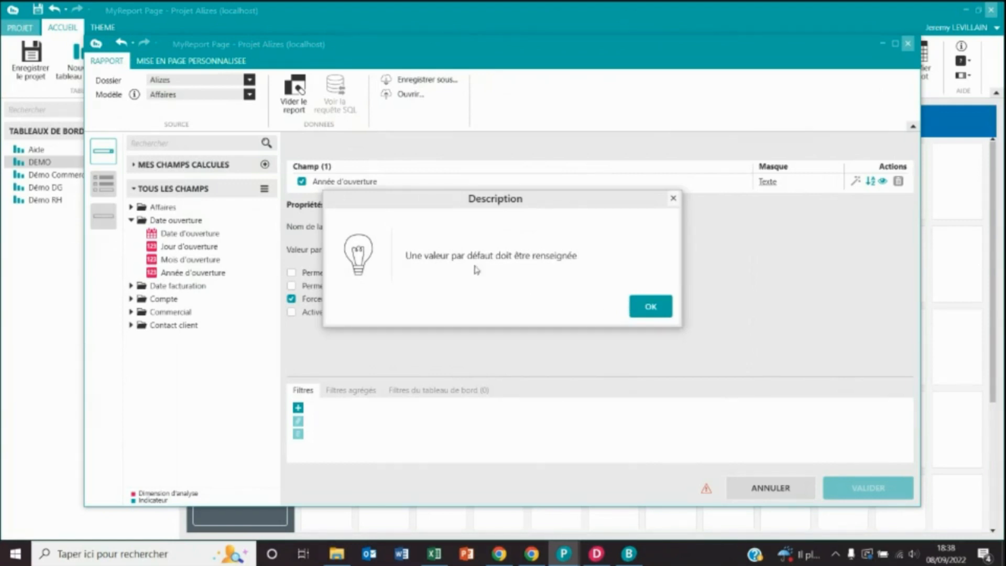
left_click(650, 306)
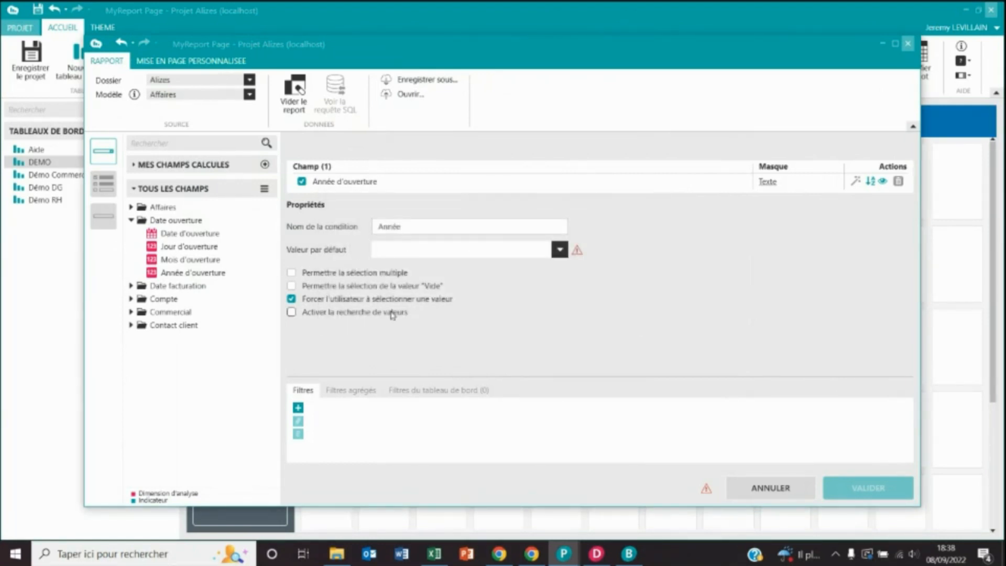
left_click(420, 250)
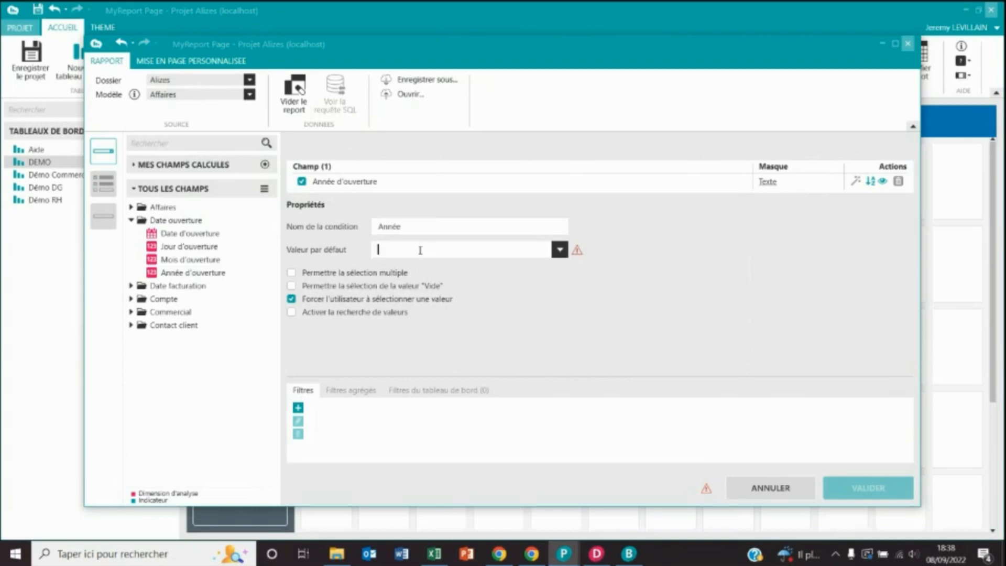
type("2021")
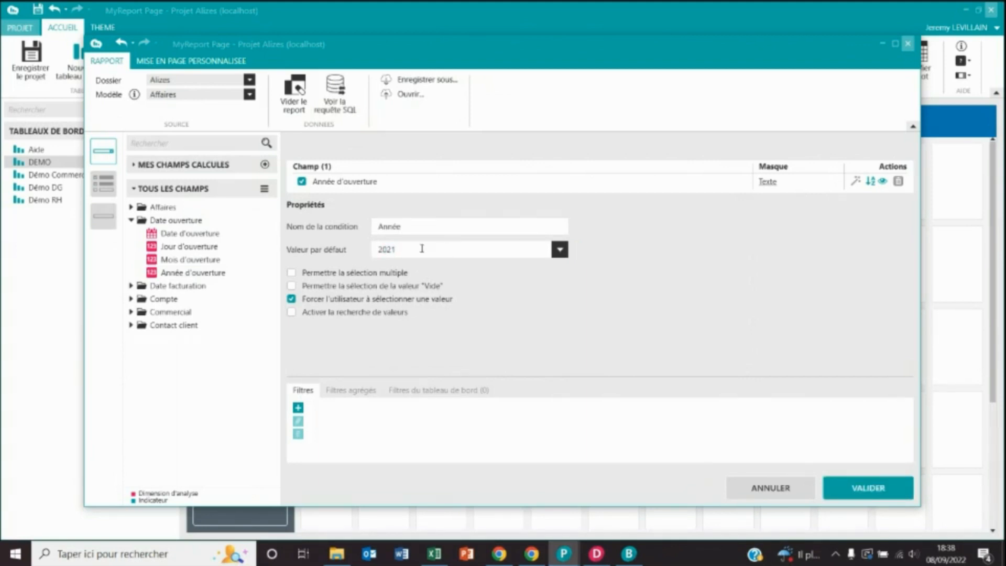
left_click(880, 490)
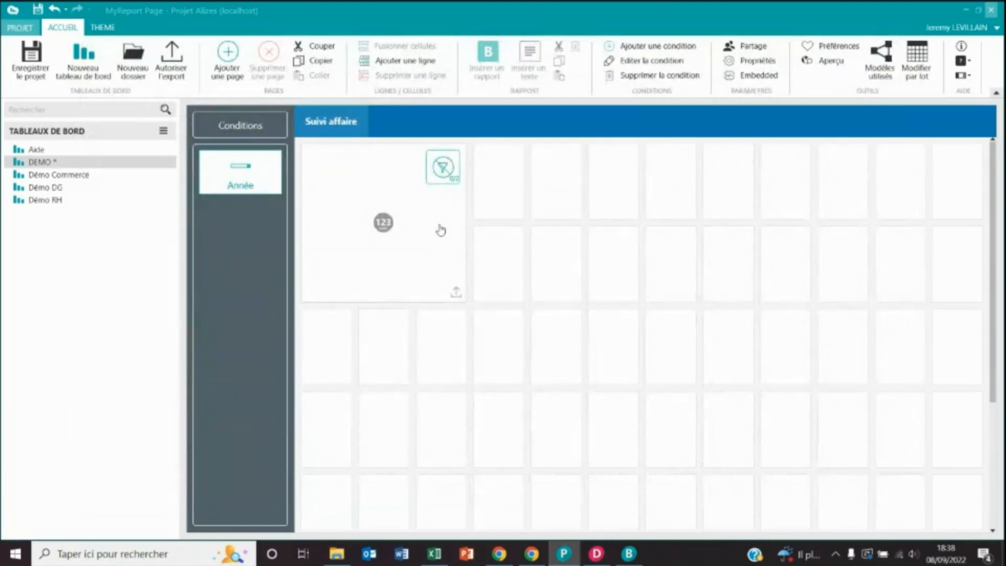
- Link the Nombre d'affaires indicator to the 'Liste déroulante : Année' dashboard filter and validate
double_click(440, 231)
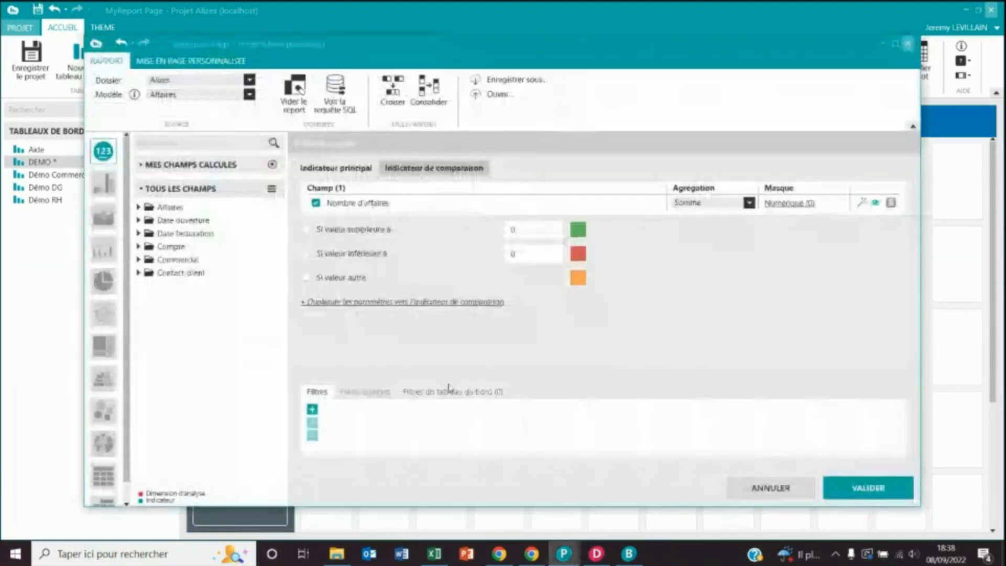
left_click(448, 390)
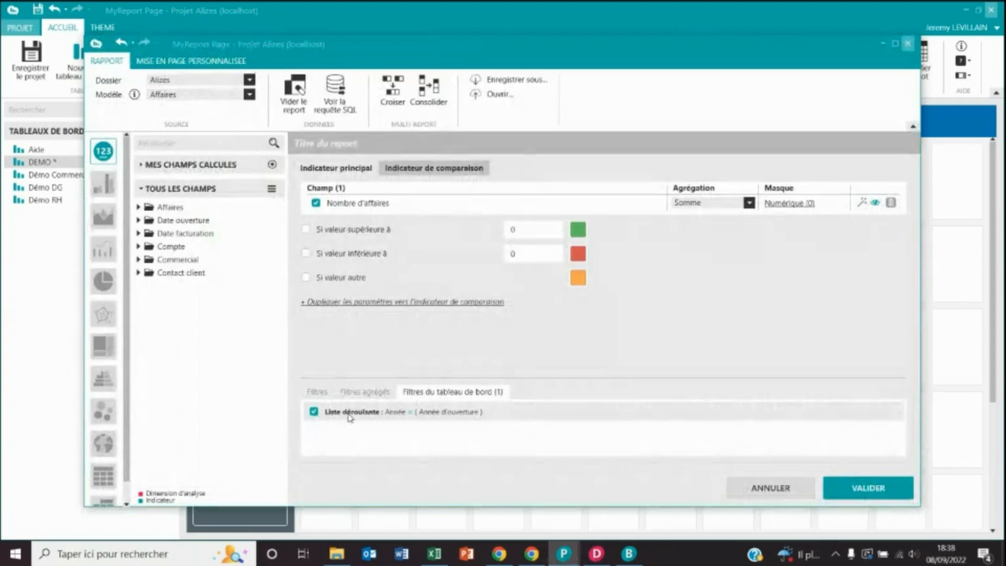
left_click(858, 488)
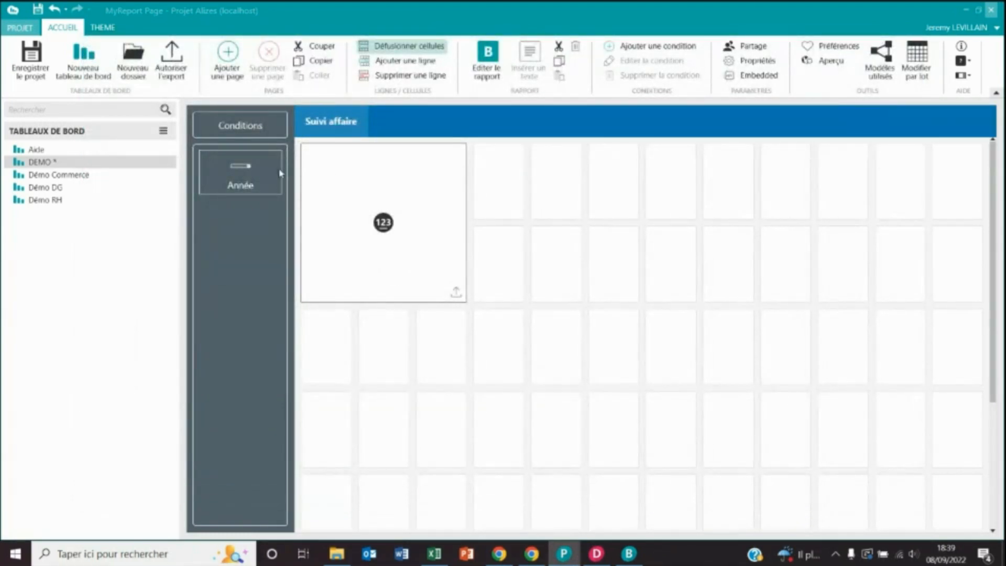
left_click(832, 60)
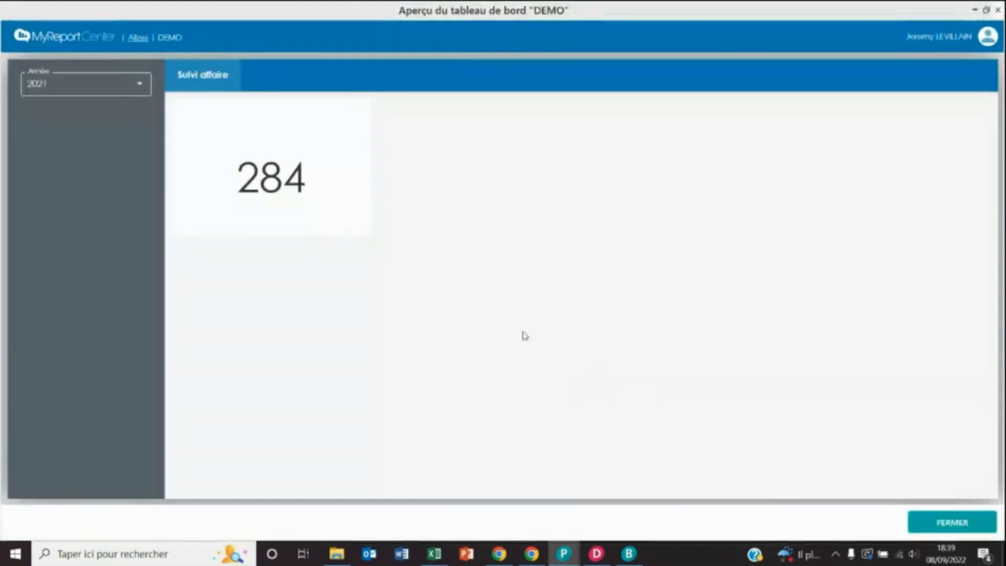
left_click(135, 85)
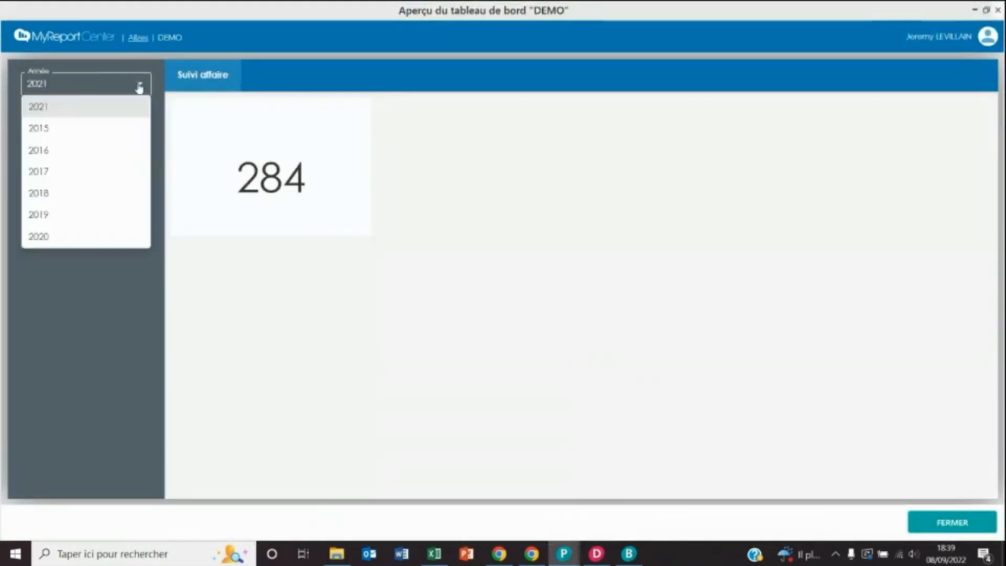
left_click(63, 237)
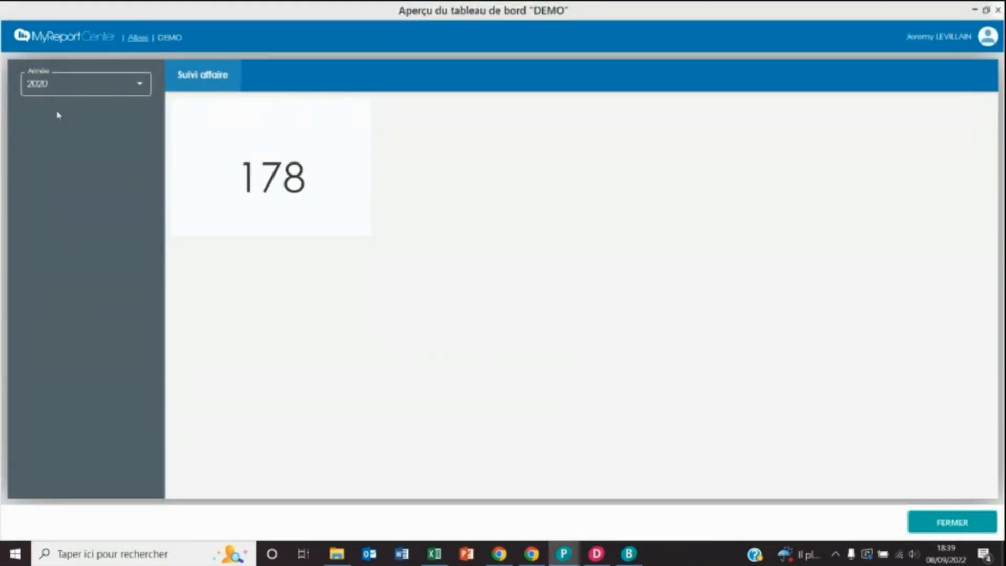
left_click(914, 519)
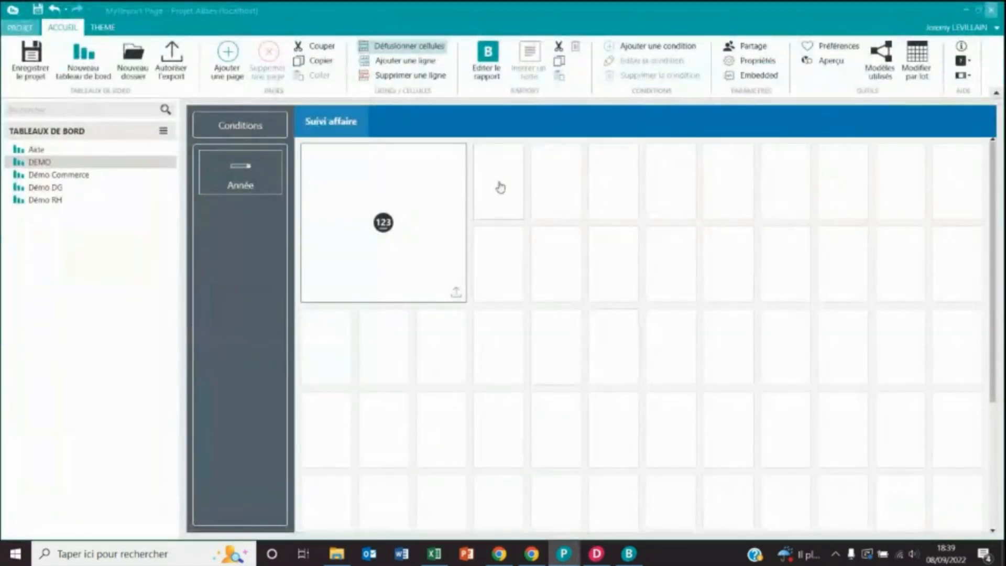
- Insert a bar chart report into the cell block below the indicator
left_click_drag(501, 187, 620, 212)
left_click_drag(338, 350, 663, 420)
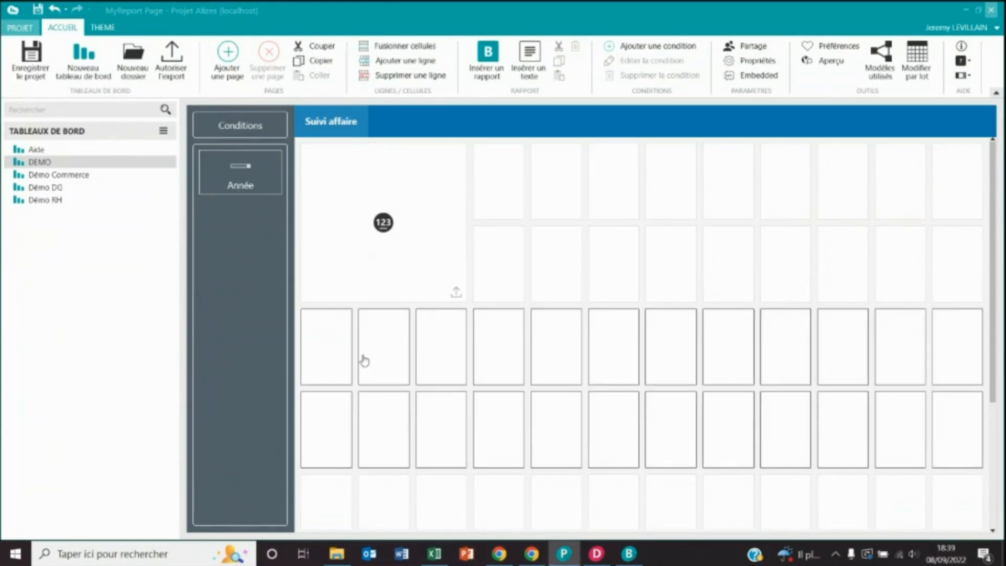
left_click(489, 65)
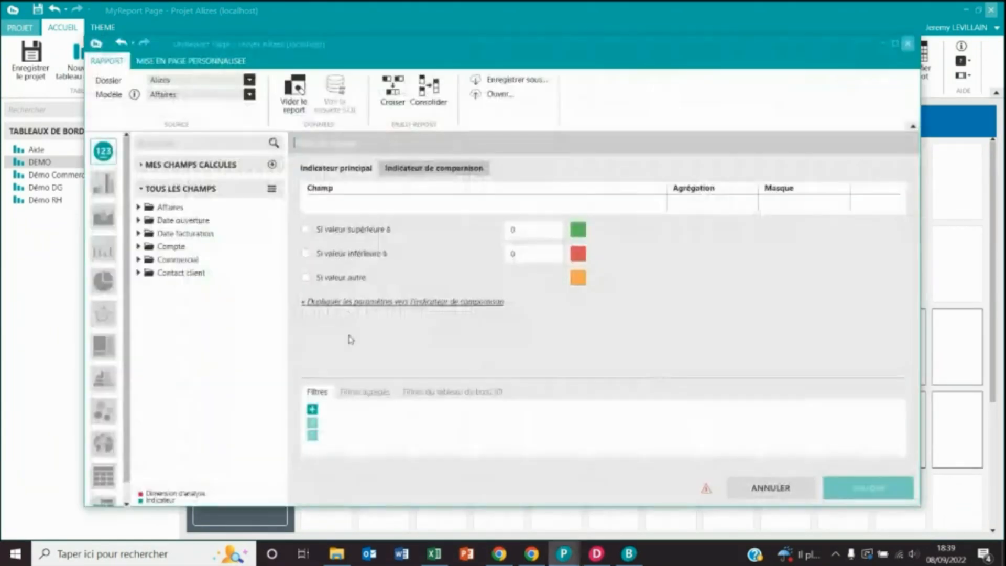
left_click(101, 196)
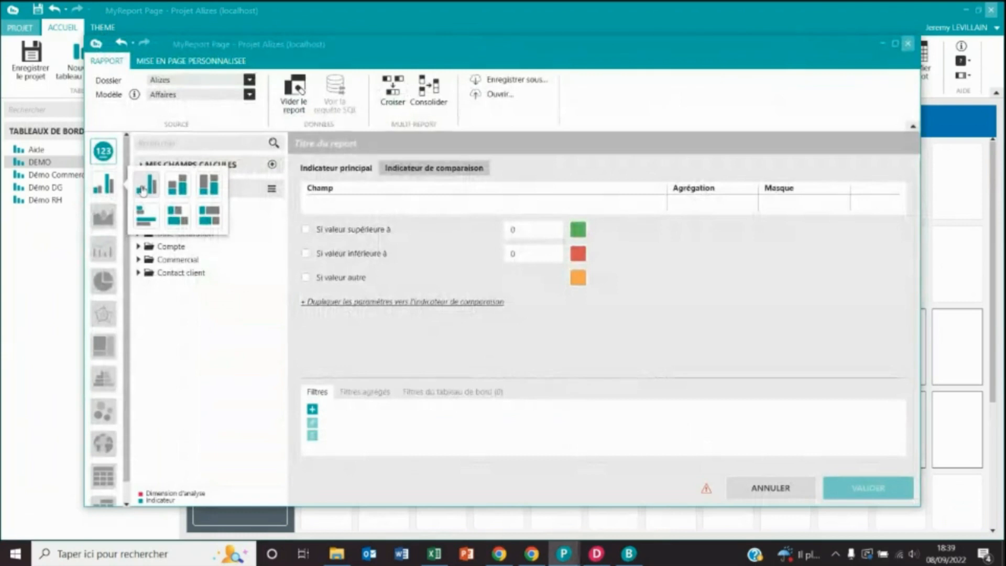
left_click(147, 186)
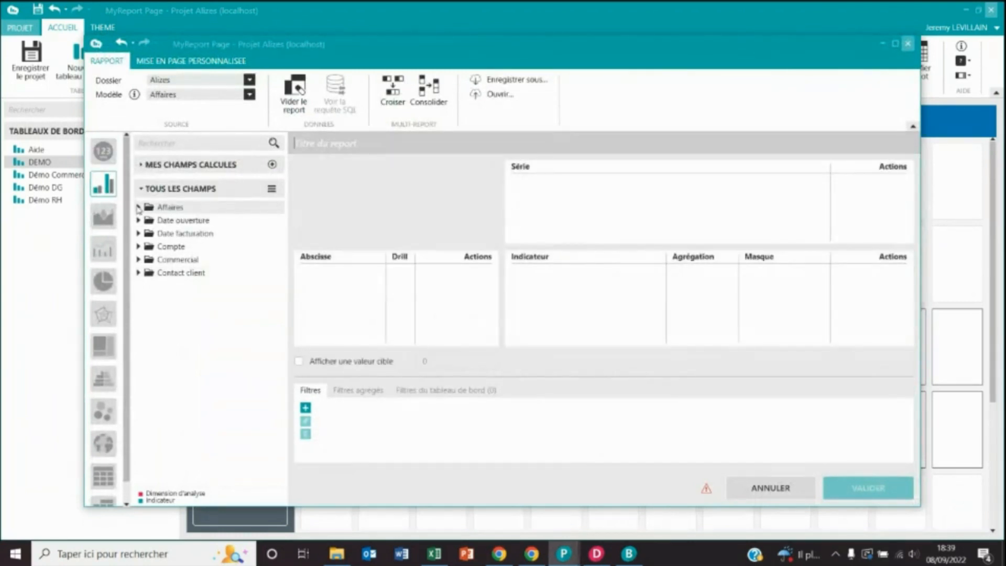
- Plot Pipe net by Libellé du mois and apply the Année dashboard filter to the chart
left_click(138, 234)
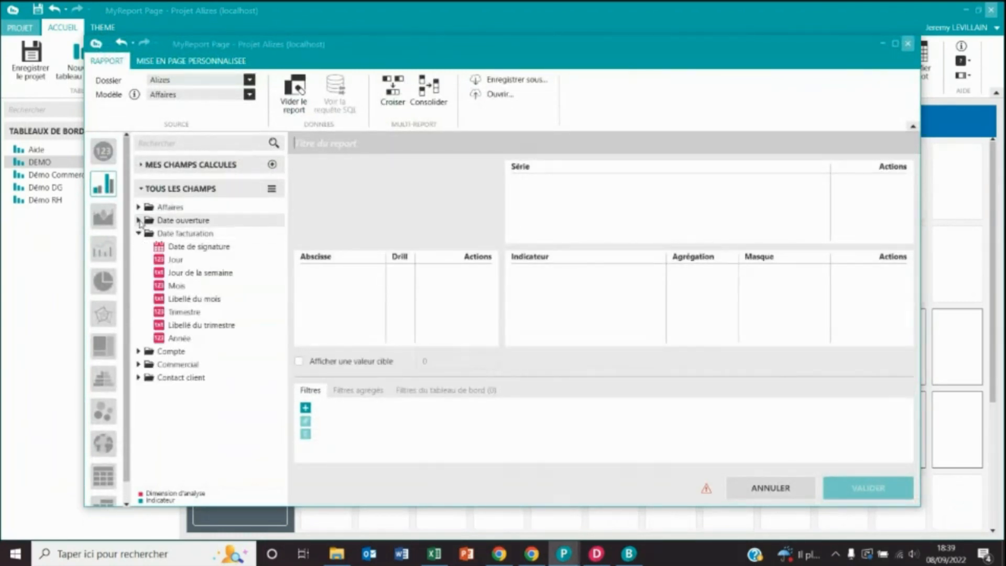
left_click(138, 220)
left_click_drag(190, 266, 195, 261)
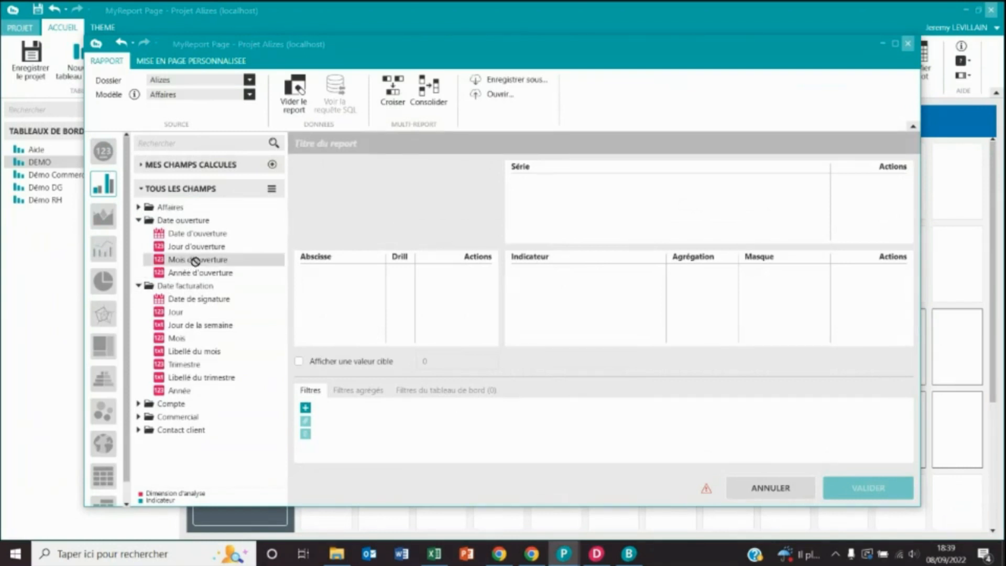
left_click_drag(197, 353, 341, 300)
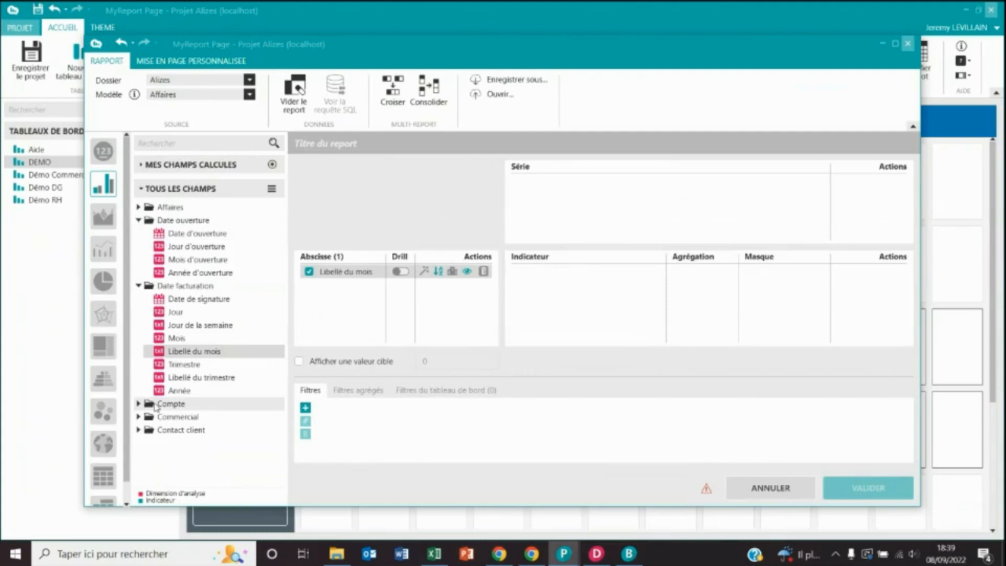
left_click(138, 207)
left_click_drag(183, 325, 578, 309)
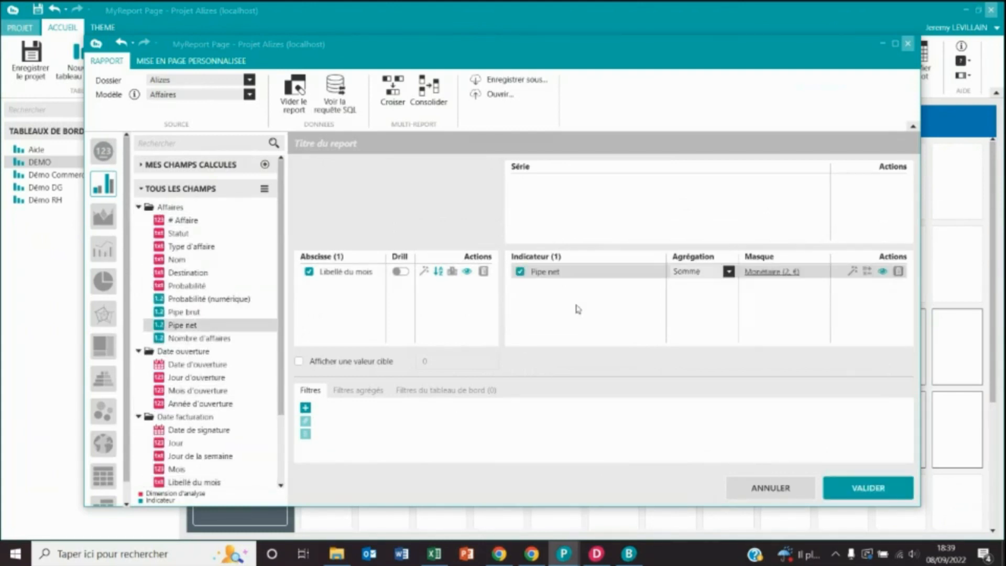
left_click(443, 390)
left_click(307, 410)
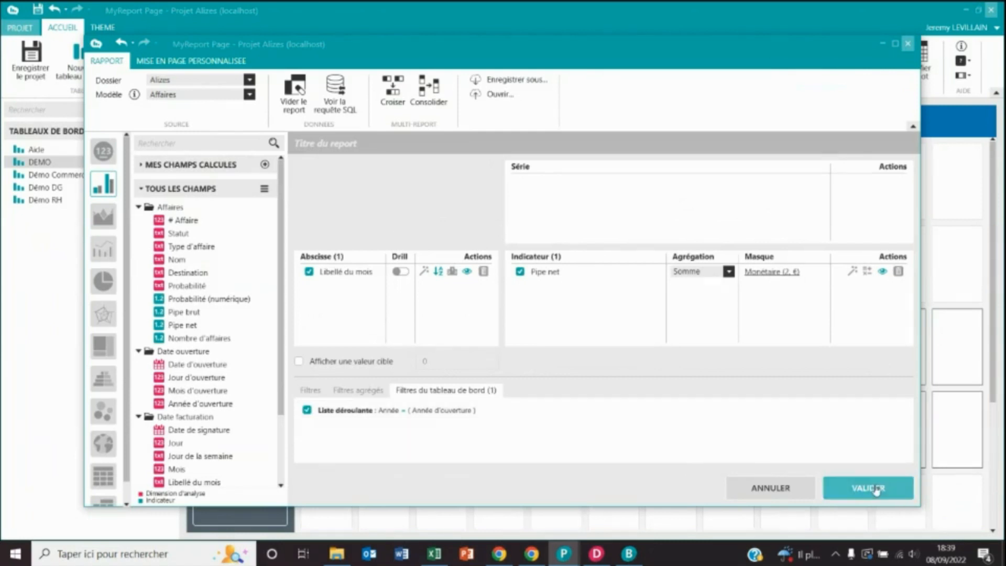
- Validate the Pipe net chart and preview the dashboard
left_click(883, 493)
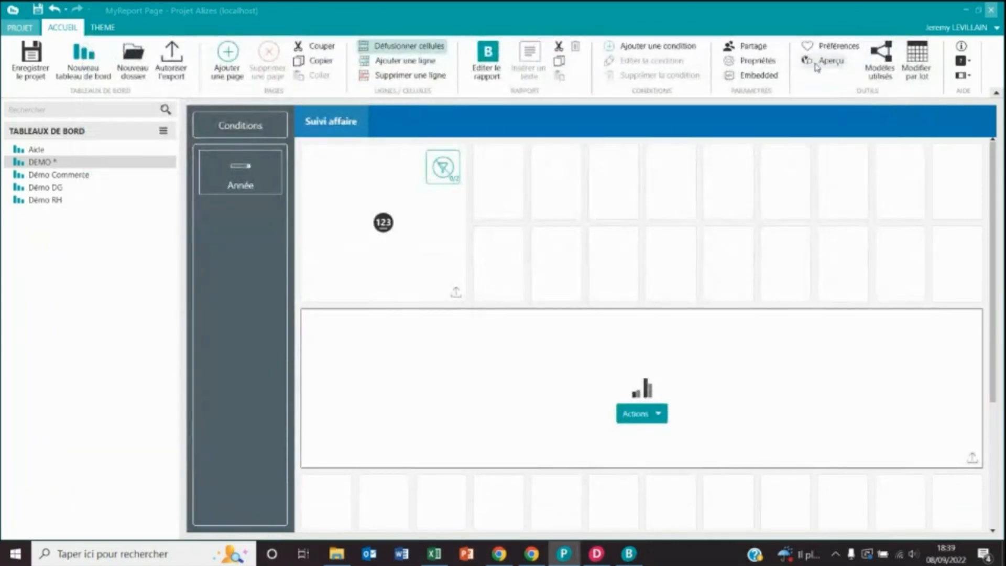
left_click(816, 66)
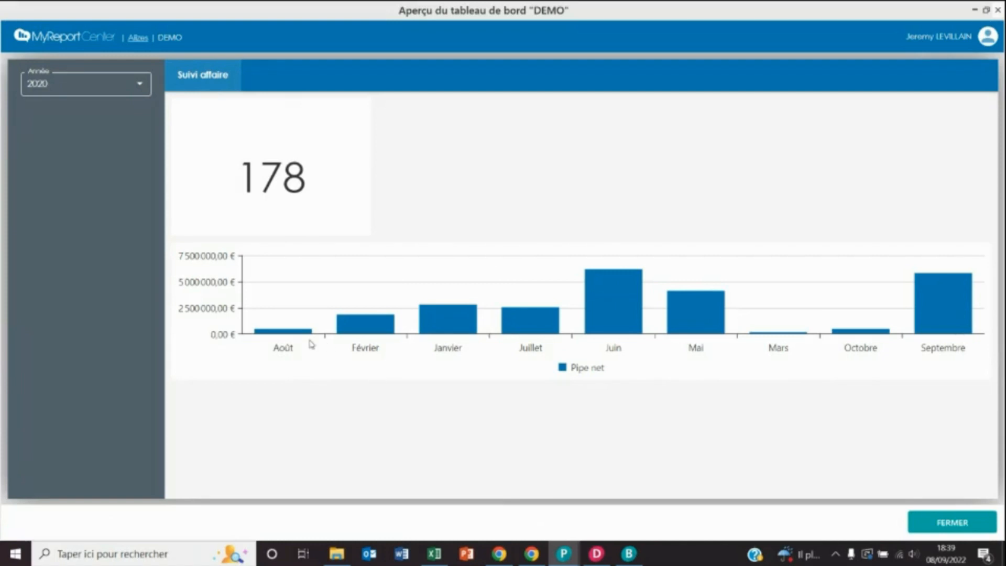
- Close the preview and switch the Libellé du mois axis field to a custom sort
left_click(951, 522)
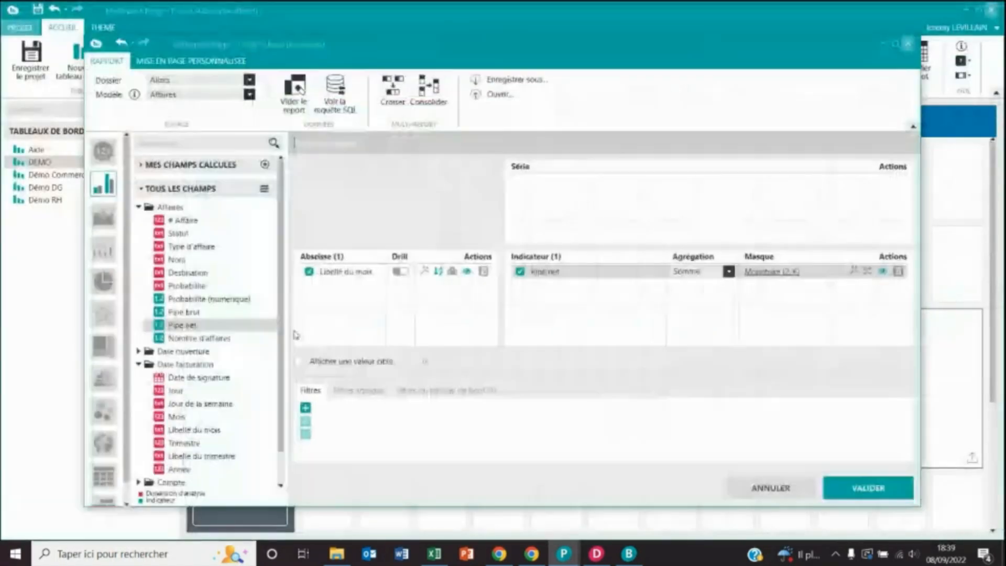
left_click(438, 271)
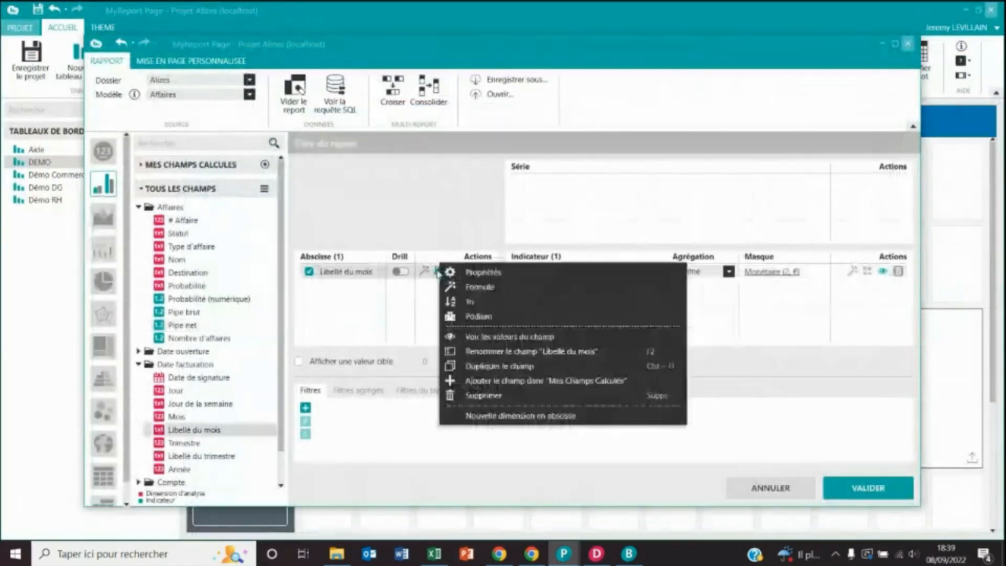
left_click(468, 302)
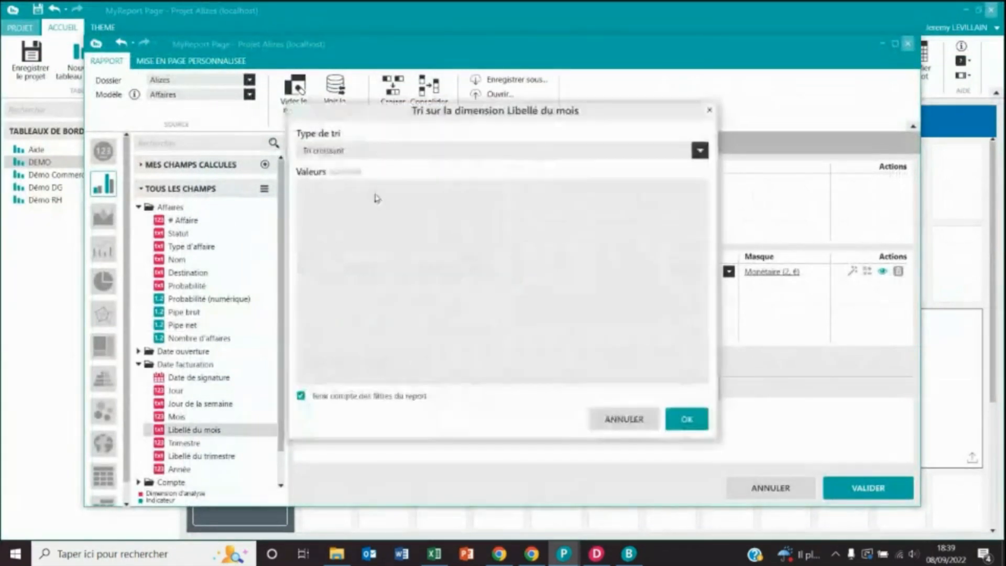
left_click(401, 150)
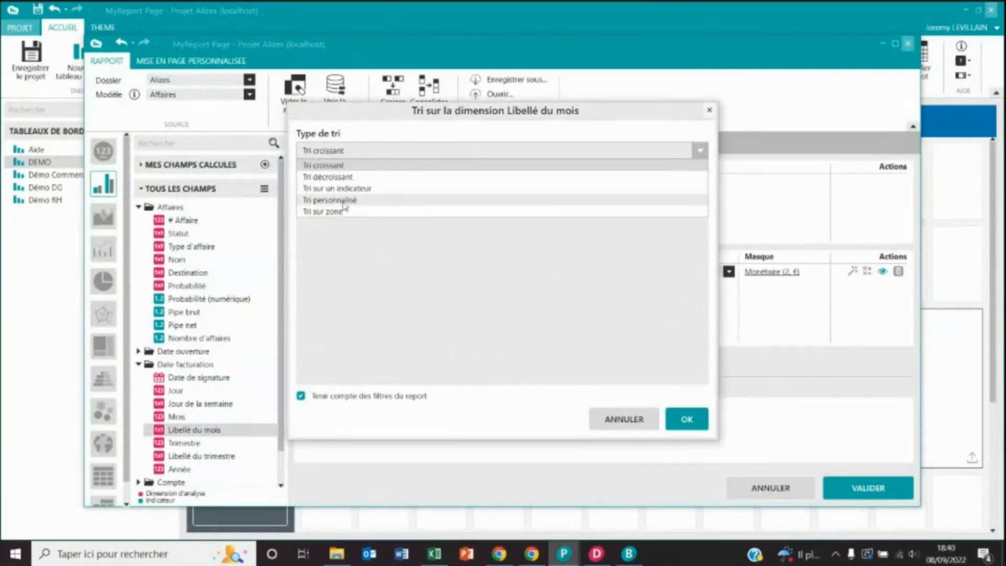
left_click(344, 202)
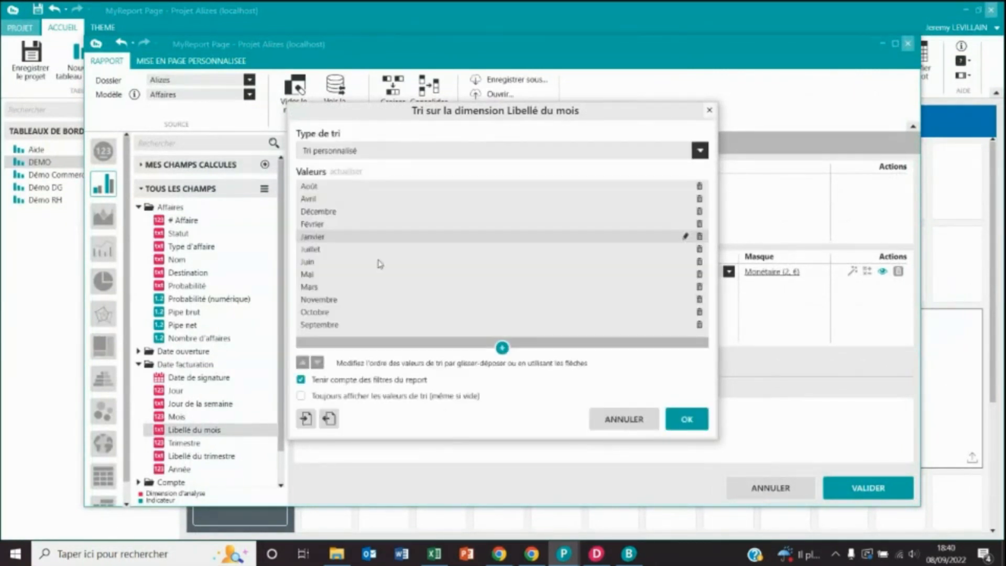
- Reorder the months so Janvier, Février and Mars come first
left_click(367, 236)
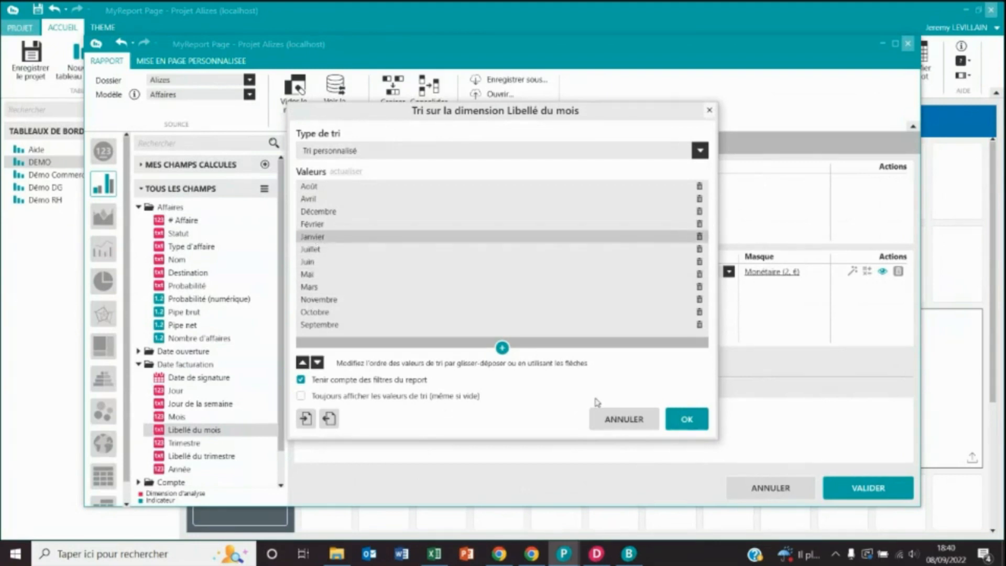
left_click(303, 363)
left_click(303, 363)
left_click(303, 362)
left_click(303, 363)
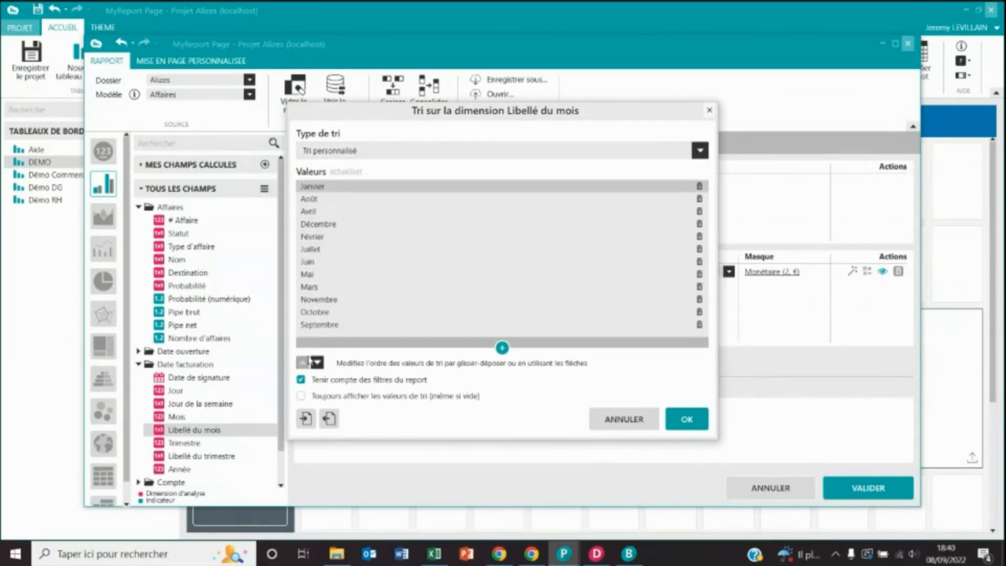
left_click(312, 236)
left_click(303, 363)
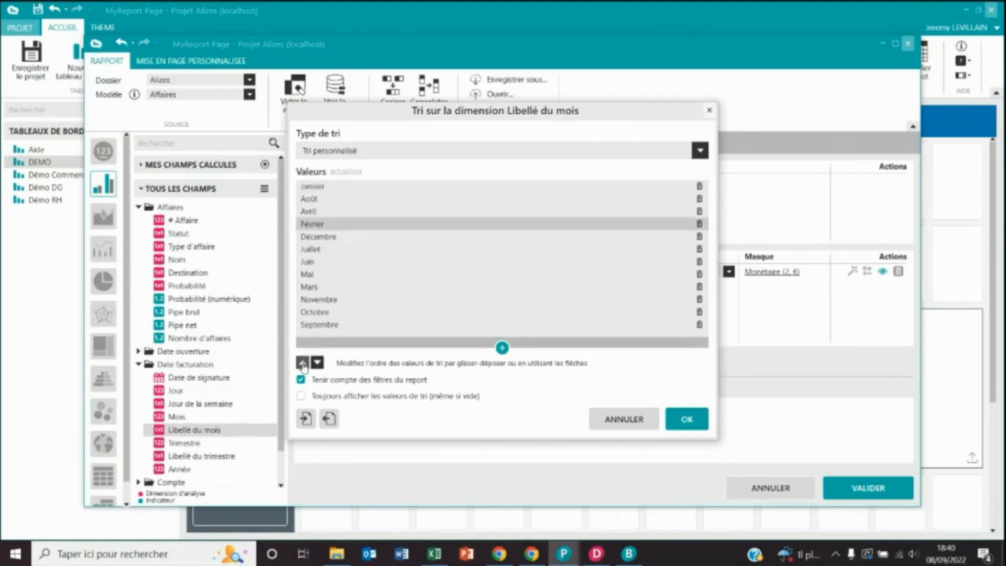
left_click(303, 363)
left_click(303, 362)
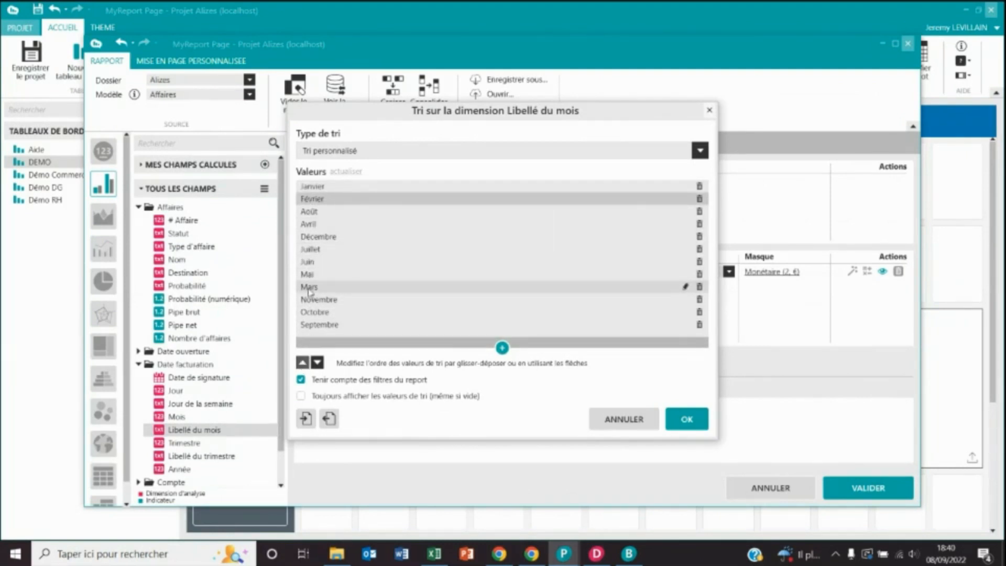
left_click(310, 287)
left_click(303, 362)
left_click(303, 362)
left_click(303, 363)
left_click(303, 362)
left_click(302, 362)
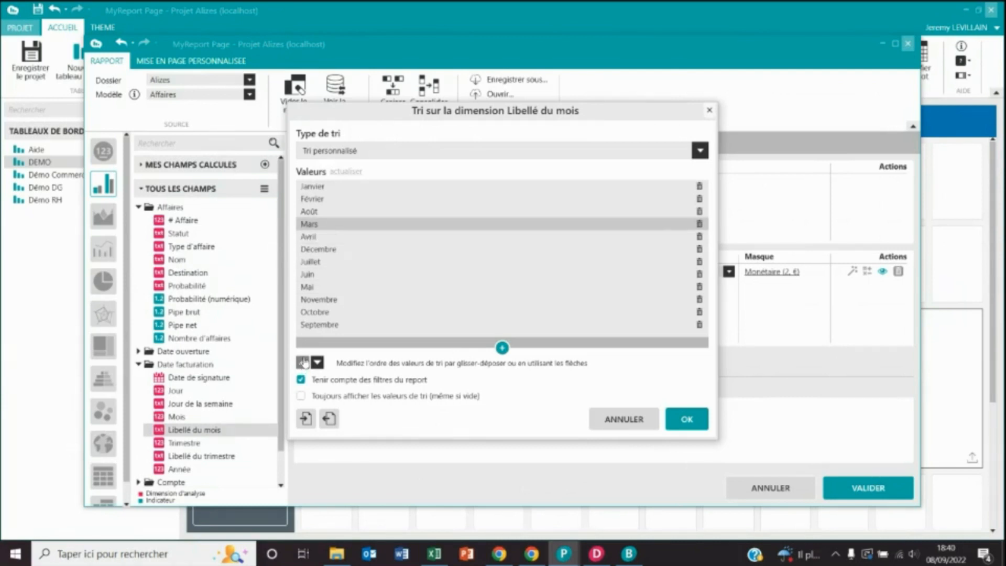
left_click(303, 363)
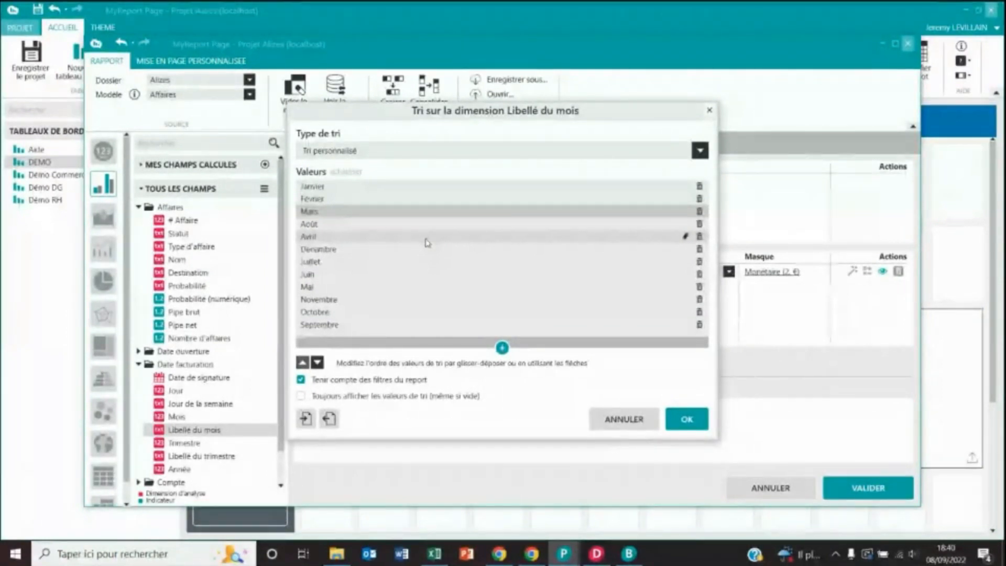
- Enable 'Toujours afficher', confirm the custom sort and validate the chart settings
left_click(301, 396)
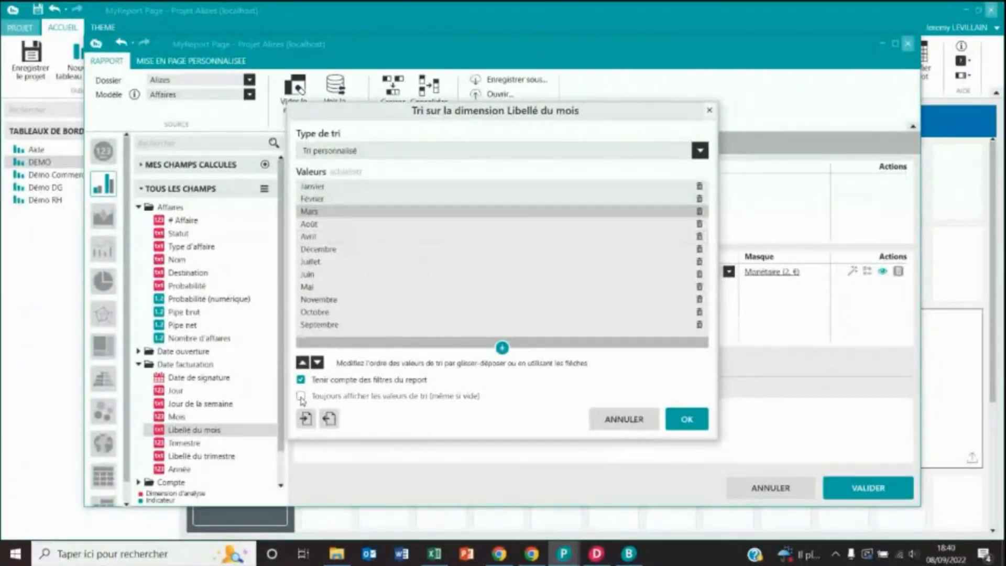
left_click(684, 425)
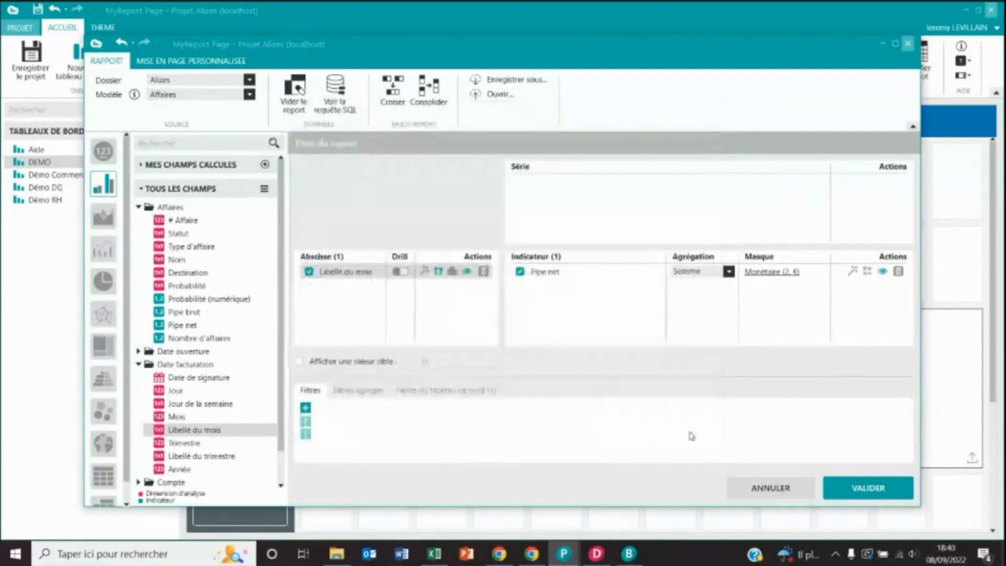
left_click(842, 486)
- Preview and close the DEMO dashboard, then switch to the Démo Commerce dashboard
left_click(831, 61)
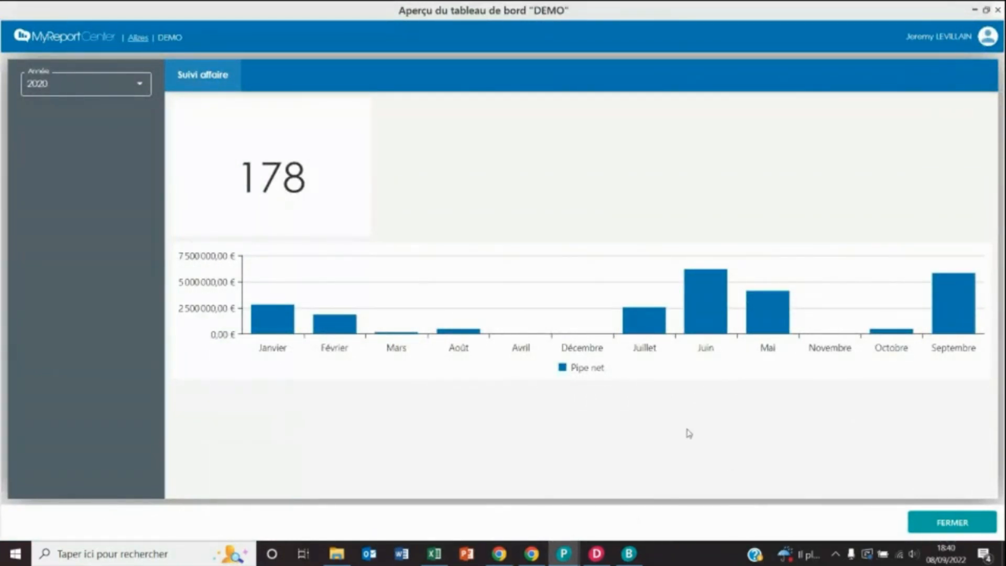
left_click(949, 522)
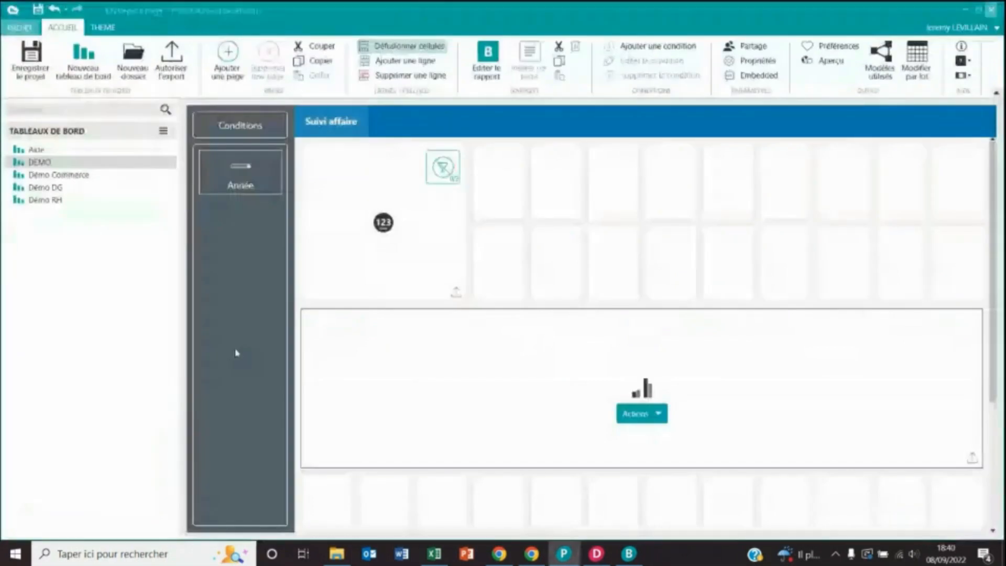
left_click(38, 176)
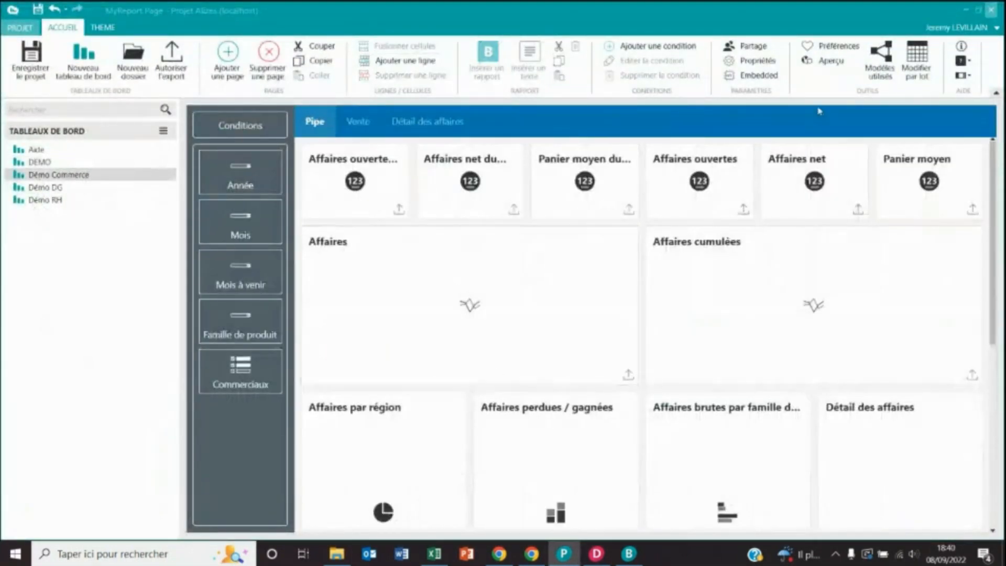
- Preview Démo Commerce filtered to Novembre and drill into Séminaire and Team building deal details
left_click(832, 60)
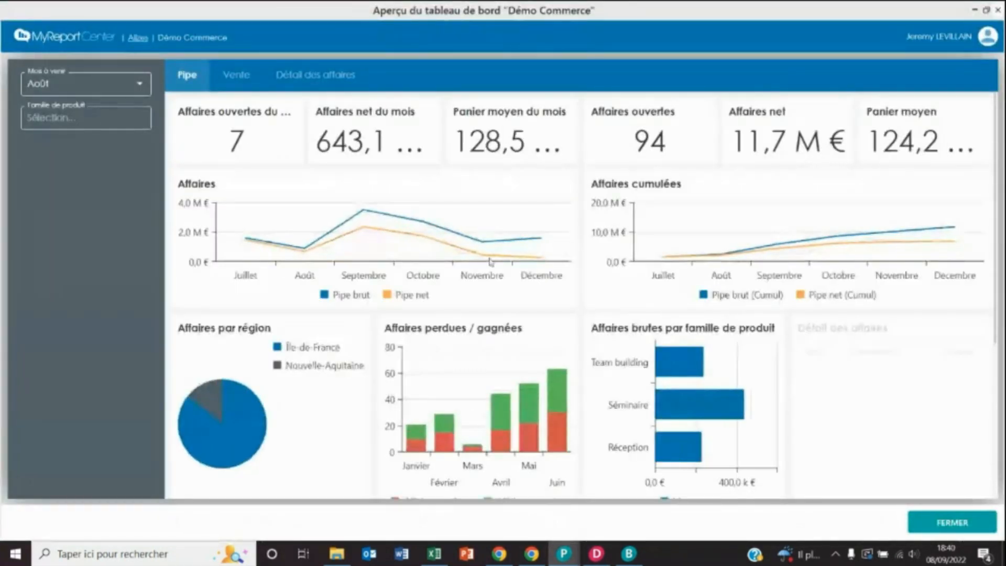
left_click(134, 91)
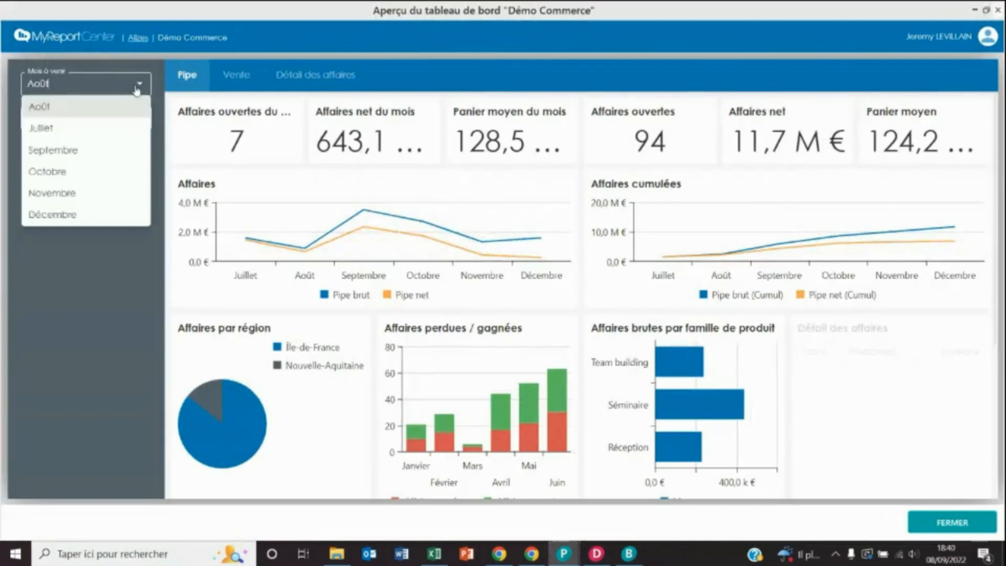
left_click(62, 195)
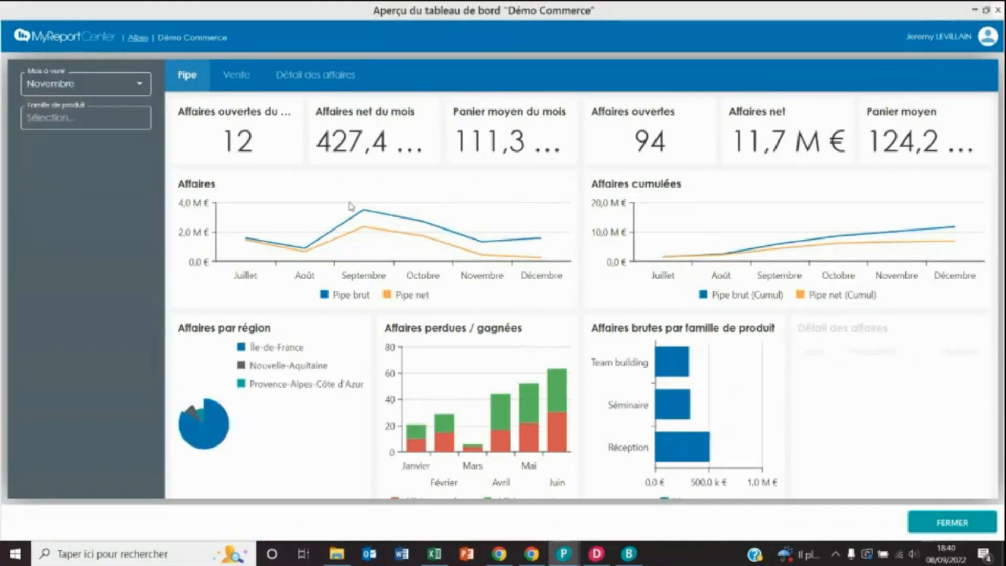
left_click(677, 411)
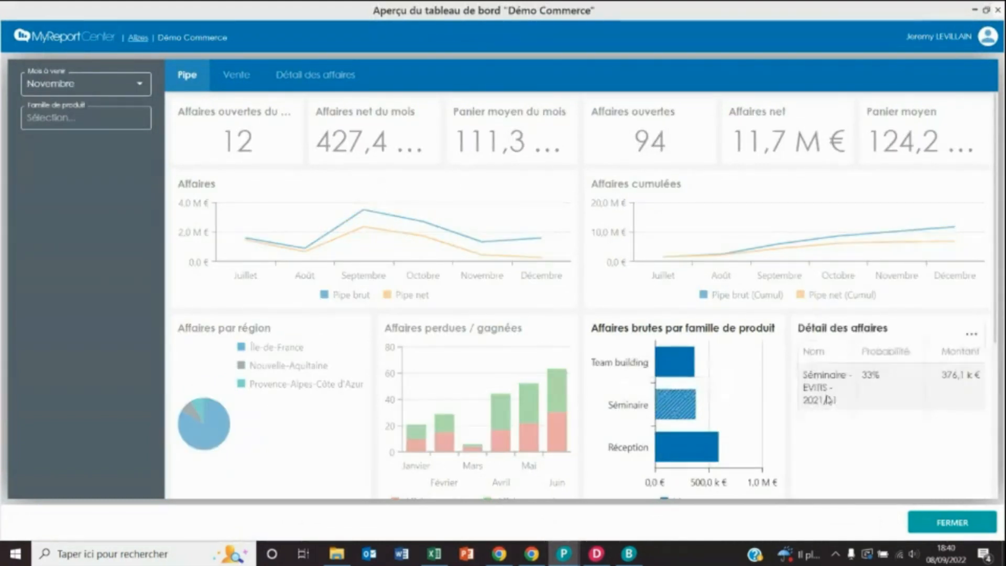
left_click(680, 365)
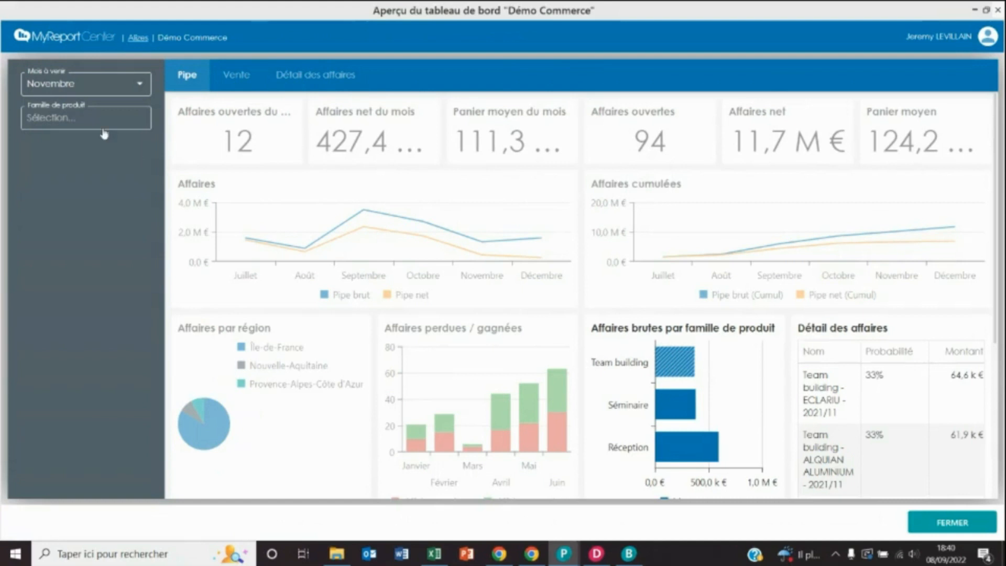
- Clear the drill-down, inspect one salesperson's 33% probability deals, reset, and restore down the preview window
left_click(105, 85)
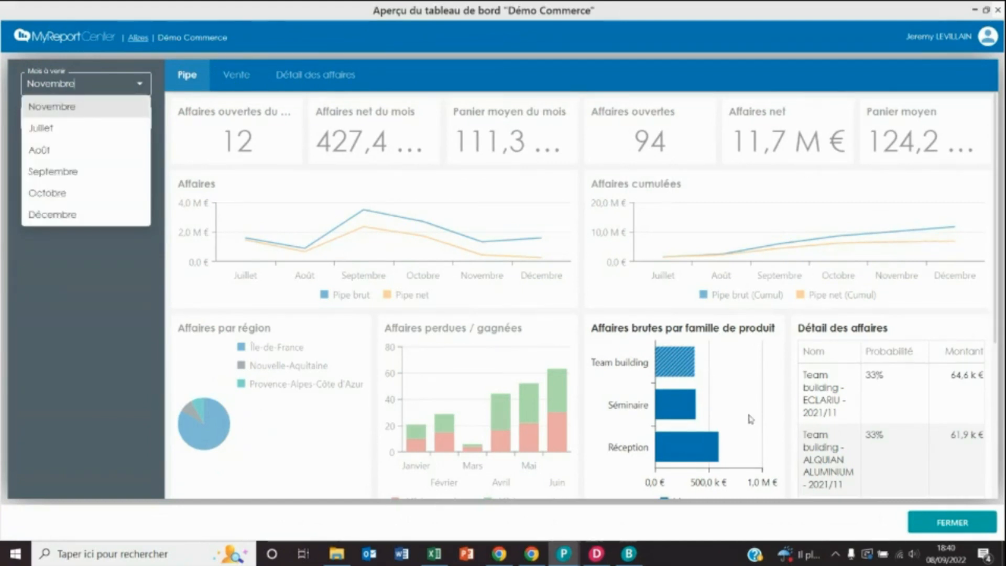
scroll(751, 419, "down", 4)
left_click(598, 320)
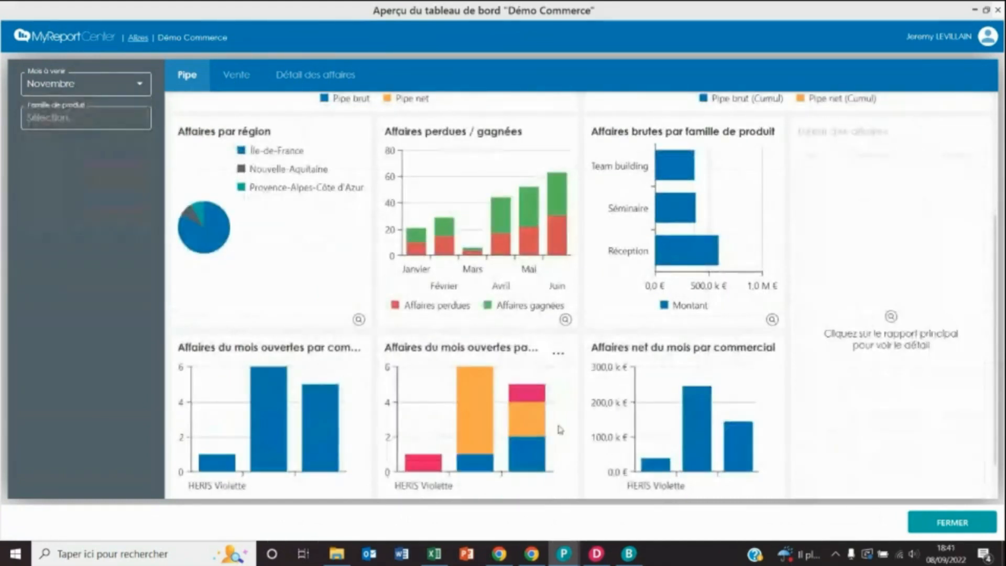
left_click(530, 425)
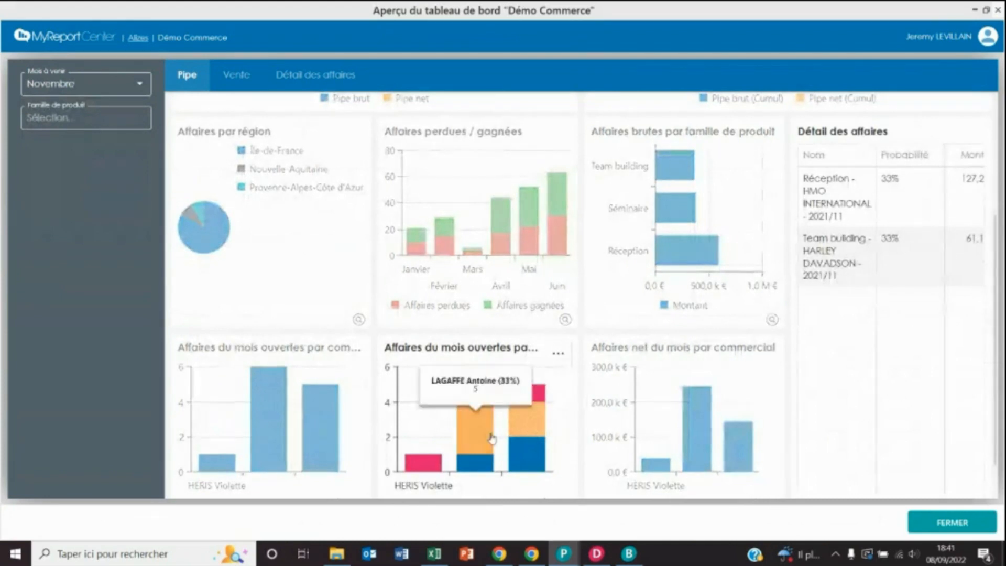
scroll(492, 439, "down", 1)
left_click(390, 486)
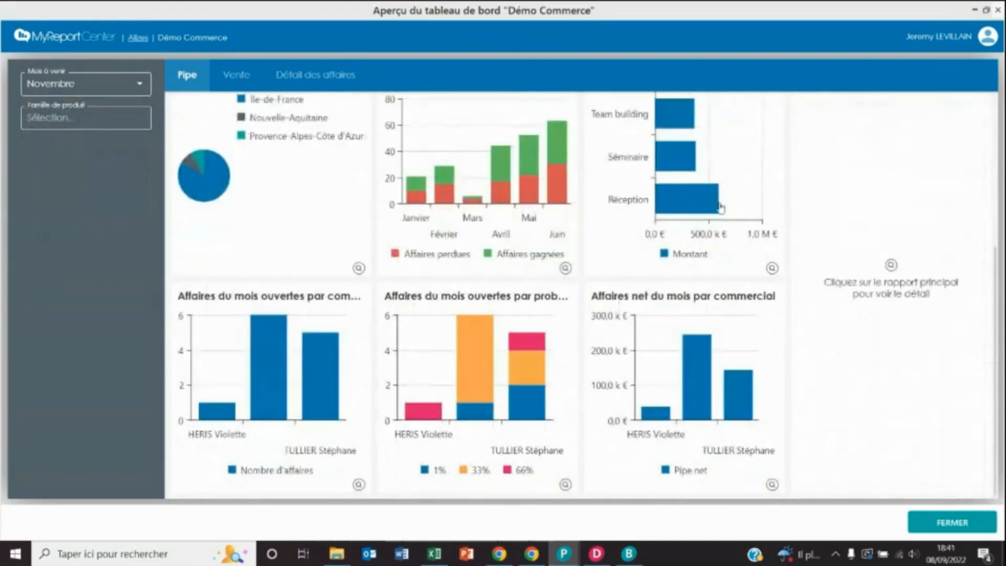
left_click(987, 9)
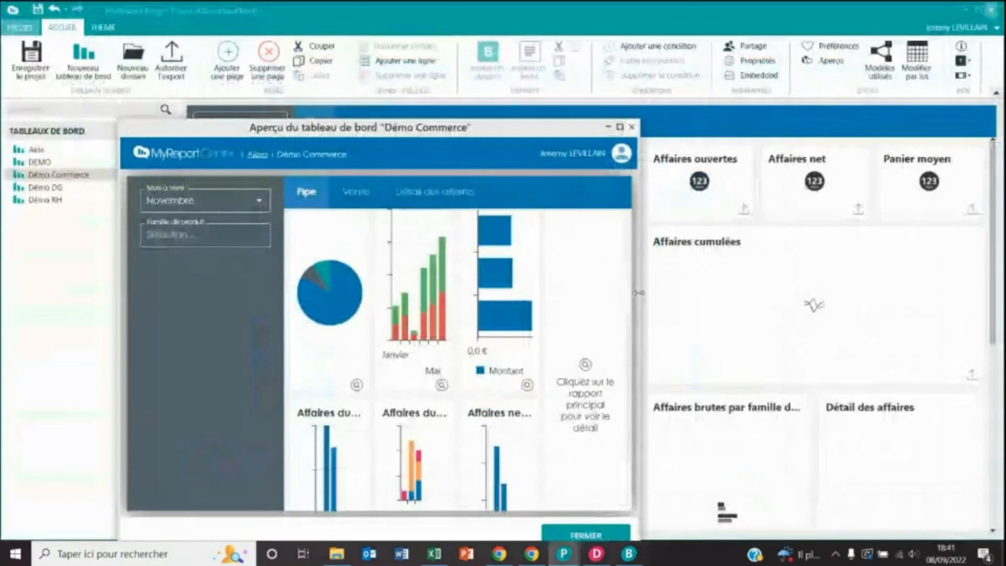
- Resize the preview to a narrow, tall mobile layout, scroll through all tiles, then close it
left_click_drag(639, 293, 442, 317)
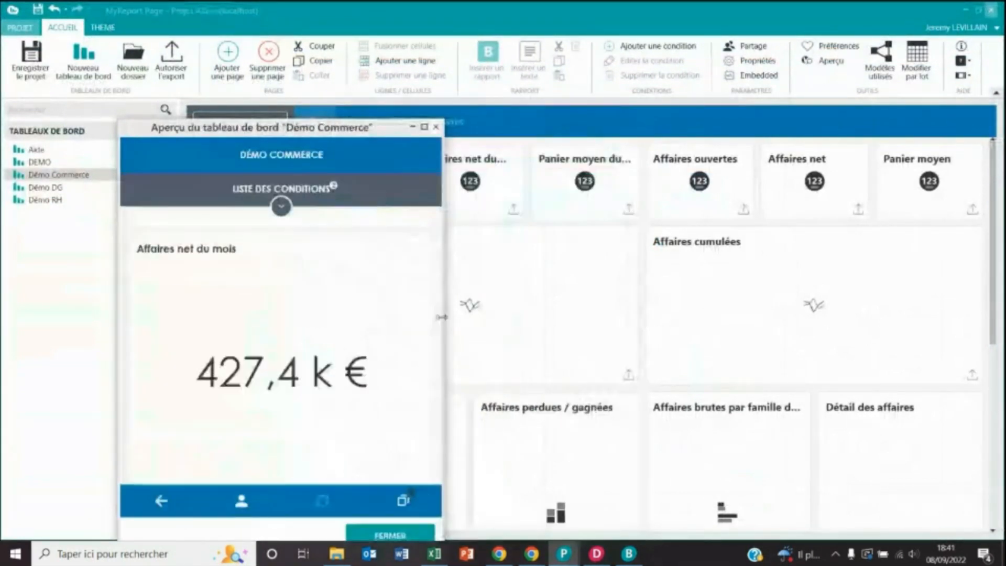
left_click_drag(382, 118, 382, 27)
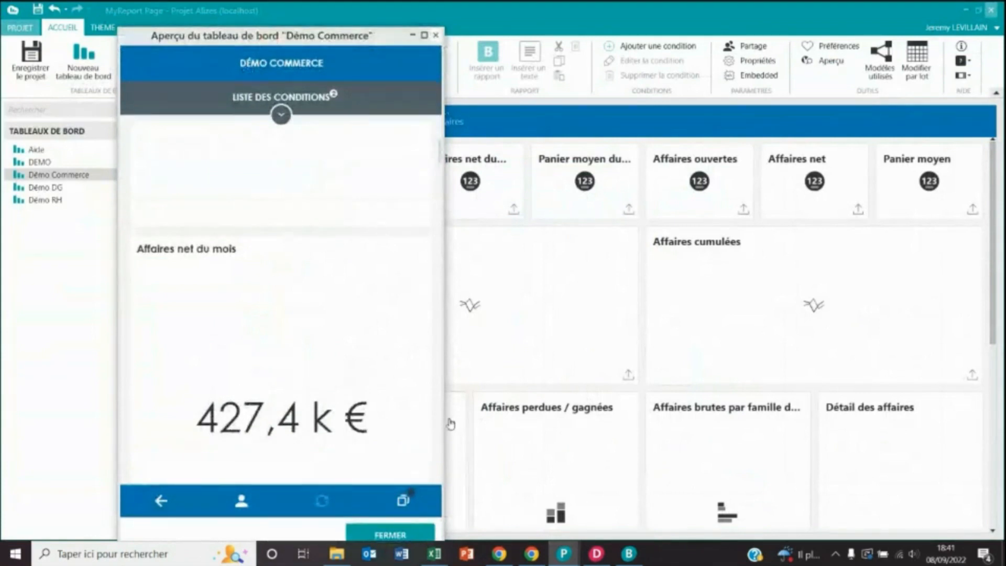
scroll(338, 357, "down", 5)
scroll(338, 351, "down", 6)
scroll(338, 351, "down", 10)
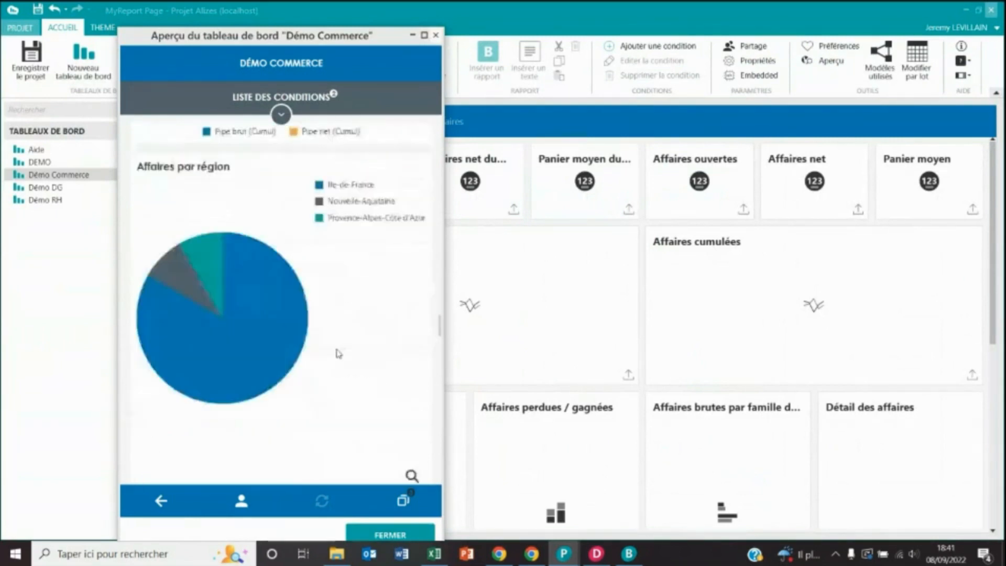
scroll(338, 353, "down", 4)
scroll(338, 354, "down", 5)
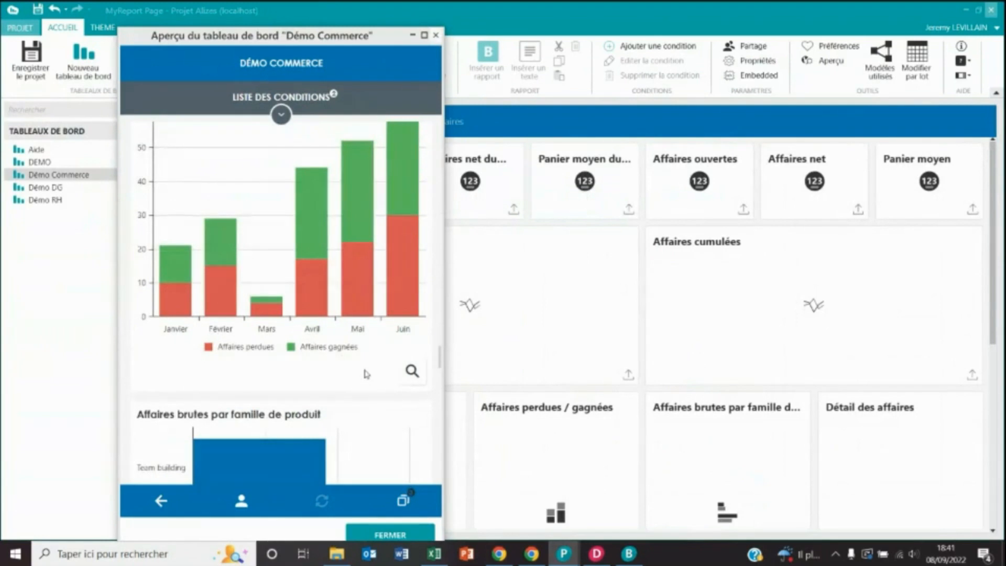
scroll(363, 366, "down", 8)
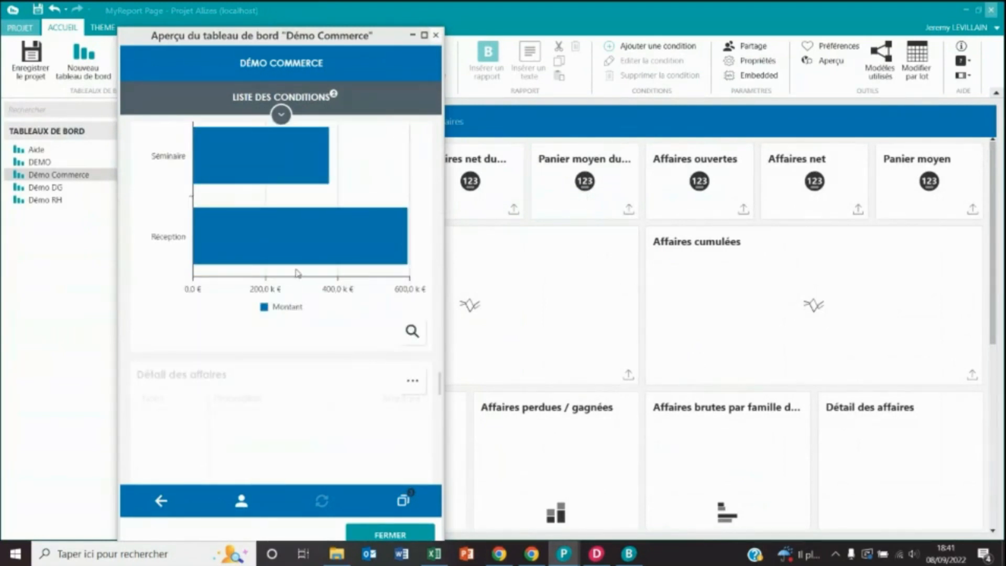
scroll(308, 367, "down", 5)
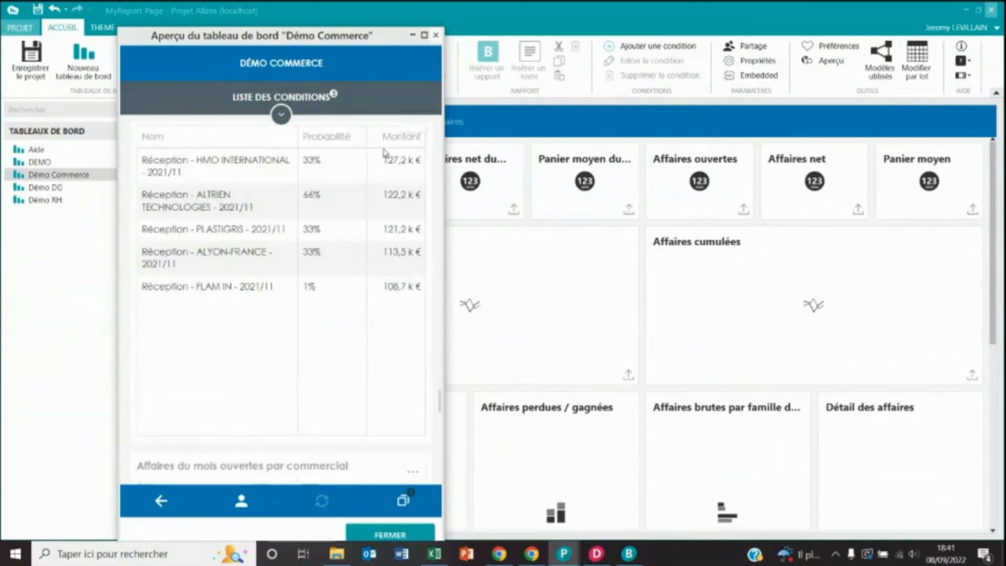
left_click(436, 35)
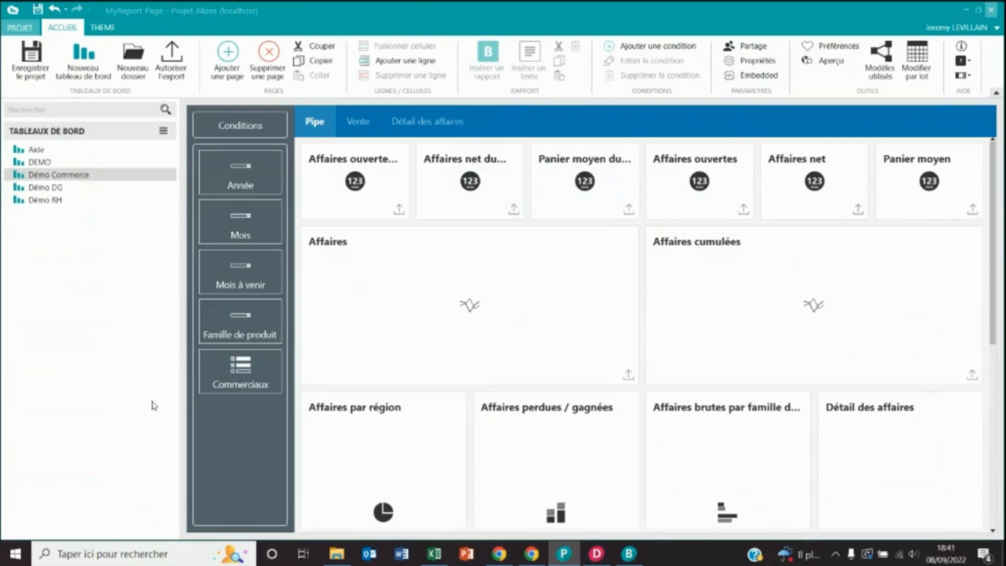
- Return to the DemoTourHorizon_sept_2022 workbook on Feuil2 and choose 'Utiliser une source Excel'
left_click(434, 554)
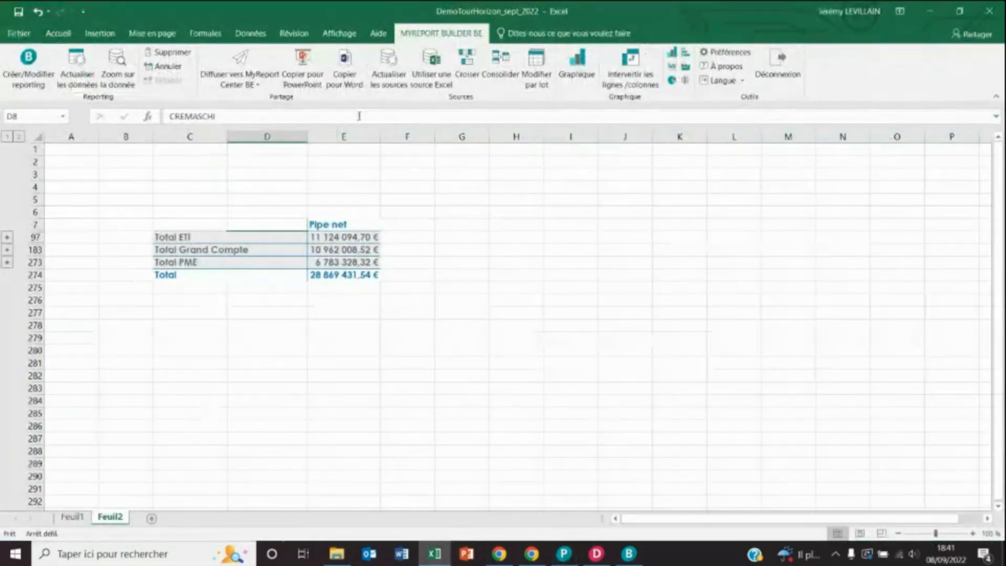
left_click(440, 76)
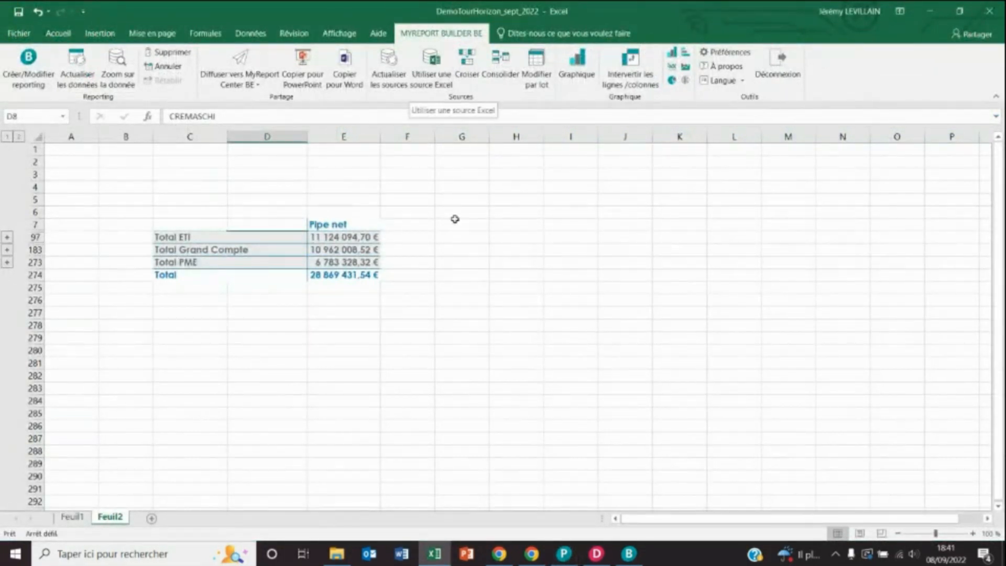